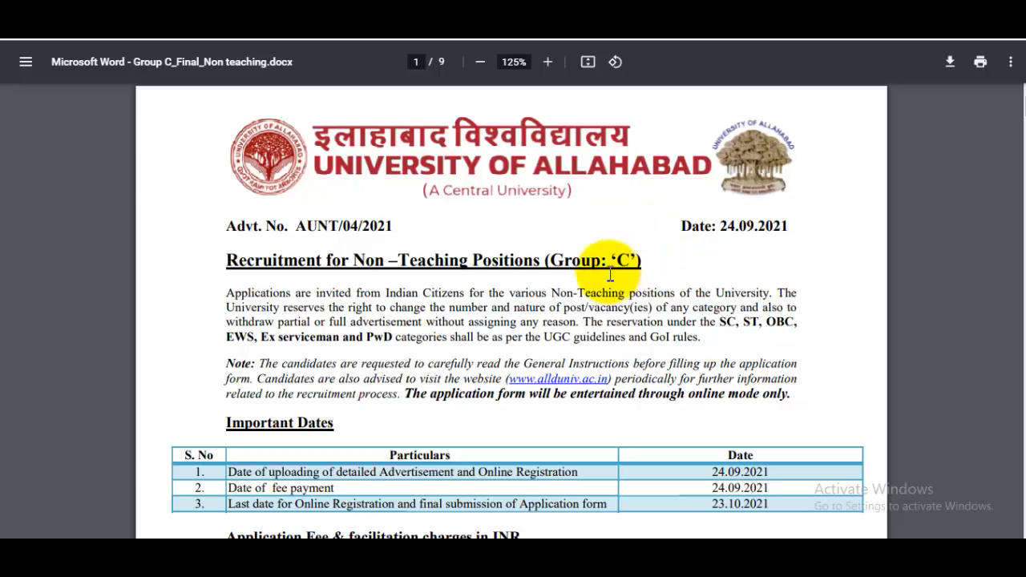
# Step: Review the important dates and application fee tables on the first page of the Group C recruitment notice
pyautogui.scroll(-6, 609, 275)
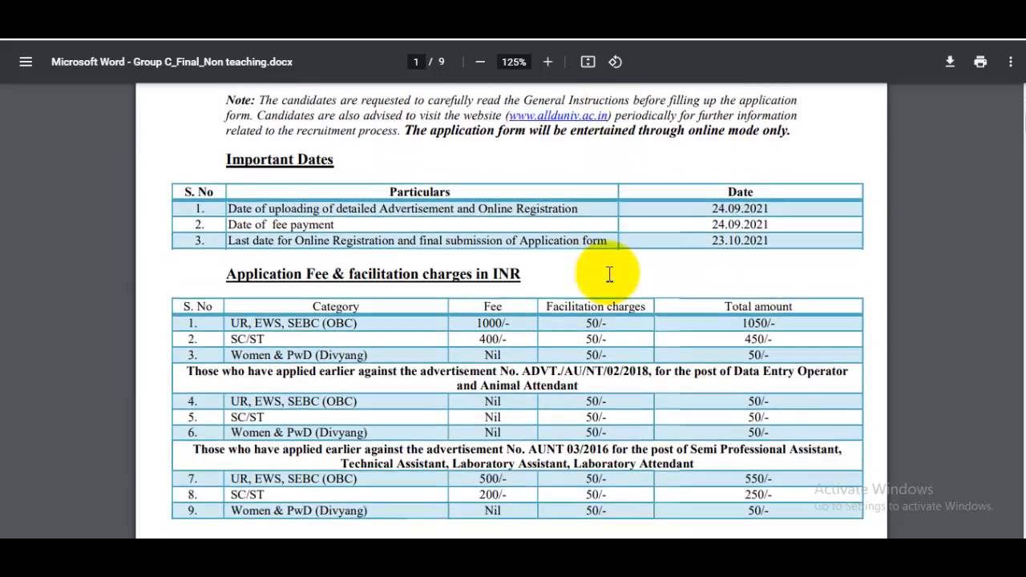
pyautogui.scroll(5, 609, 275)
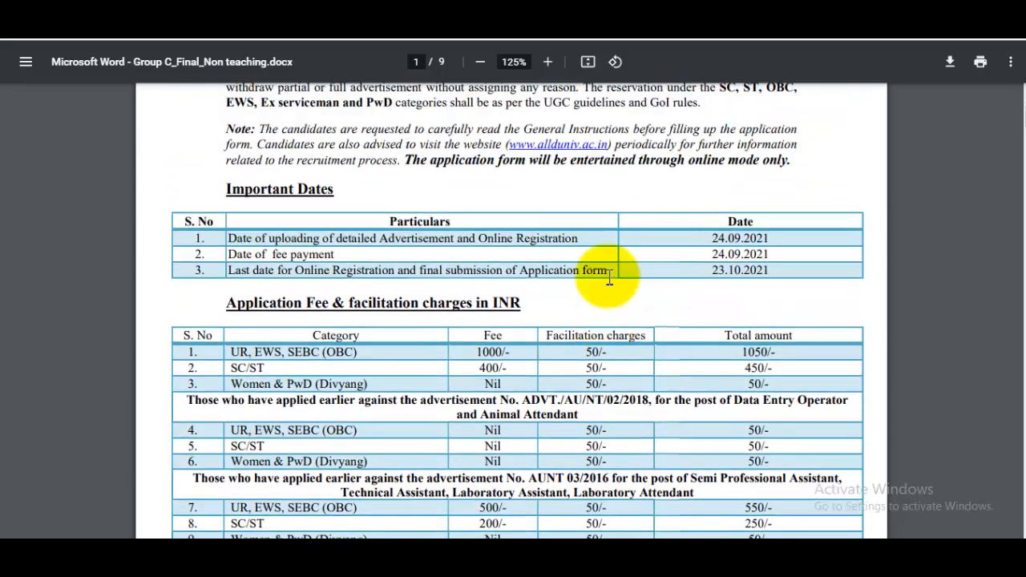
pyautogui.scroll(2, 609, 313)
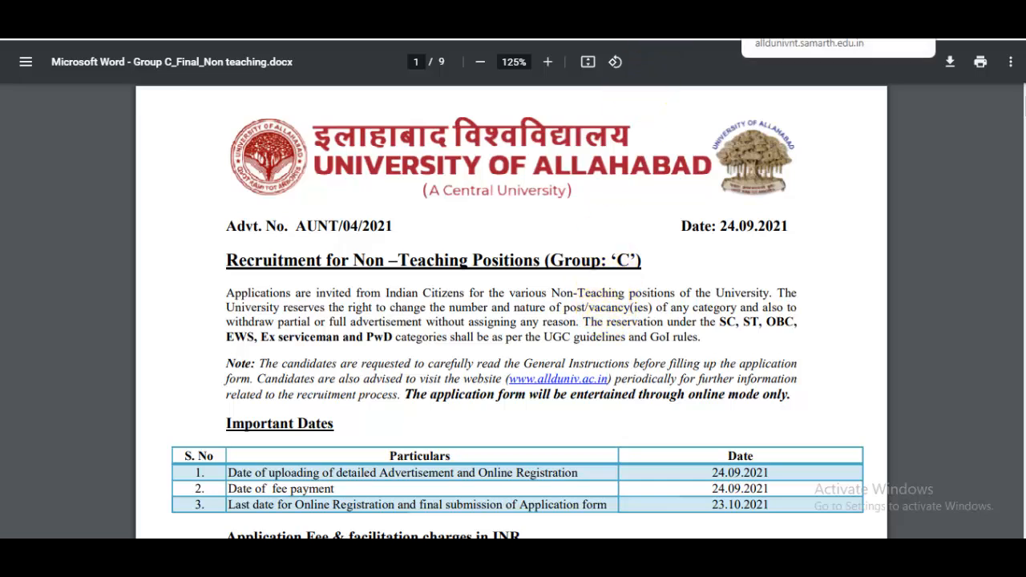
# Step: Switch to the University of Allahabad recruitment article and highlight the number of vacancies in the overview table
pyautogui.click(602, 13)
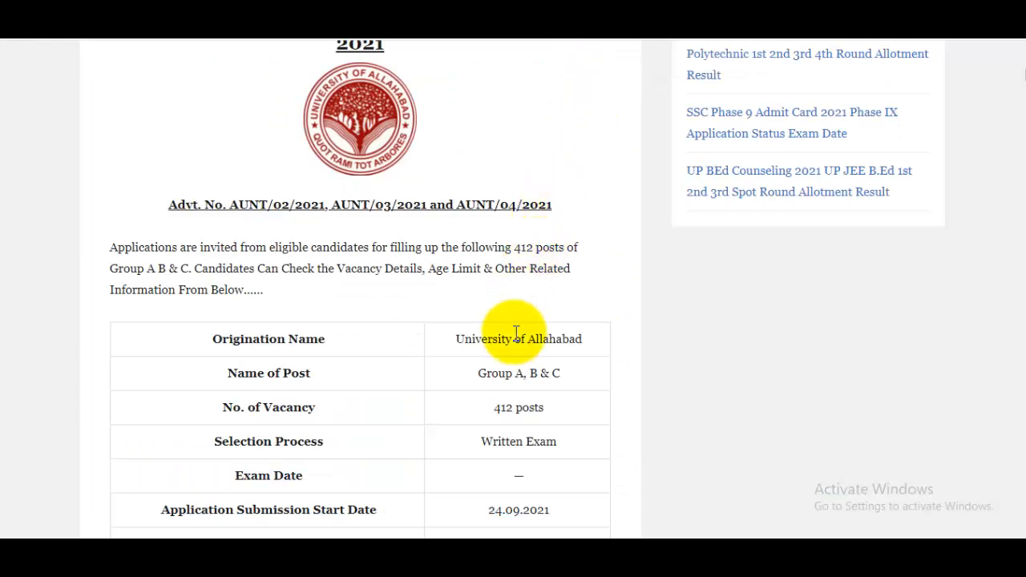
pyautogui.moveTo(501, 411); pyautogui.dragTo(543, 405)
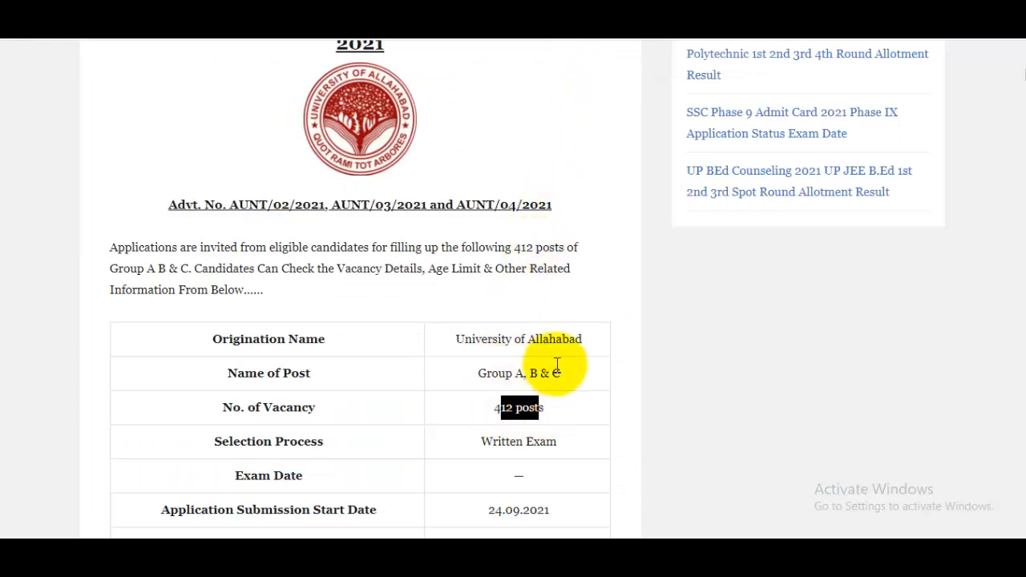
pyautogui.scroll(-2, 564, 327)
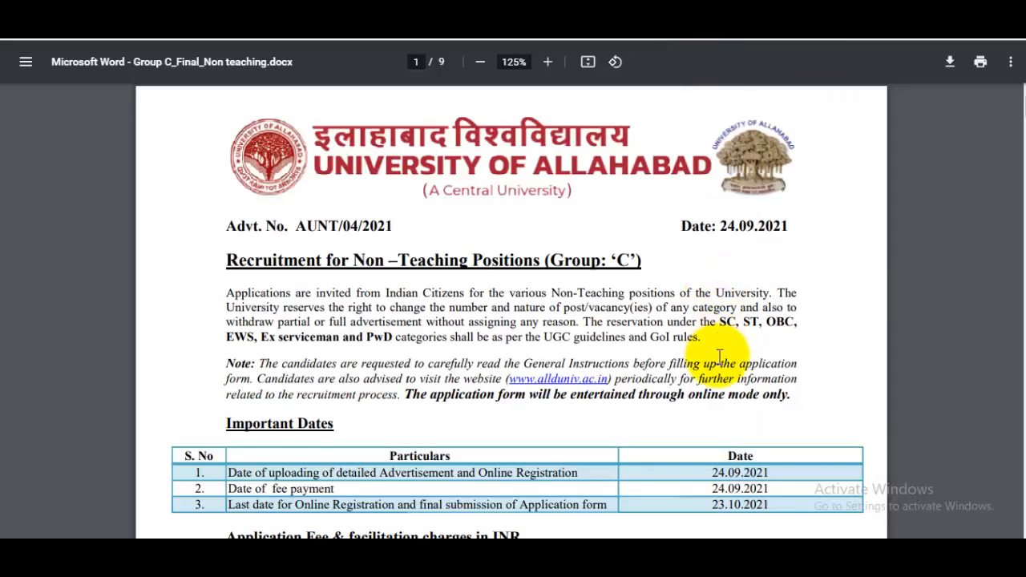
# Step: In the PDF notice's Important Dates table, highlight the online registration start date and the last date for form submission
pyautogui.scroll(-2, 719, 357)
pyautogui.moveTo(711, 321); pyautogui.dragTo(768, 321)
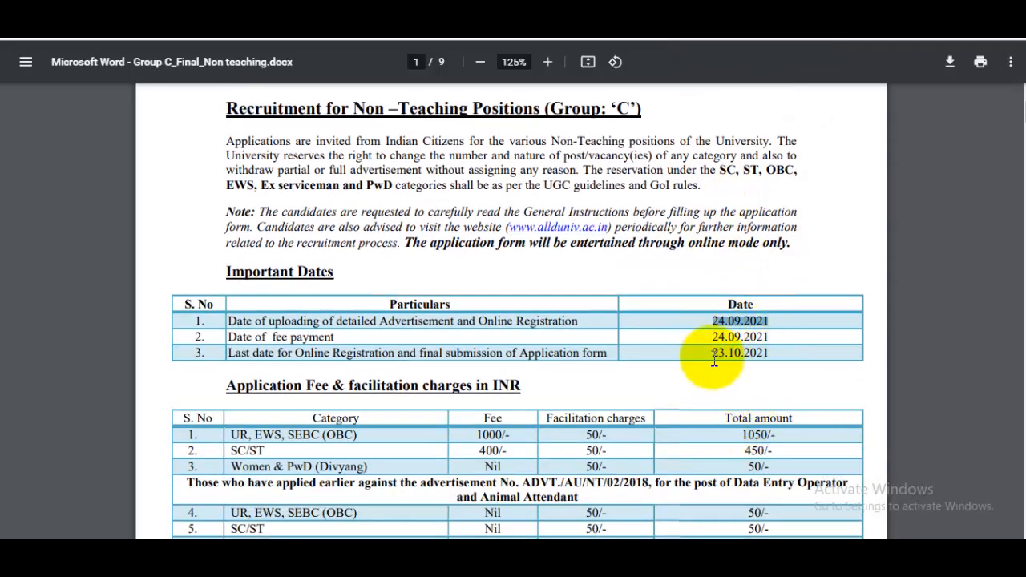
pyautogui.moveTo(712, 353); pyautogui.dragTo(790, 360)
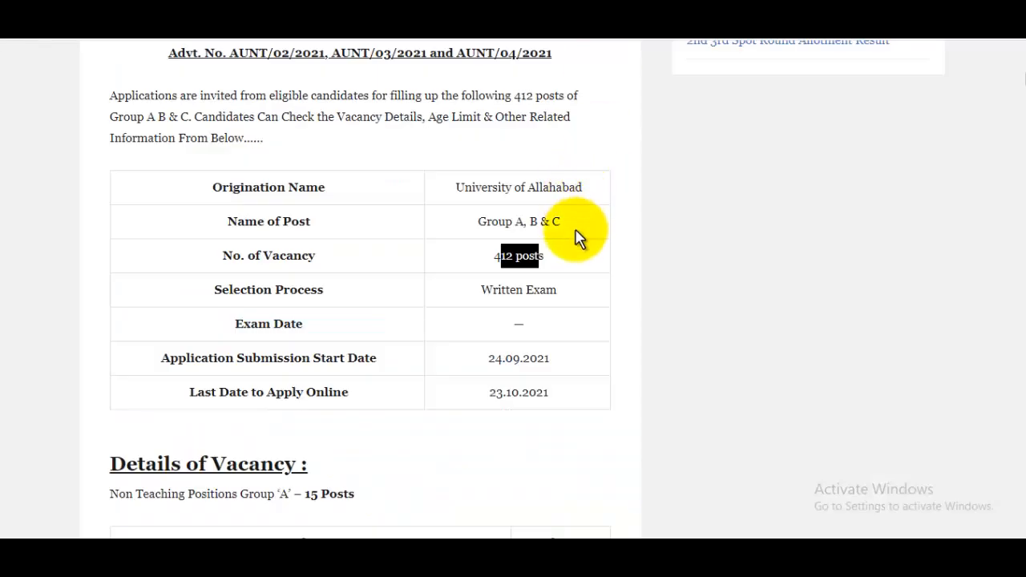
# Step: Back in the recruitment article, examine the Group A non-teaching vacancies, highlighting their total number of posts
pyautogui.scroll(-2, 573, 264)
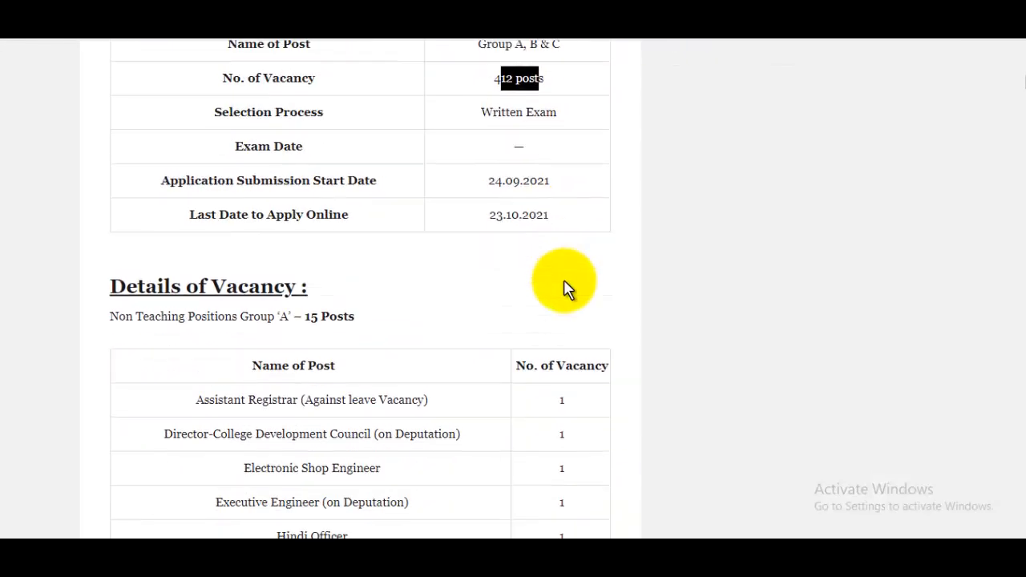
pyautogui.scroll(-2, 565, 289)
pyautogui.moveTo(302, 193); pyautogui.dragTo(355, 193)
pyautogui.moveTo(368, 250); pyautogui.dragTo(516, 362)
pyautogui.click(790, 297)
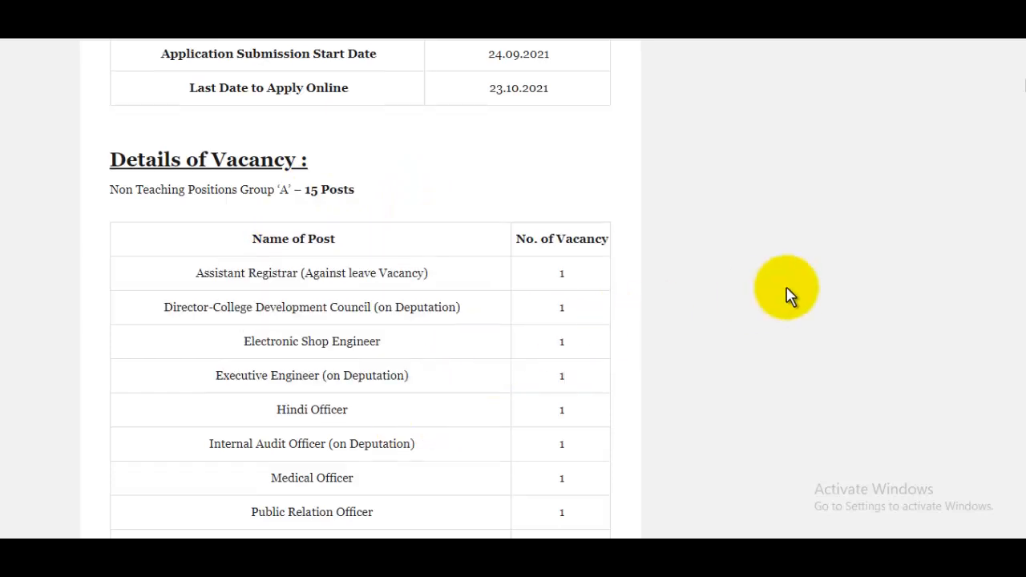
# Step: Examine the Group B non-teaching vacancy table and highlight the total number of posts in its heading
pyautogui.scroll(-6, 788, 295)
pyautogui.moveTo(304, 200); pyautogui.dragTo(362, 197)
pyautogui.click(499, 287)
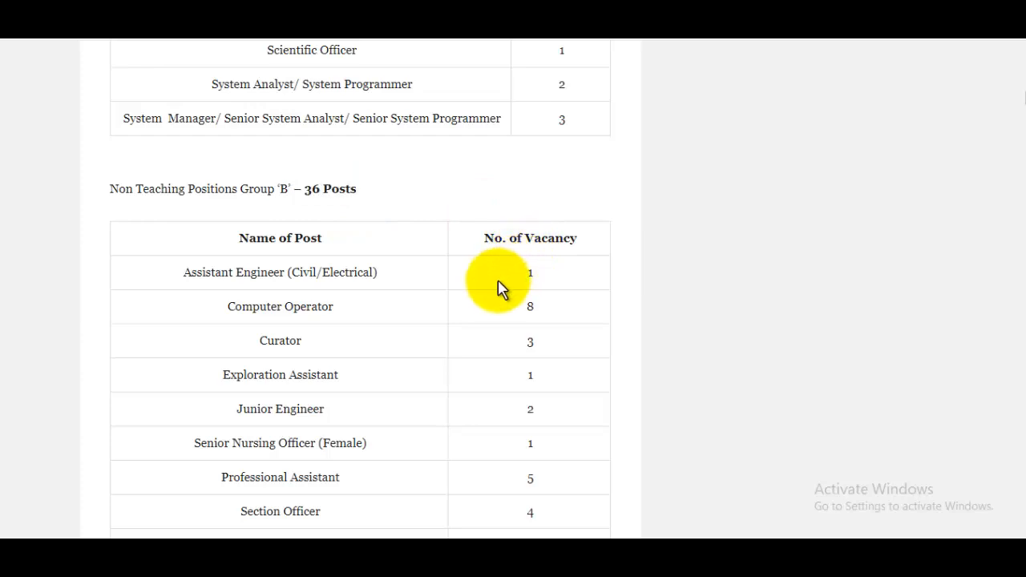
pyautogui.scroll(-2, 481, 291)
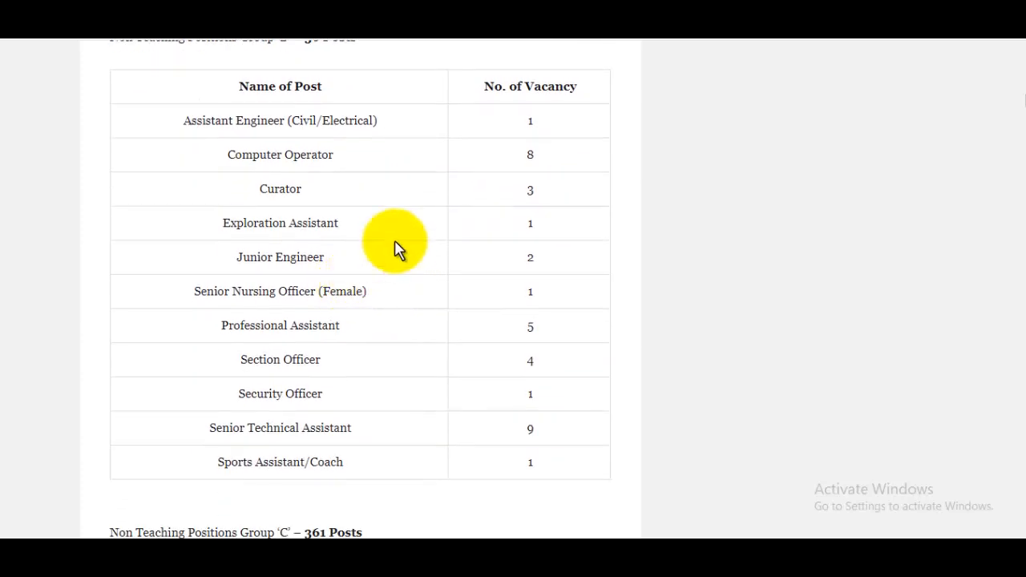
pyautogui.click(680, 328)
# Step: Highlight the Group C post total and read through the Group C vacancy table down to X-Ray Technician
pyautogui.scroll(-3, 692, 323)
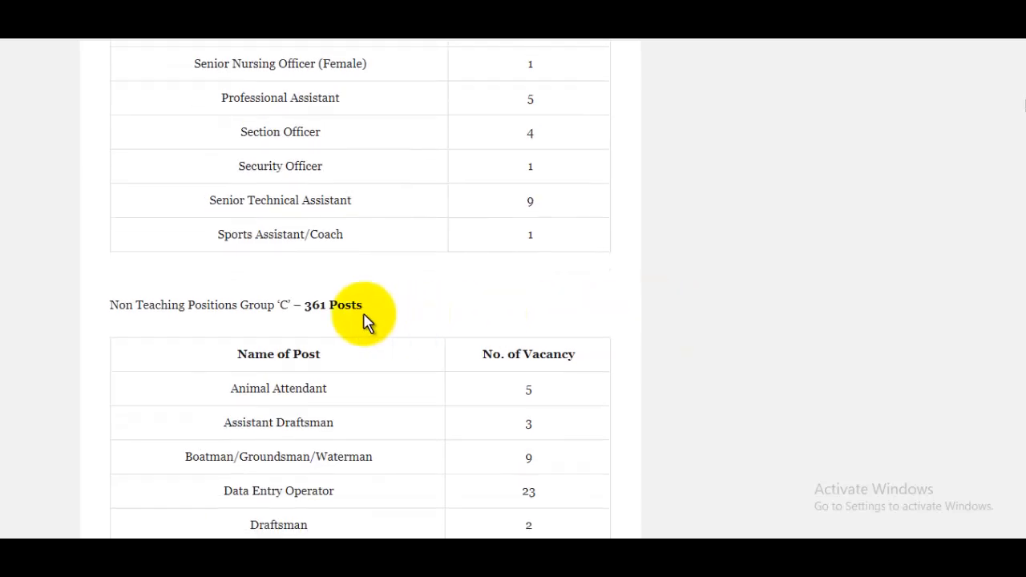
pyautogui.moveTo(312, 305); pyautogui.dragTo(521, 304)
pyautogui.scroll(-3, 497, 306)
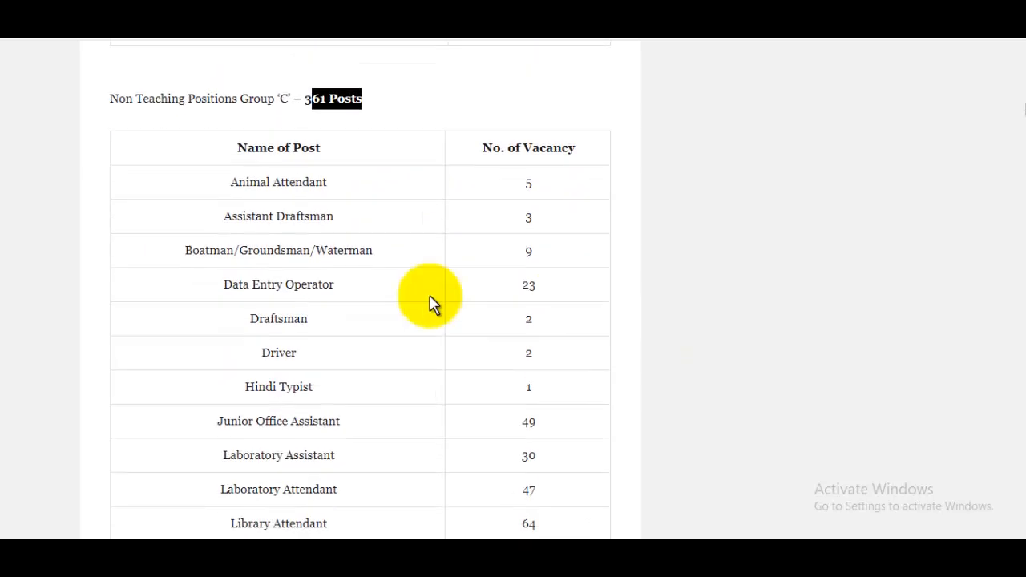
pyautogui.click(228, 193)
pyautogui.scroll(-2, 561, 332)
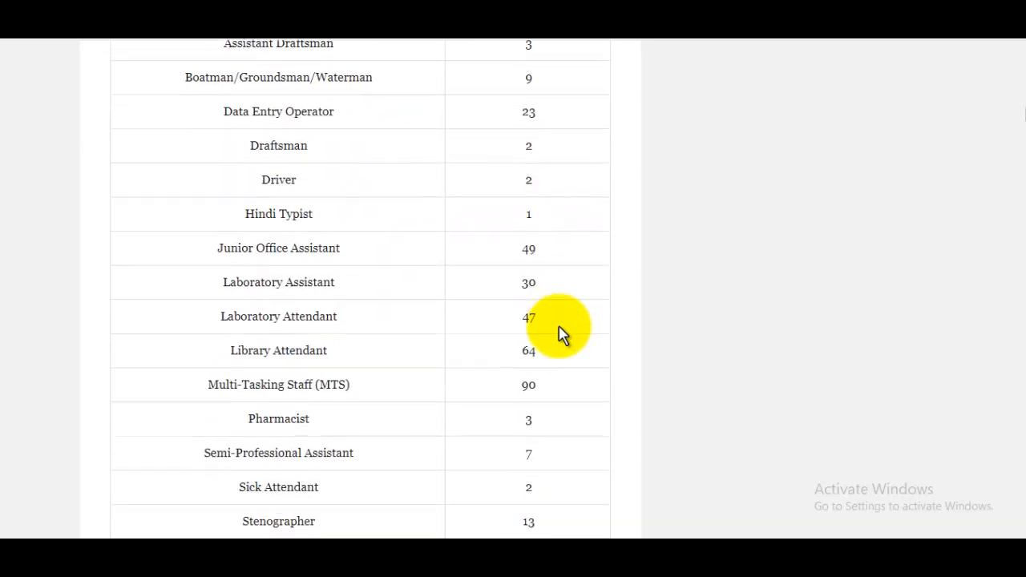
pyautogui.scroll(-3, 561, 332)
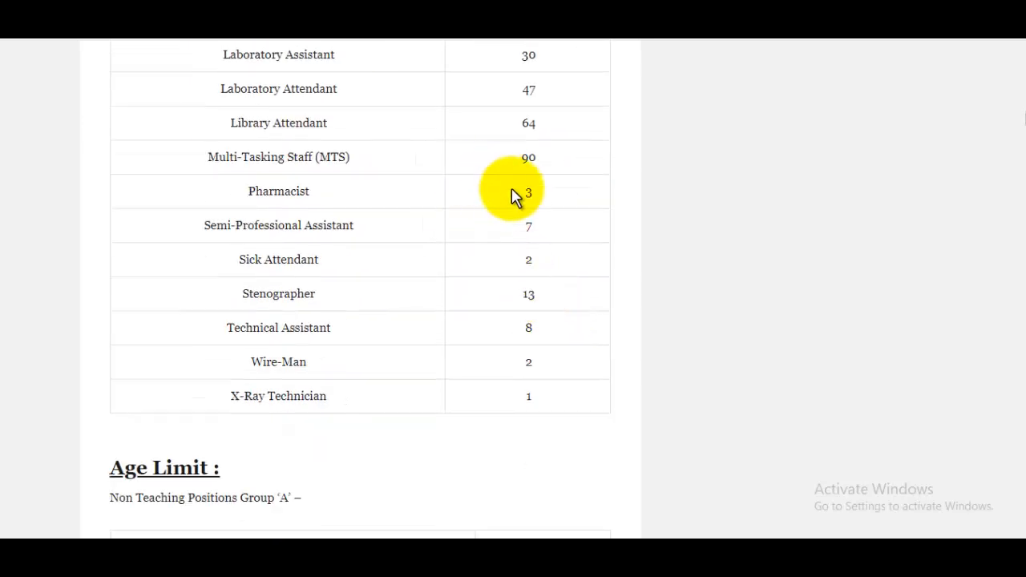
pyautogui.scroll(1, 545, 229)
# Step: Read the Age Limit table for the Group A non-teaching positions
pyautogui.scroll(-7, 545, 229)
pyautogui.scroll(3, 319, 199)
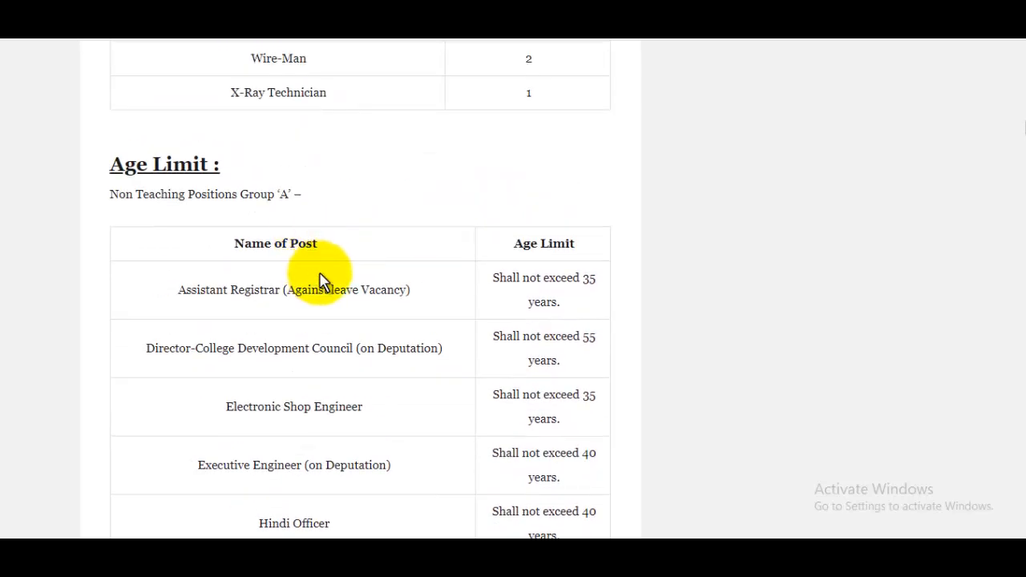
pyautogui.scroll(-4, 403, 316)
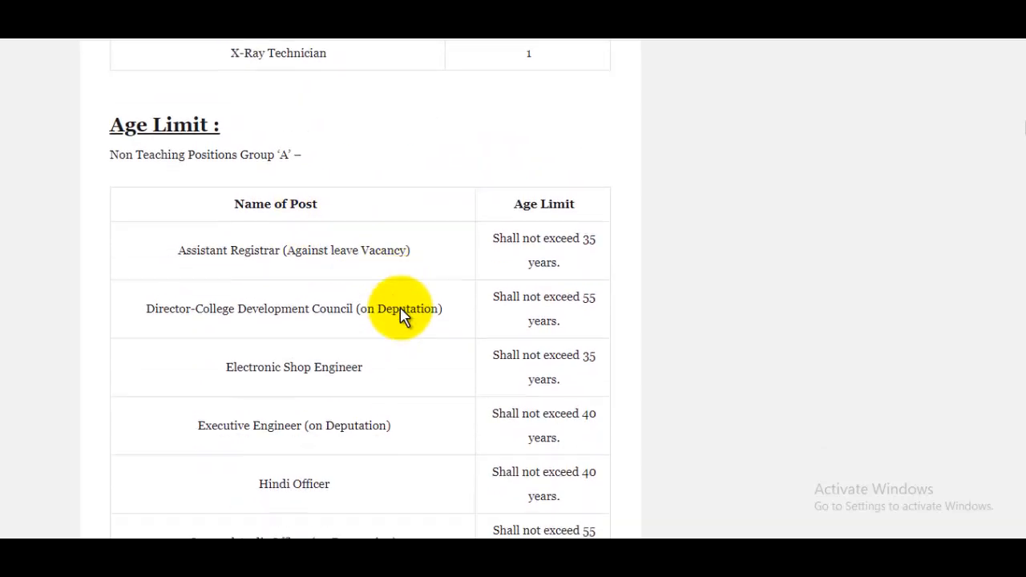
pyautogui.scroll(-6, 408, 317)
pyautogui.scroll(1, 408, 317)
pyautogui.scroll(-1, 410, 316)
# Step: Check the age limits for the Group B and Group C posts and the age relaxation note below them
pyautogui.scroll(-3, 410, 317)
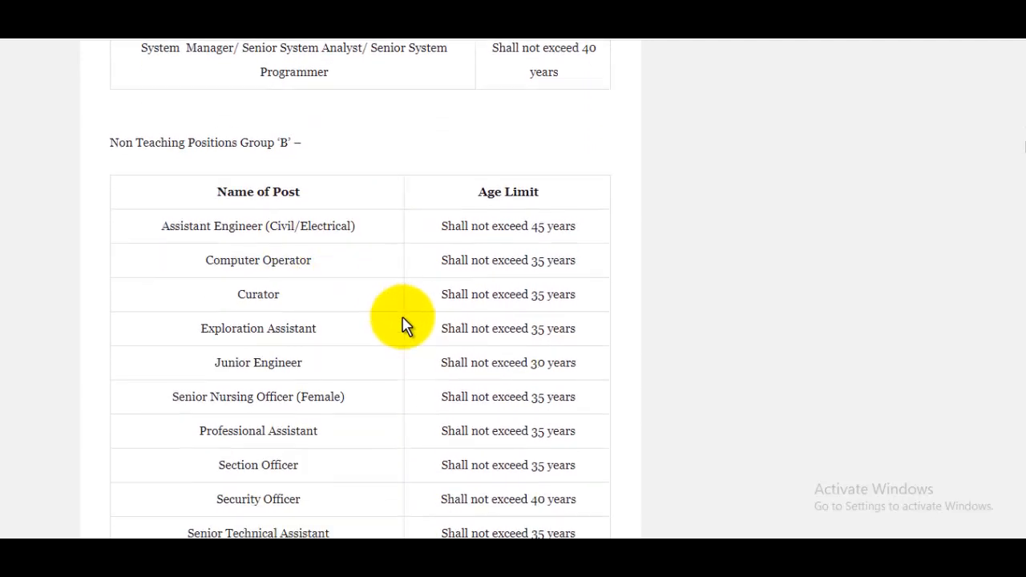
pyautogui.scroll(-5, 483, 326)
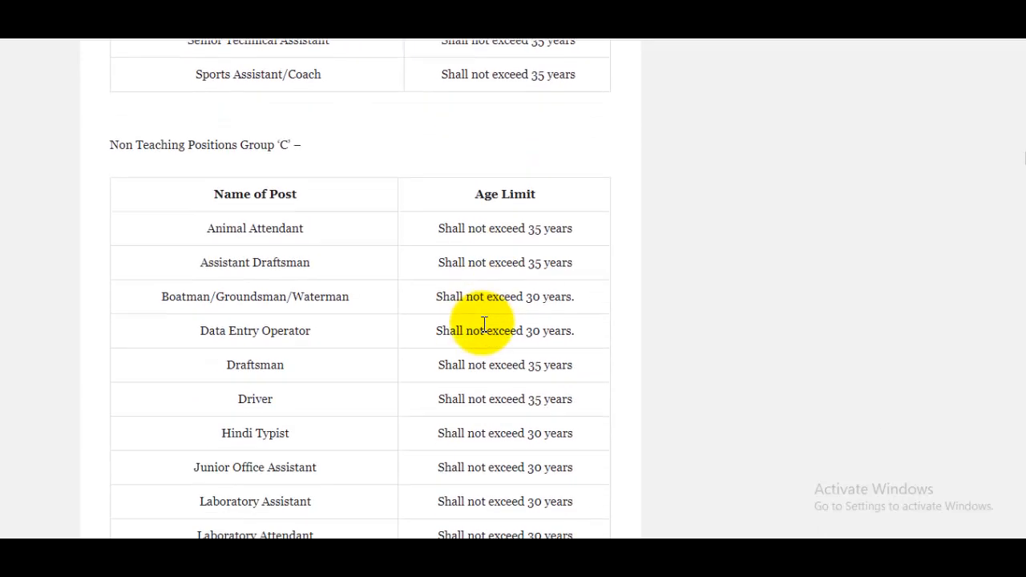
pyautogui.scroll(1, 483, 329)
pyautogui.scroll(-3, 483, 329)
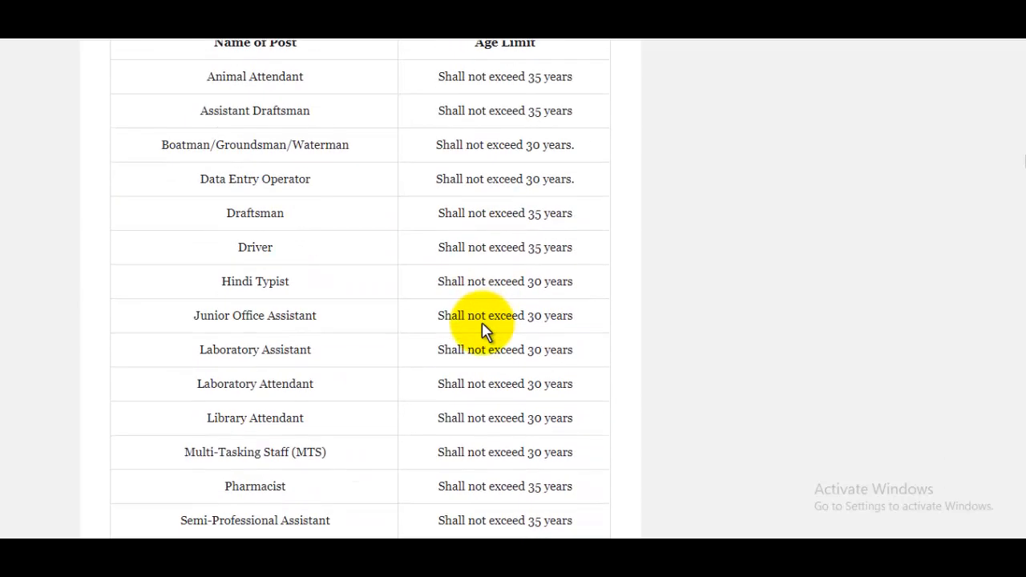
pyautogui.scroll(-7, 483, 329)
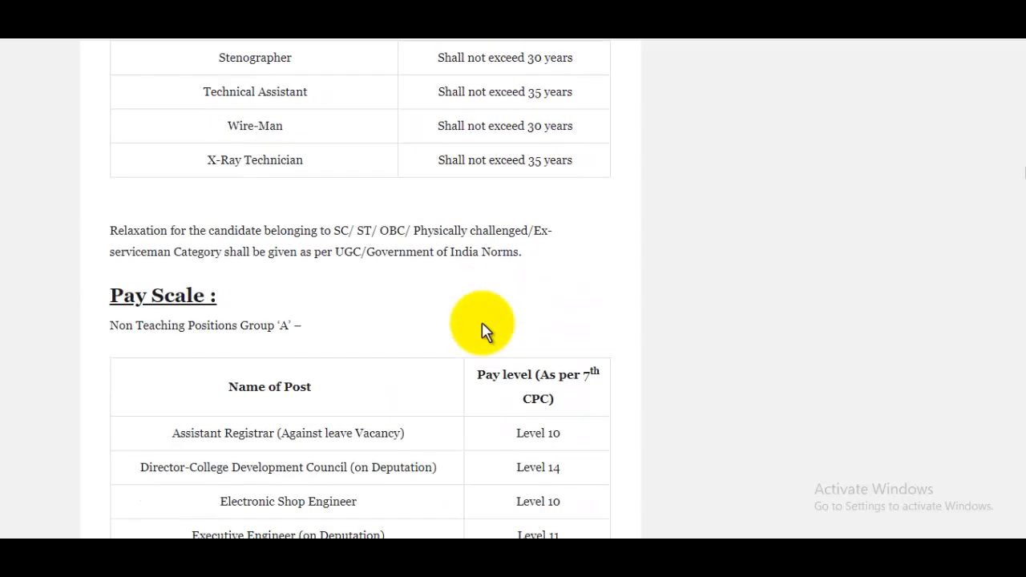
# Step: Look through the Pay Scale tables for the Group A, B and C posts
pyautogui.scroll(-7, 484, 329)
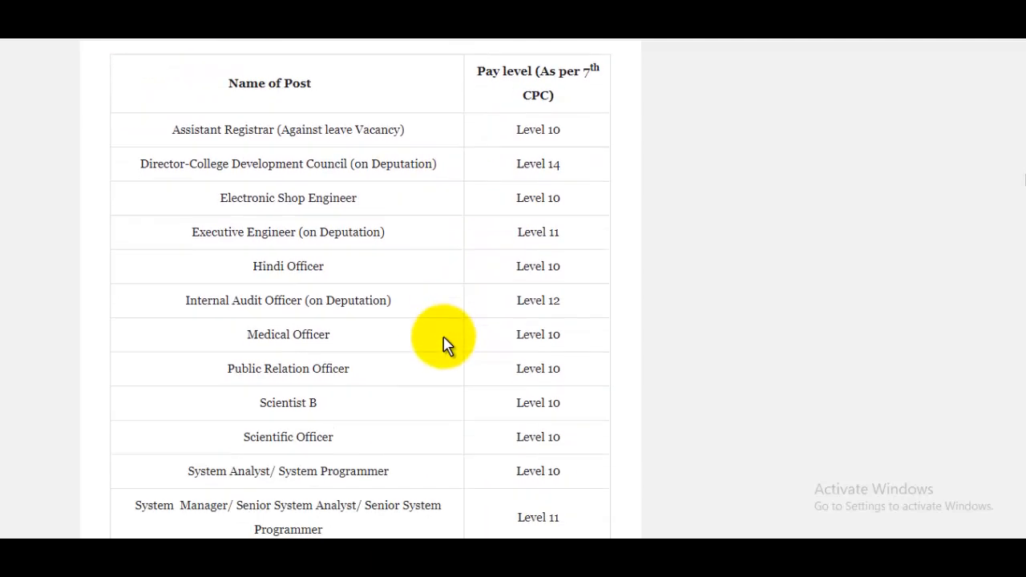
pyautogui.scroll(-5, 446, 337)
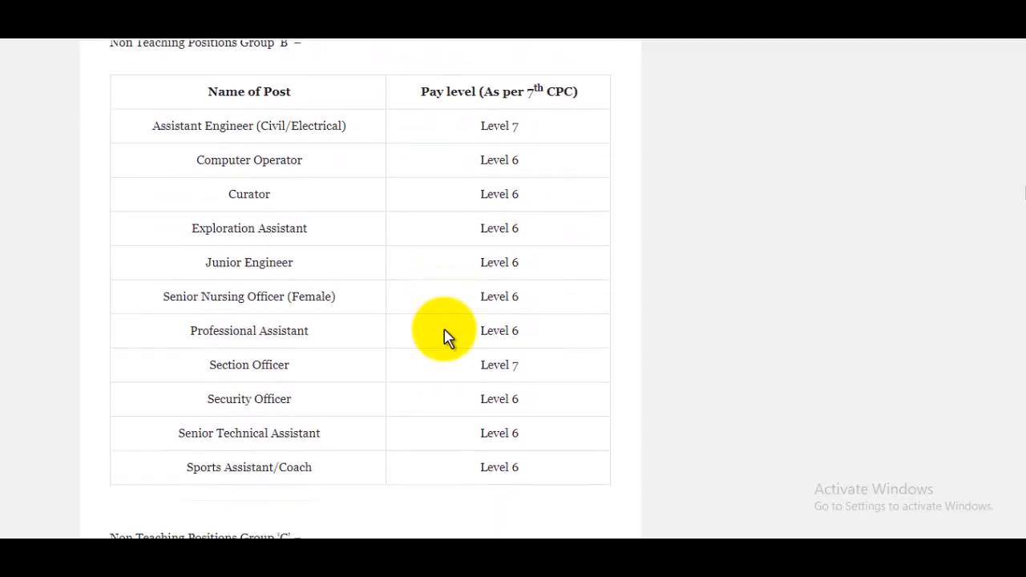
pyautogui.scroll(-7, 446, 337)
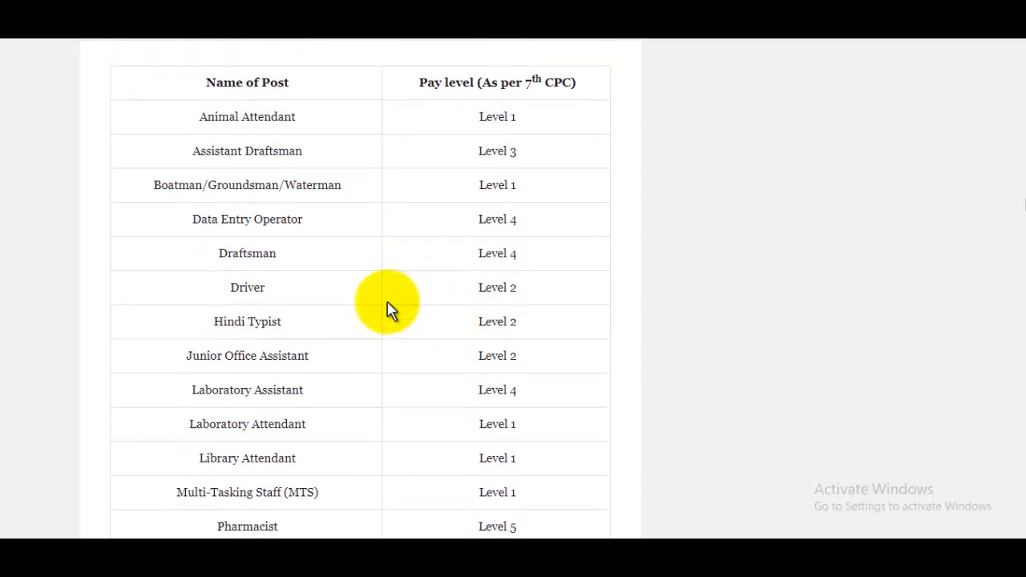
pyautogui.scroll(-12, 613, 328)
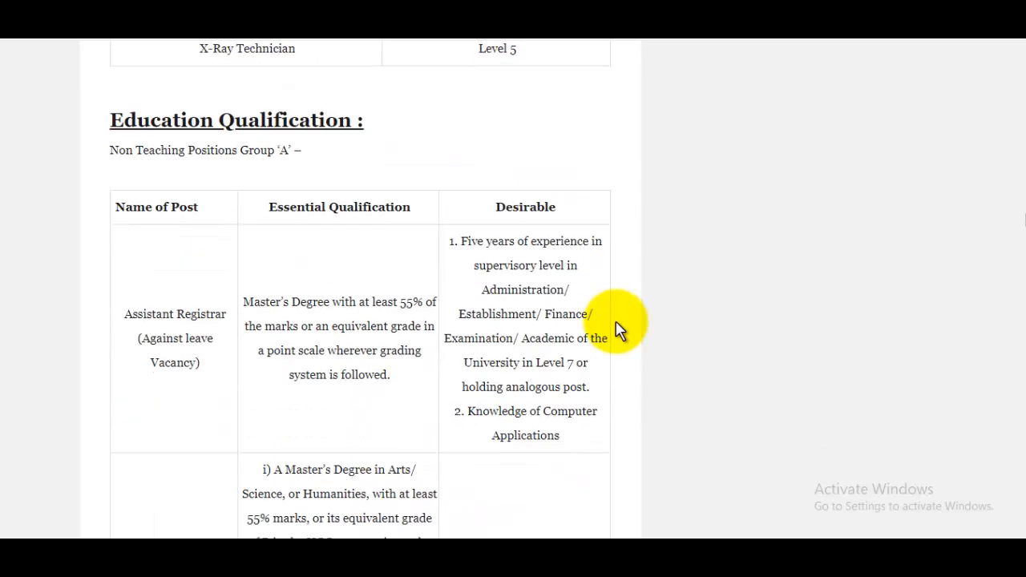
# Step: Skim the Education Qualification tables from the Group A posts through Group B and into Group C
pyautogui.scroll(-3, 619, 328)
pyautogui.scroll(-13, 618, 329)
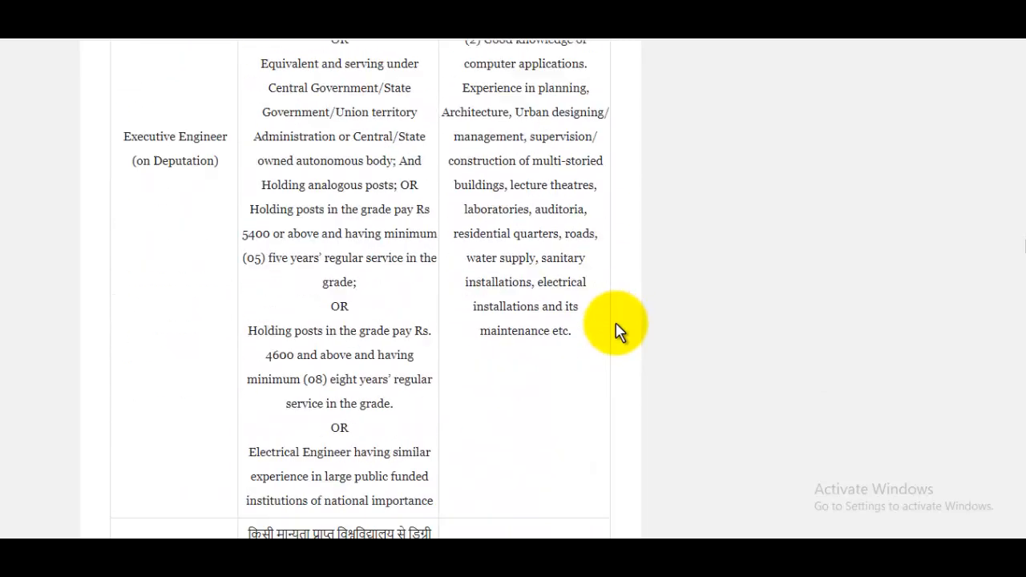
pyautogui.scroll(-20, 584, 335)
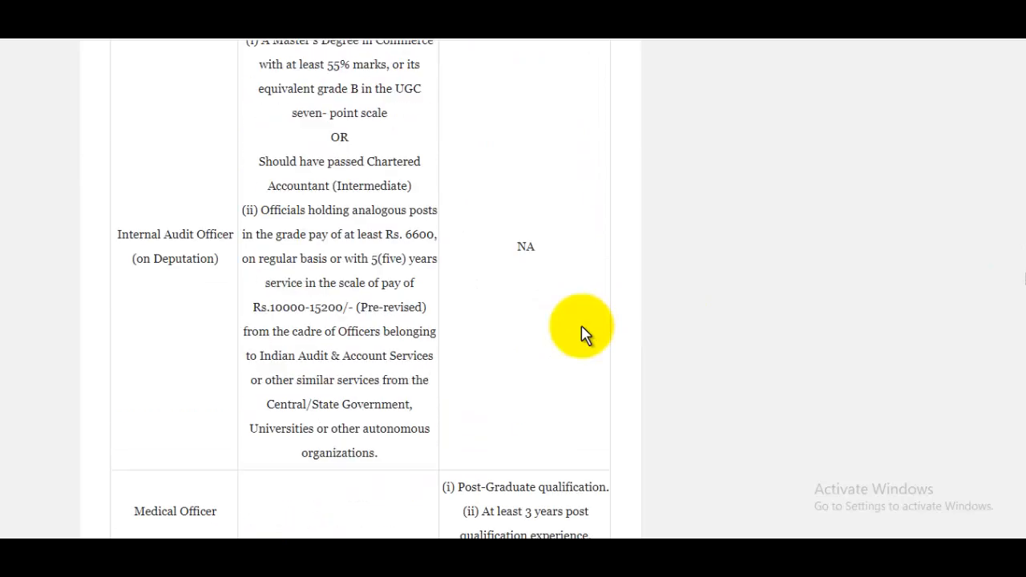
pyautogui.scroll(-20, 584, 335)
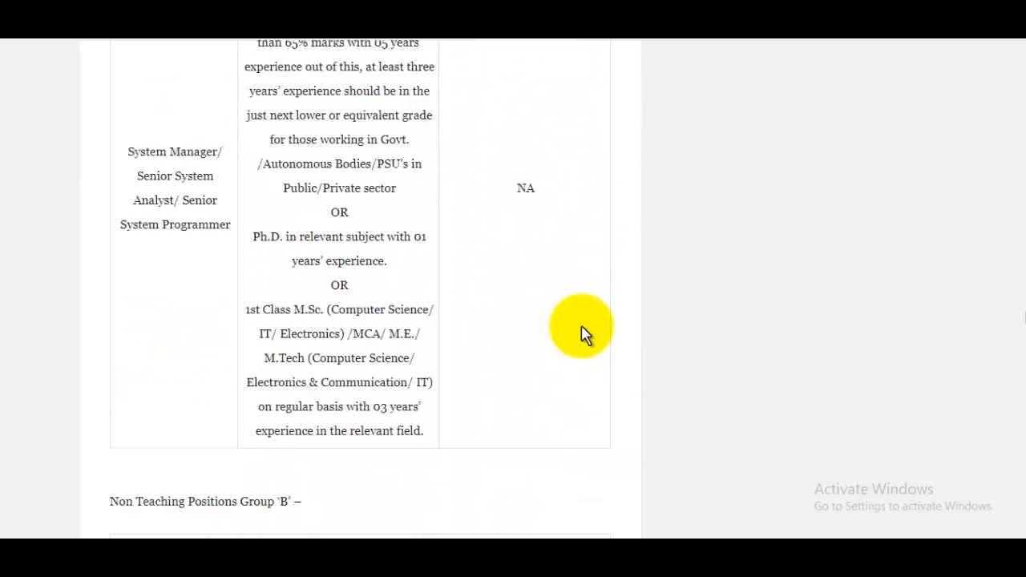
pyautogui.scroll(-20, 583, 335)
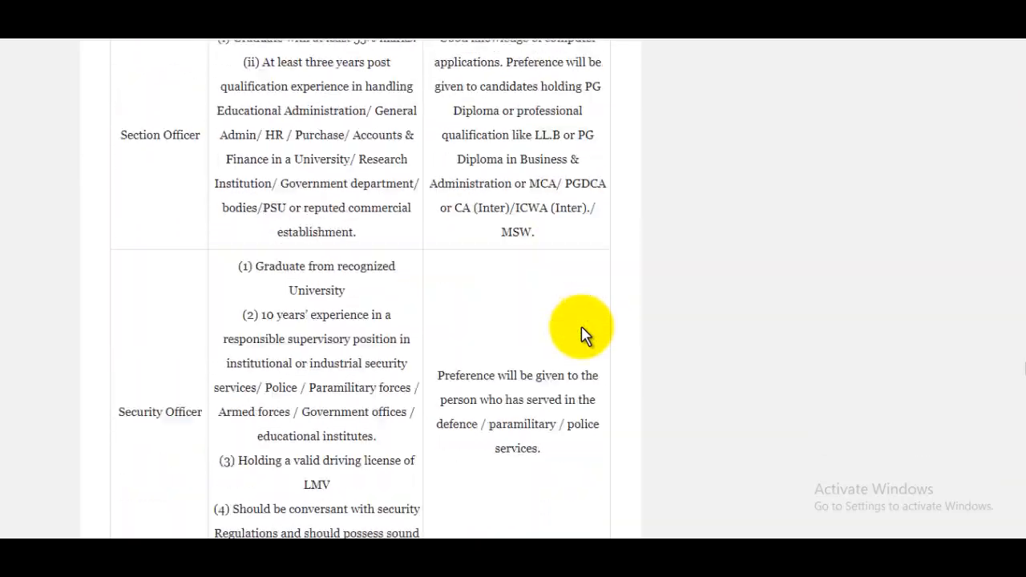
pyautogui.scroll(-7, 584, 336)
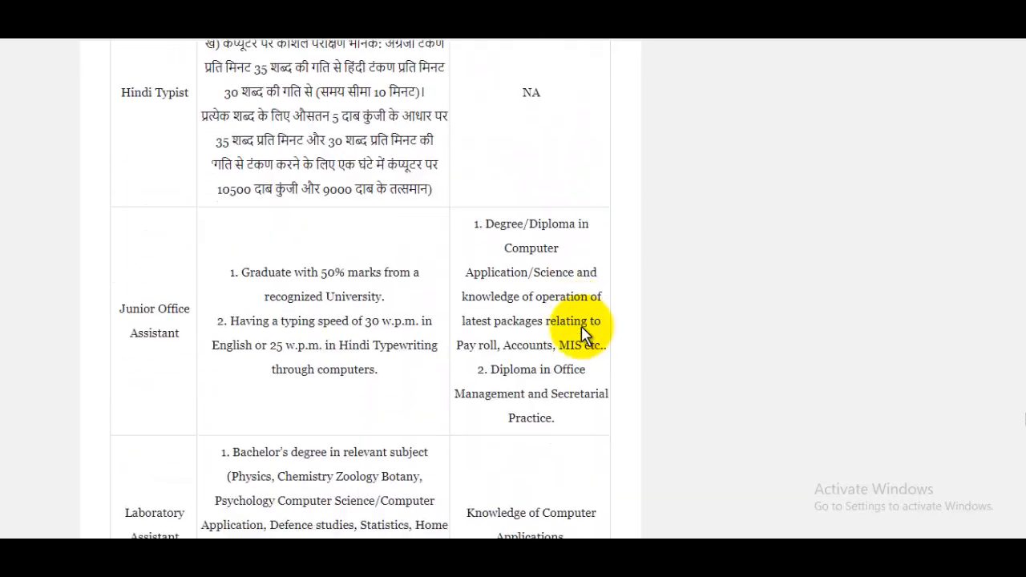
# Step: Return to the Group C qualifications, highlight the Data Entry Operator requirements and review the Draftsman and Driver entries
pyautogui.scroll(10, 583, 335)
pyautogui.scroll(3, 583, 335)
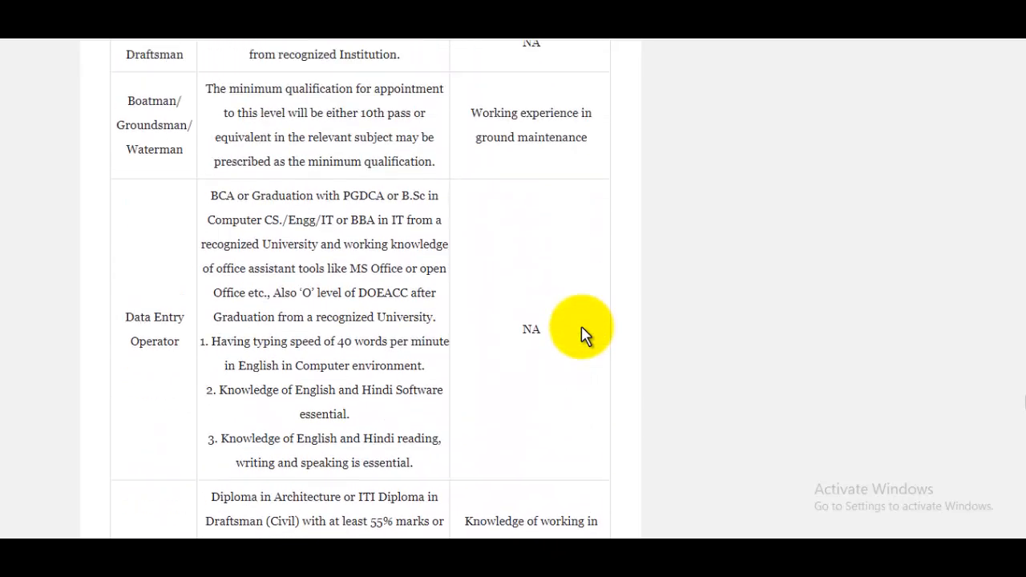
pyautogui.moveTo(258, 317); pyautogui.dragTo(276, 428)
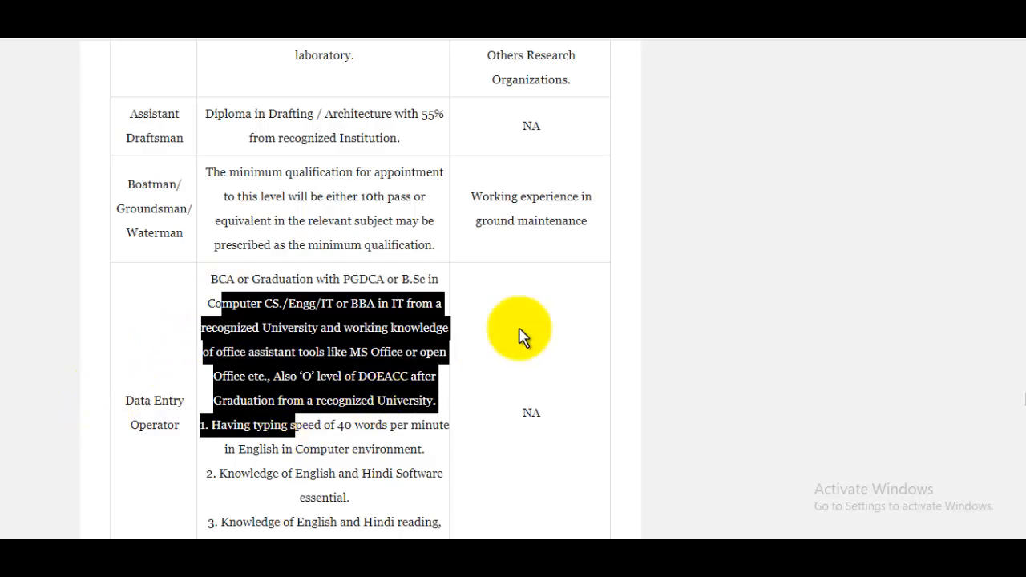
pyautogui.scroll(-9, 870, 393)
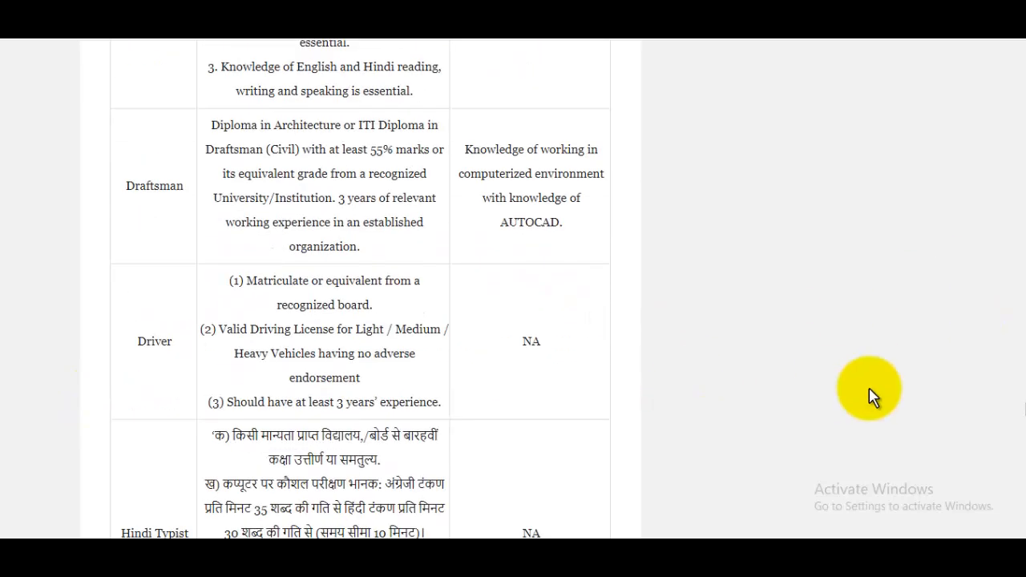
pyautogui.scroll(3, 393, 305)
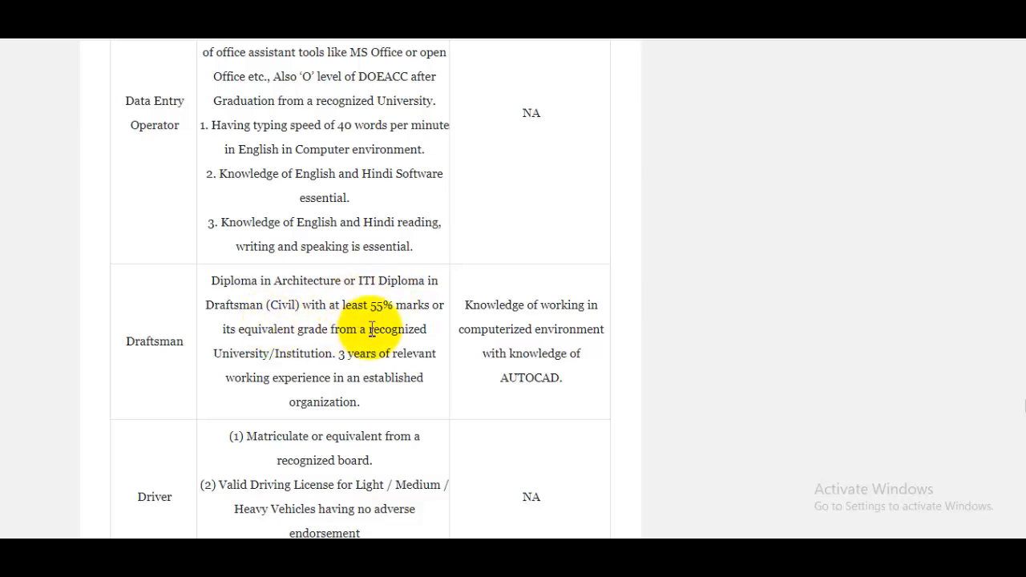
# Step: Review the Group C qualifications from Driver to Multi-Tasking Staff (MTS) and highlight part of the MTS matriculation requirement
pyautogui.scroll(-6, 376, 329)
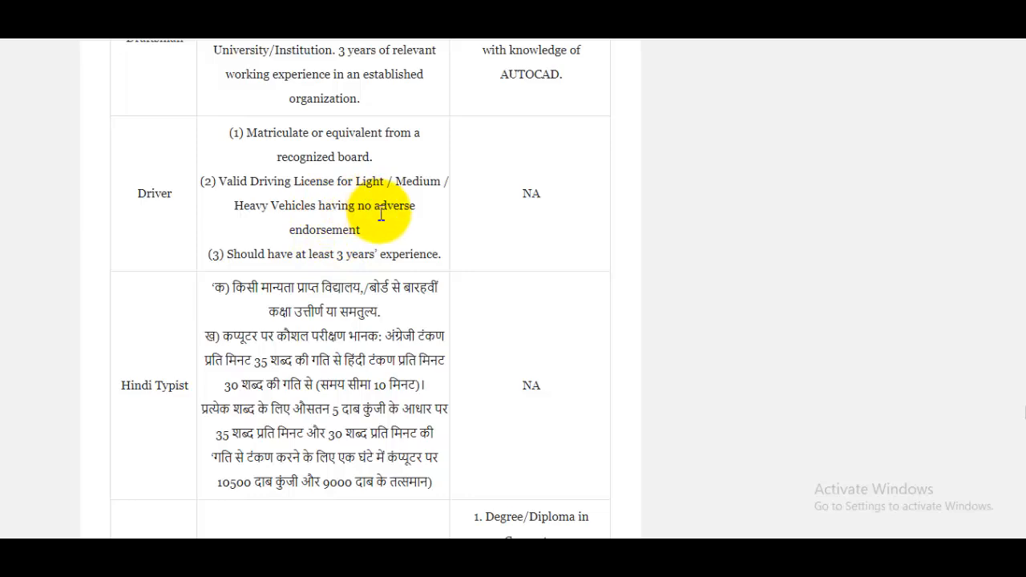
pyautogui.scroll(-7, 396, 272)
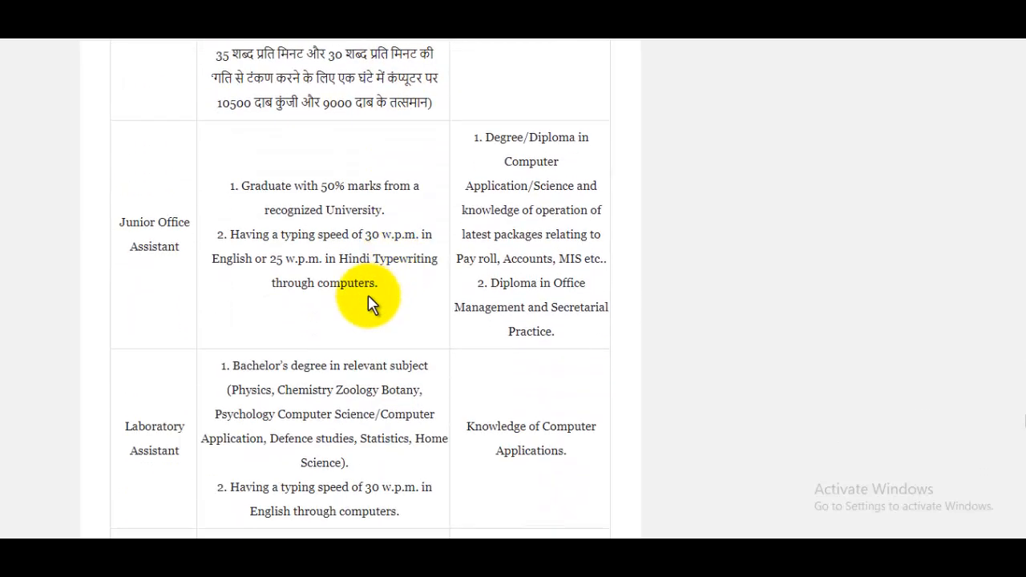
pyautogui.scroll(-8, 356, 229)
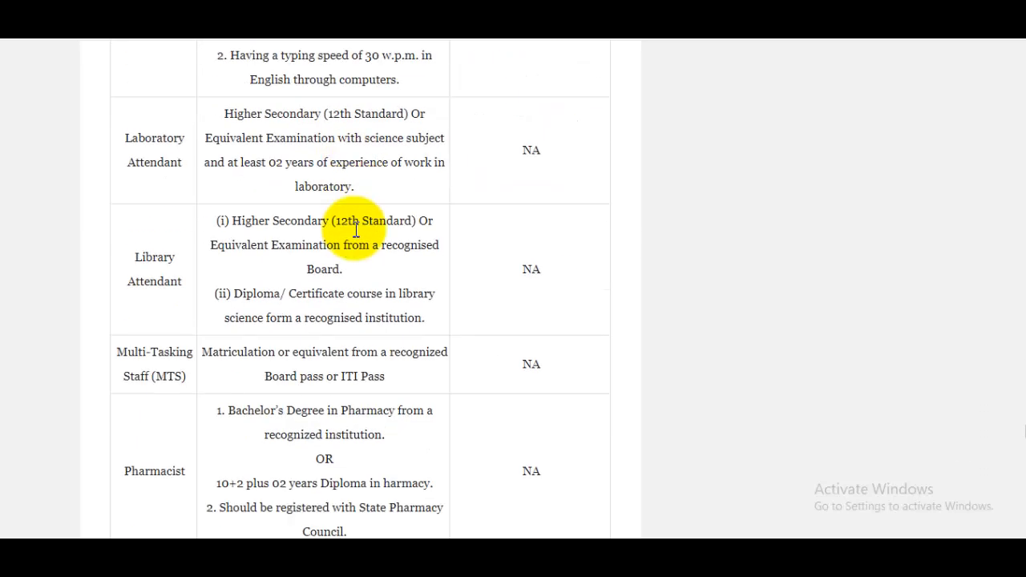
pyautogui.moveTo(243, 328); pyautogui.dragTo(335, 339)
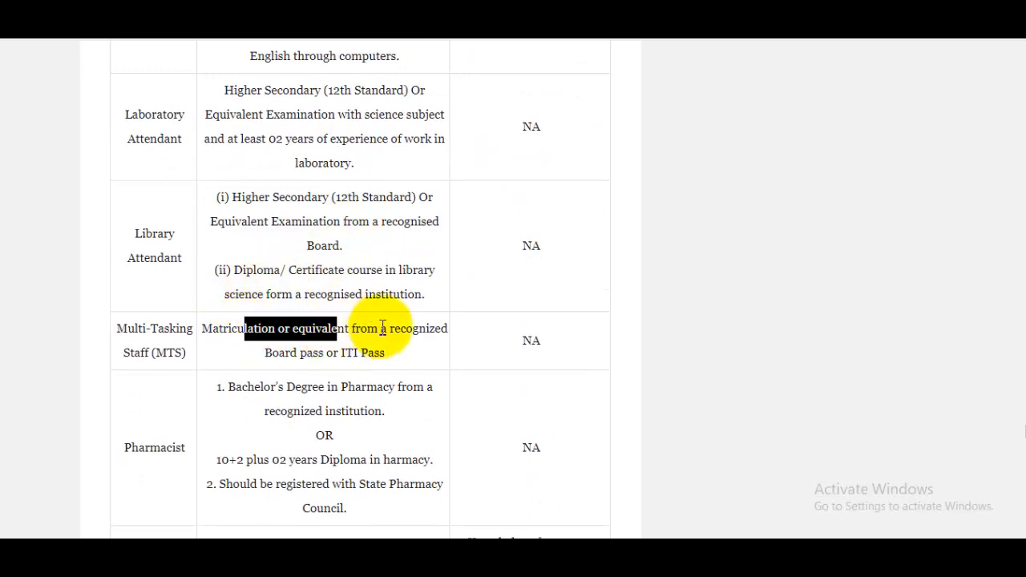
# Step: Look through the remaining Group C qualifications from Pharmacist down to X-Ray Technician
pyautogui.scroll(-6, 380, 328)
pyautogui.scroll(-1, 337, 313)
pyautogui.moveTo(335, 245); pyautogui.dragTo(435, 280)
pyautogui.click(458, 279)
pyautogui.scroll(-7, 458, 280)
pyautogui.scroll(-3, 426, 270)
pyautogui.scroll(-5, 365, 269)
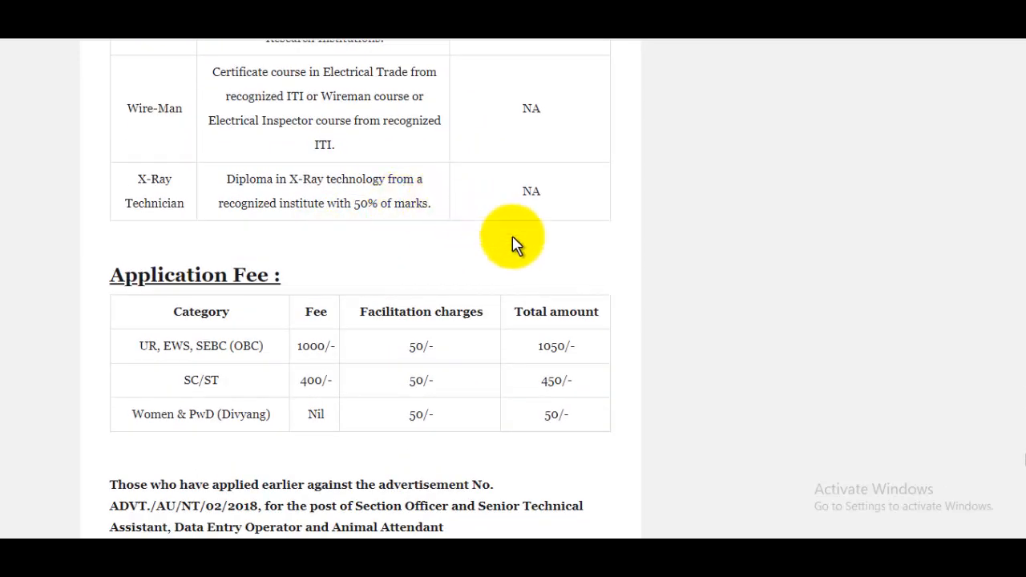
# Step: Examine the Application Fee tables, including the separate fees for those who applied against the 2018 and 2016 advertisements
pyautogui.scroll(-1, 522, 270)
pyautogui.moveTo(192, 247); pyautogui.dragTo(431, 340)
pyautogui.click(579, 339)
pyautogui.scroll(-3, 517, 331)
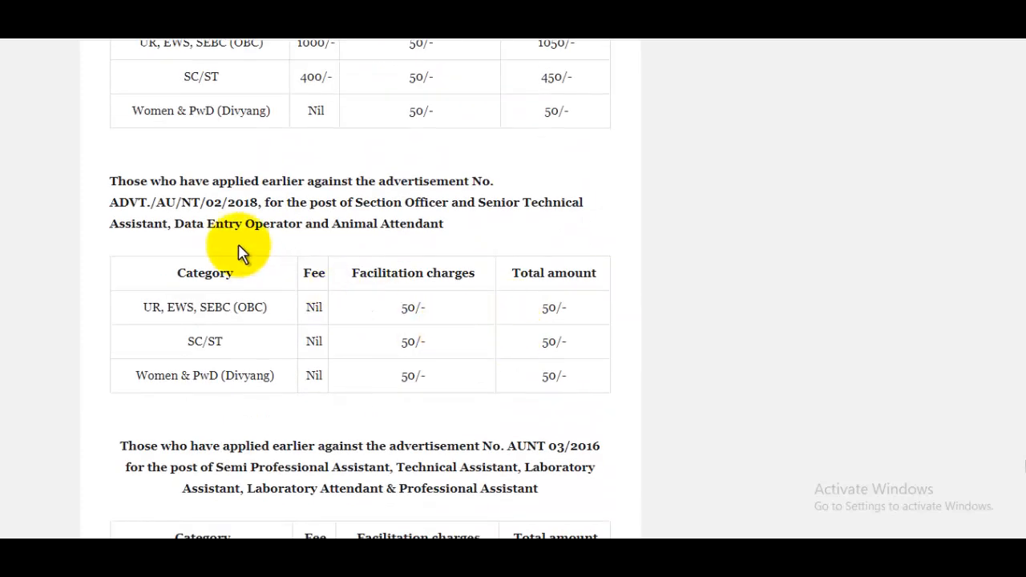
pyautogui.scroll(-5, 437, 316)
pyautogui.scroll(2, 436, 316)
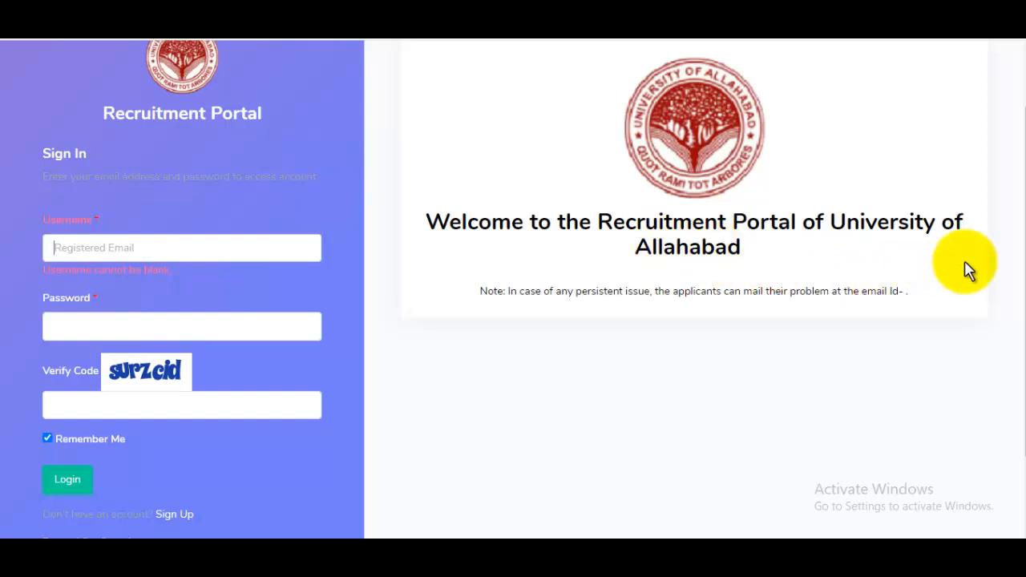
# Step: Open the Sign Up form from the recruitment portal's sign-in page
pyautogui.moveTo(1021, 240); pyautogui.dragTo(1021, 329)
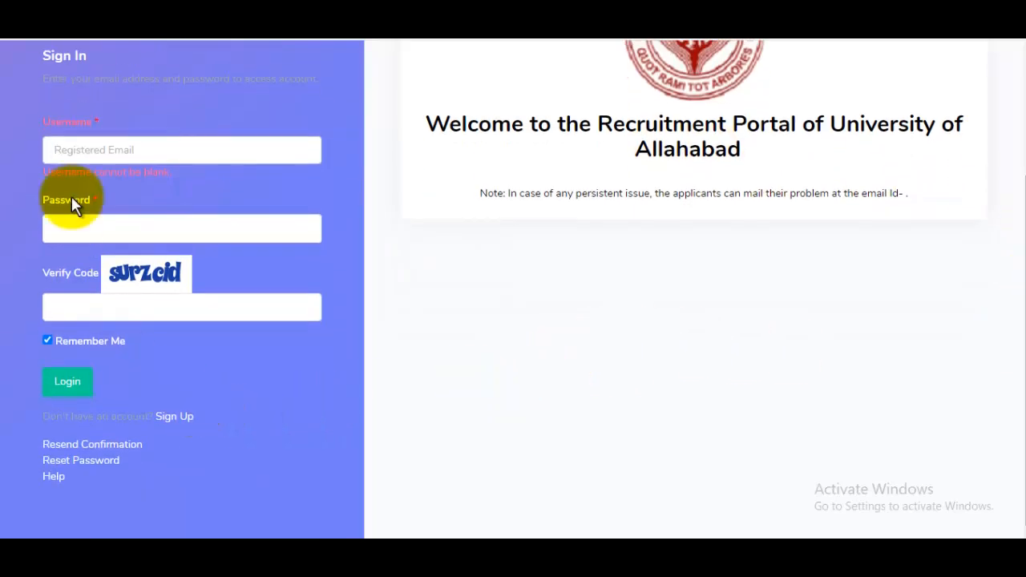
pyautogui.click(175, 425)
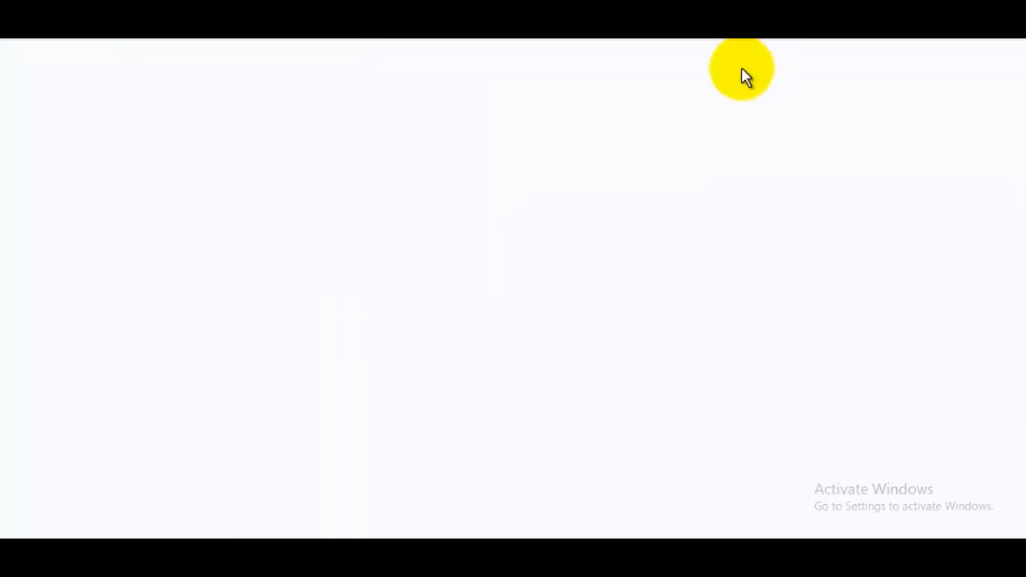
pyautogui.scroll(-3, 1002, 256)
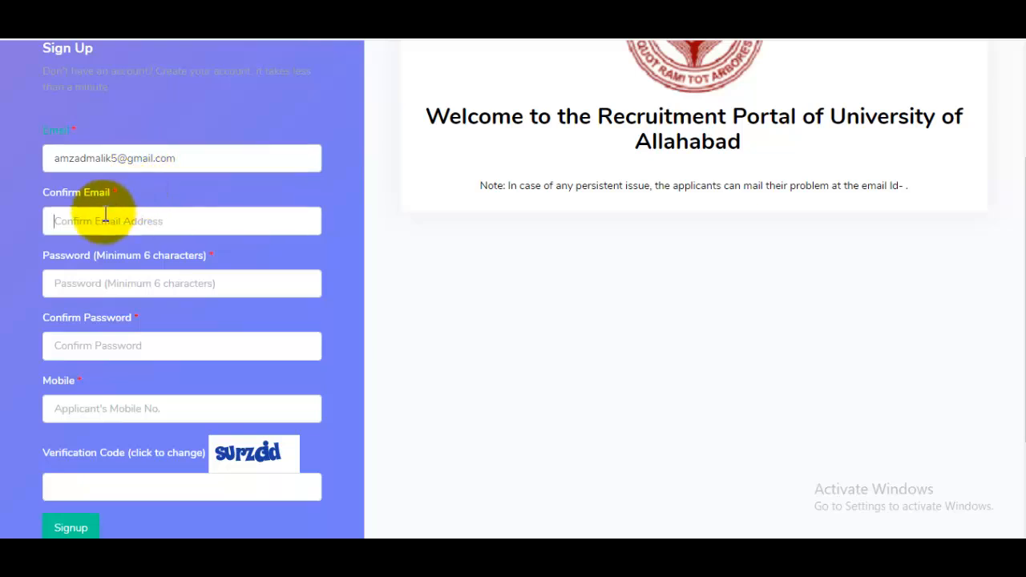
# Step: Copy the entered email address into the Confirm Email field of the sign-up form
pyautogui.tripleClick(151, 168)
pyautogui.hotkey('ctrl', 'c')
pyautogui.click(131, 220)
pyautogui.hotkey('ctrl', 'v')
# Step: Go through the password, confirm password, mobile and verification code fields of the sign-up form
pyautogui.click(137, 298)
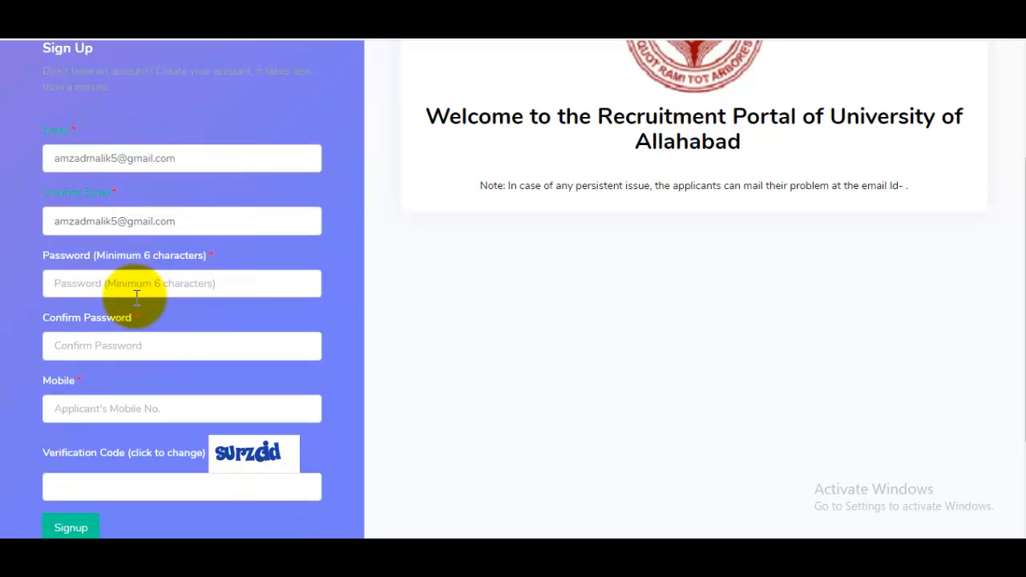
pyautogui.scroll(-1, 137, 298)
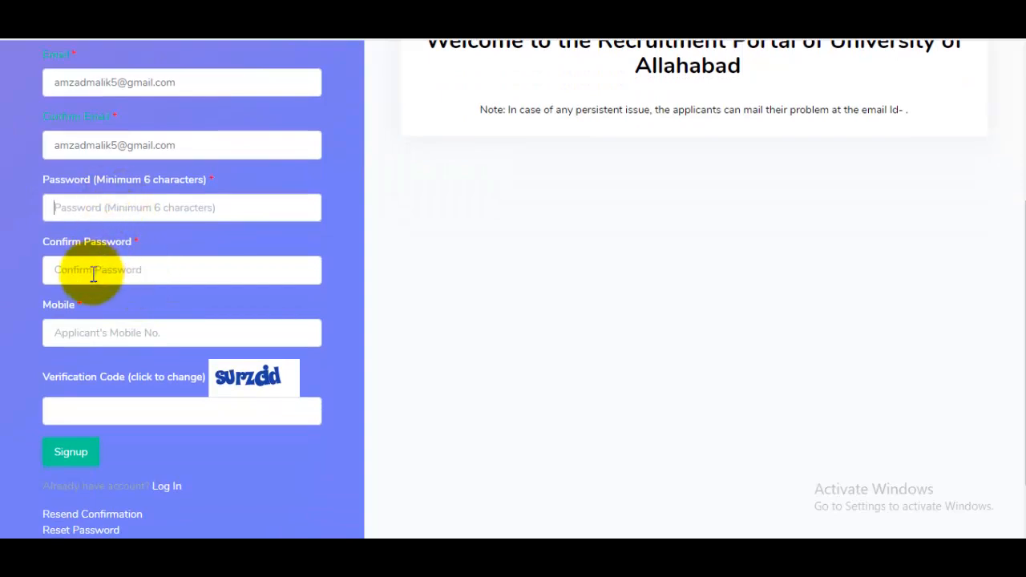
pyautogui.click(101, 356)
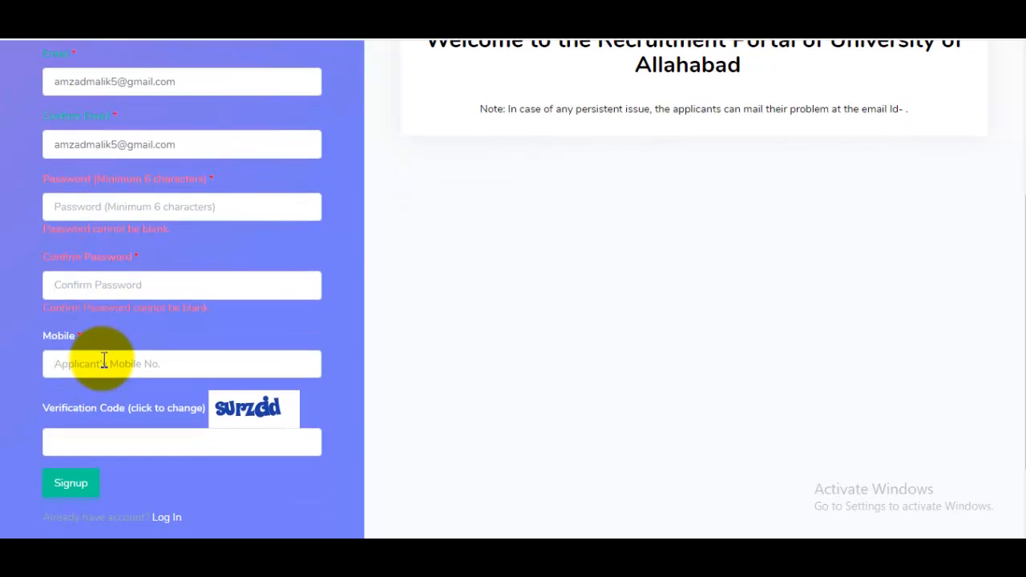
pyautogui.scroll(-2, 160, 353)
pyautogui.click(222, 312)
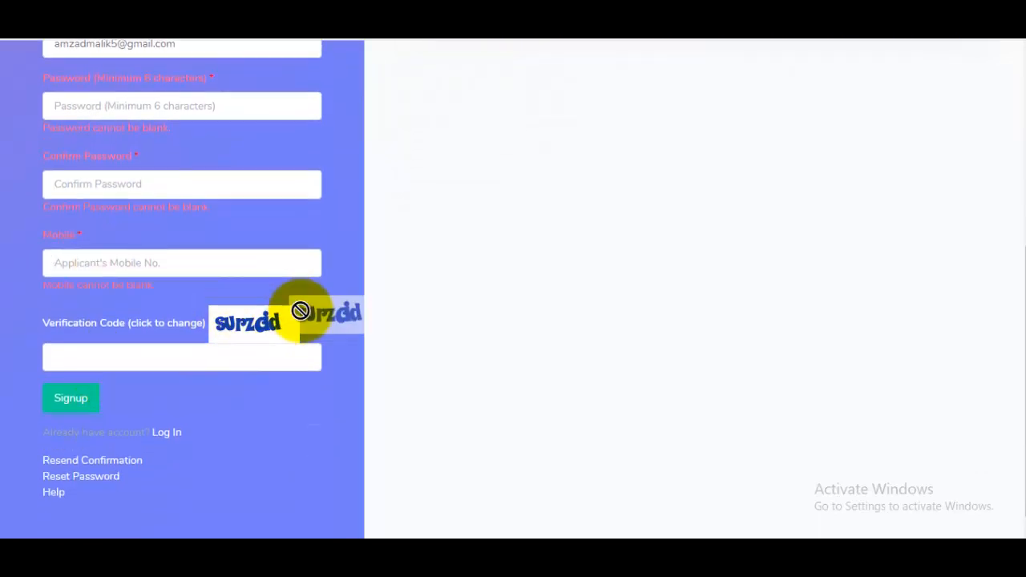
pyautogui.click(157, 355)
pyautogui.scroll(6, 103, 376)
pyautogui.scroll(-6, 145, 300)
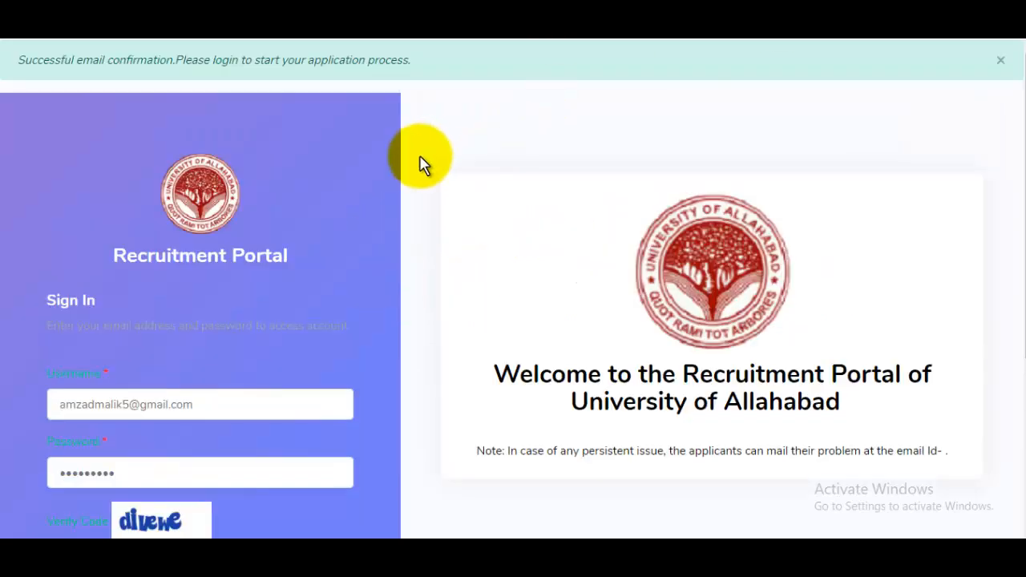
# Step: Read the email confirmation message and log in to the recruitment portal with the filled-in credentials
pyautogui.moveTo(60, 60); pyautogui.dragTo(410, 59)
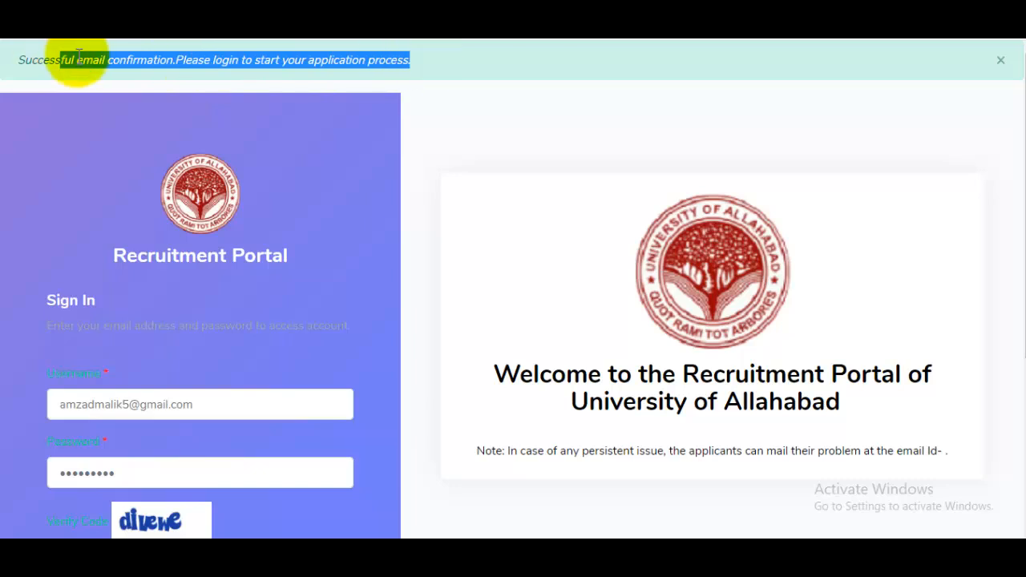
pyautogui.click(516, 74)
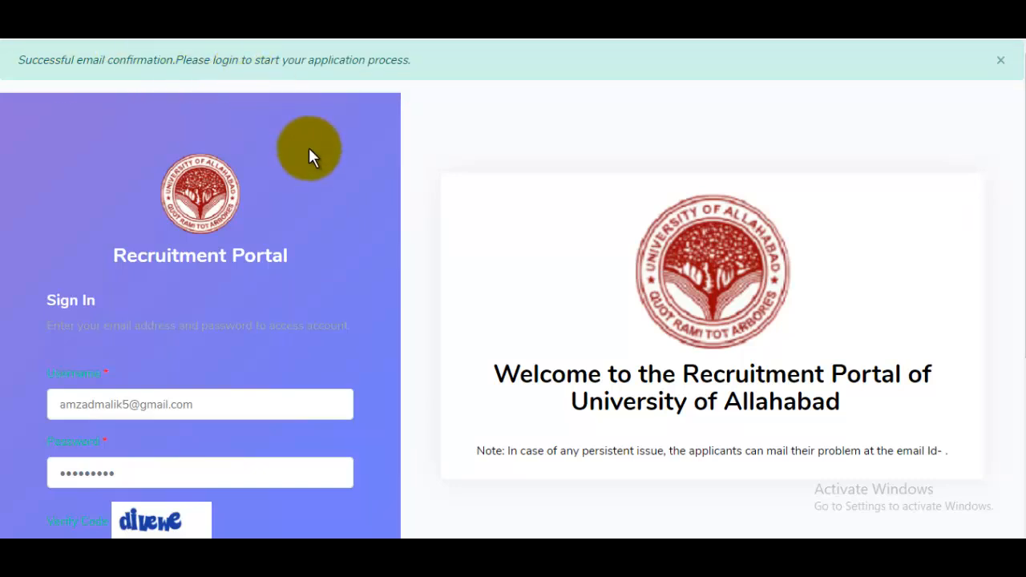
pyautogui.scroll(-3, 308, 152)
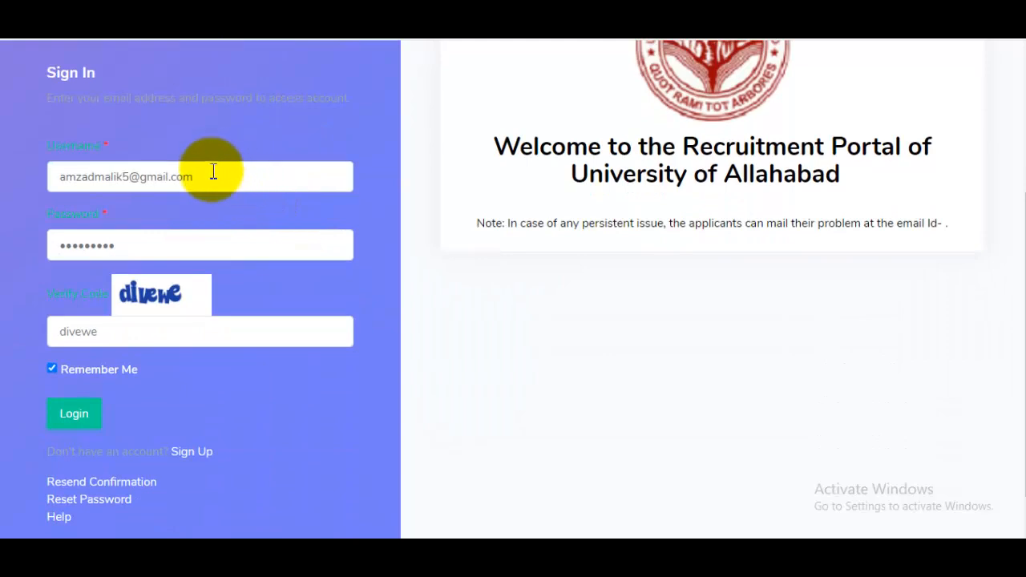
pyautogui.click(155, 248)
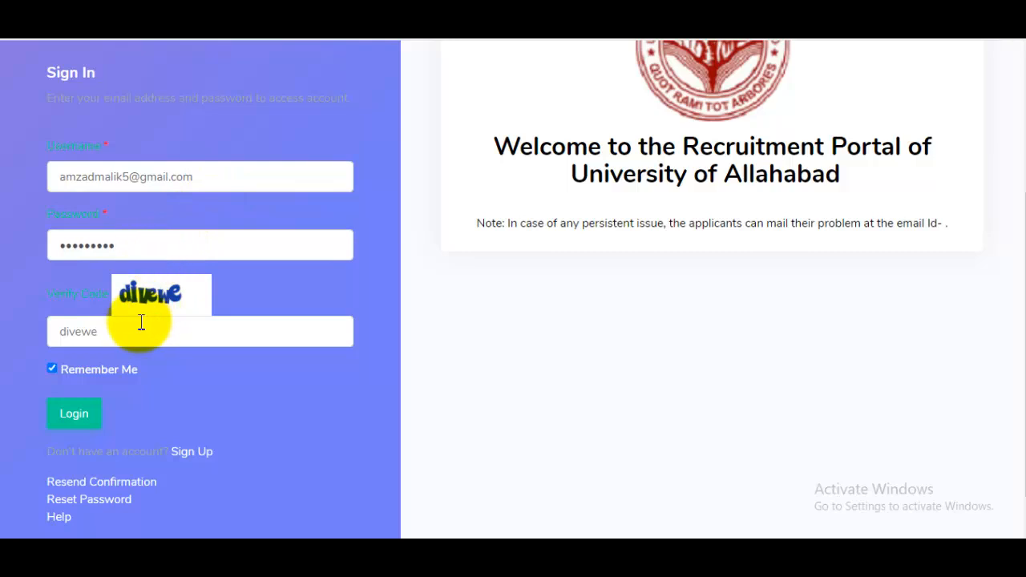
pyautogui.click(74, 415)
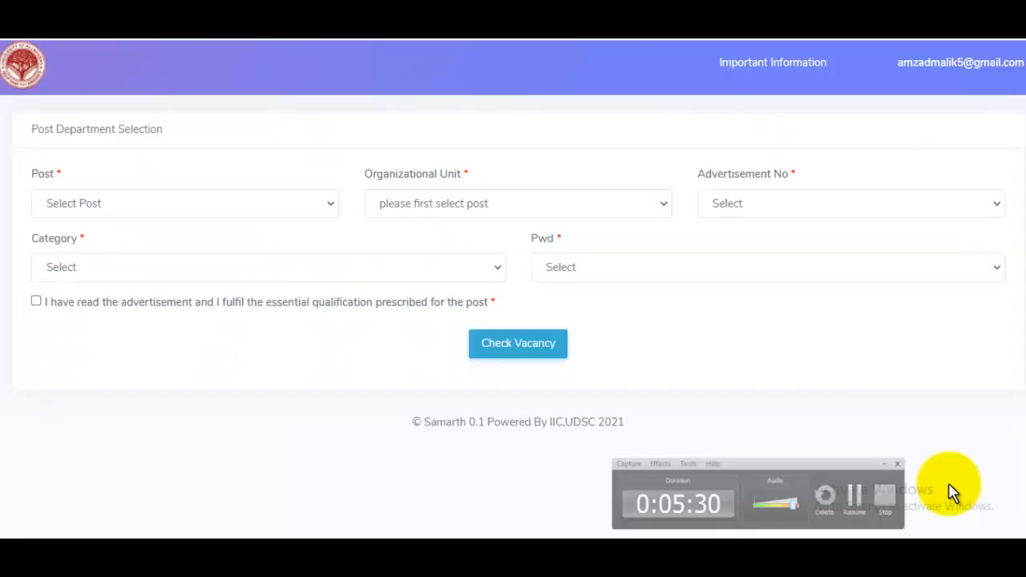
# Step: Enlarge the page to 125% and choose Multi-Tasking Staff (MTS) as the post
pyautogui.hotkey('ctrl', '+')
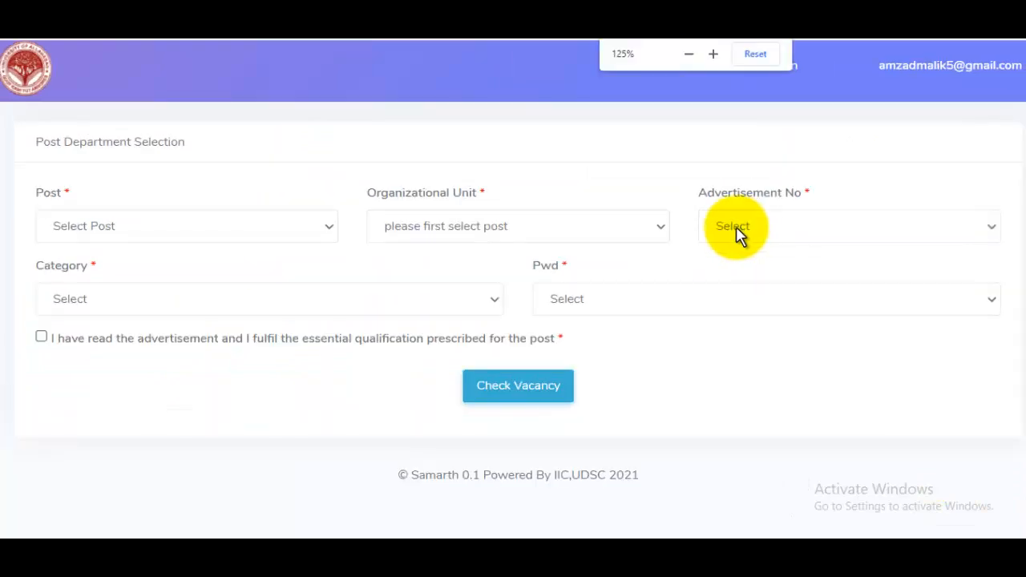
pyautogui.click(112, 232)
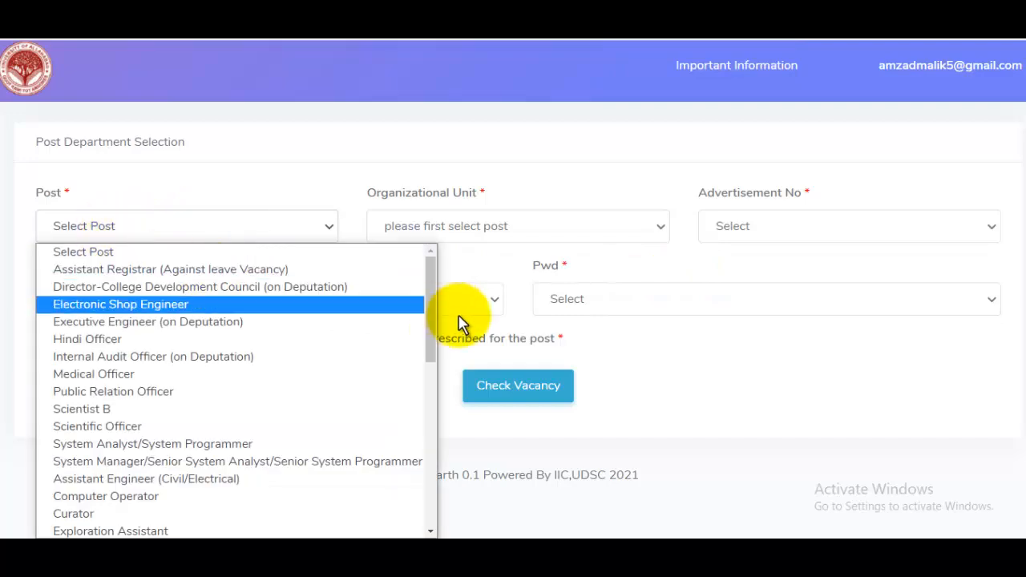
pyautogui.moveTo(436, 309); pyautogui.dragTo(432, 485)
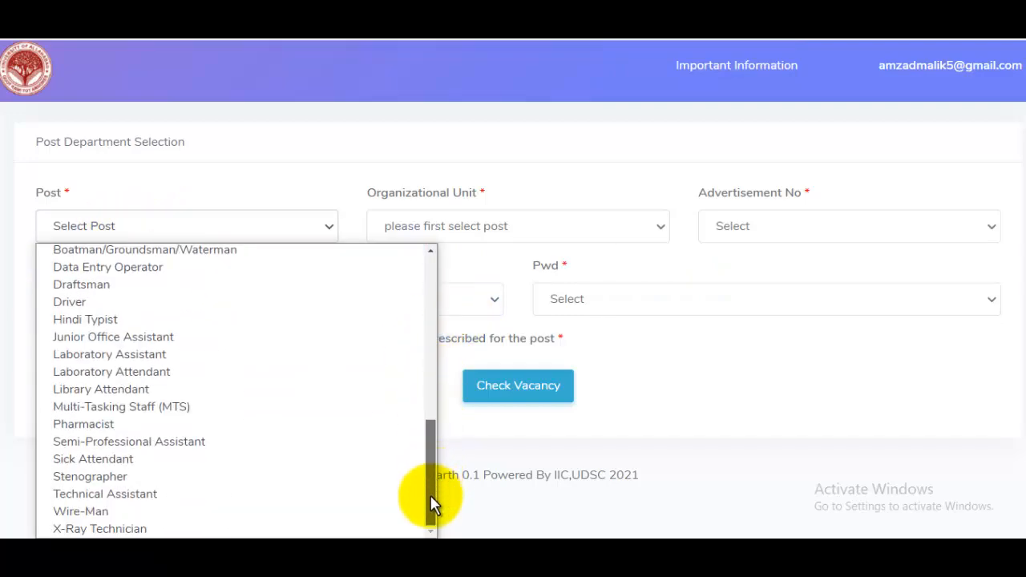
pyautogui.click(181, 413)
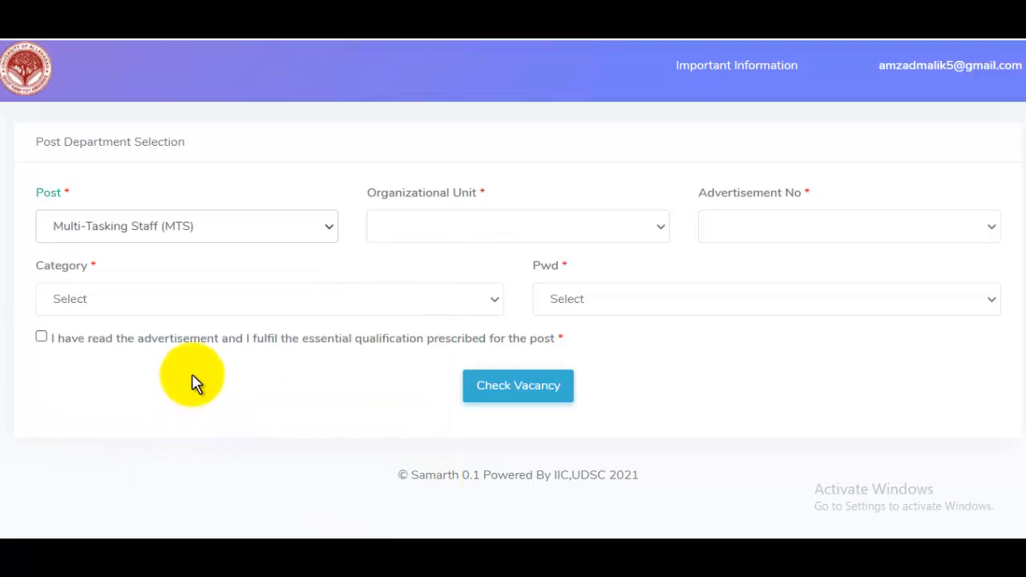
# Step: Set the organizational unit to University Campus and the advertisement number to AUNT/04/2021
pyautogui.click(416, 231)
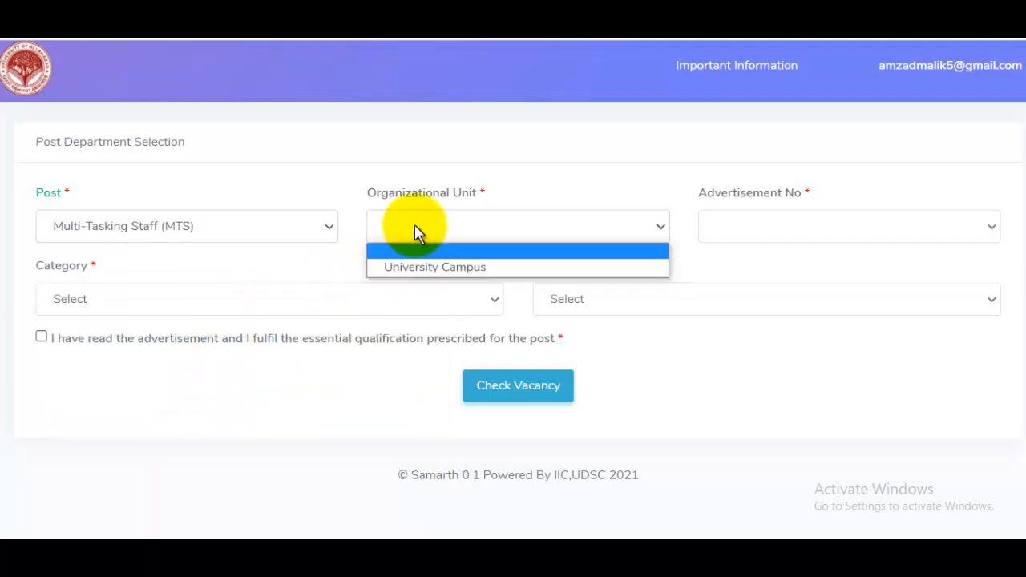
pyautogui.click(423, 268)
pyautogui.click(766, 230)
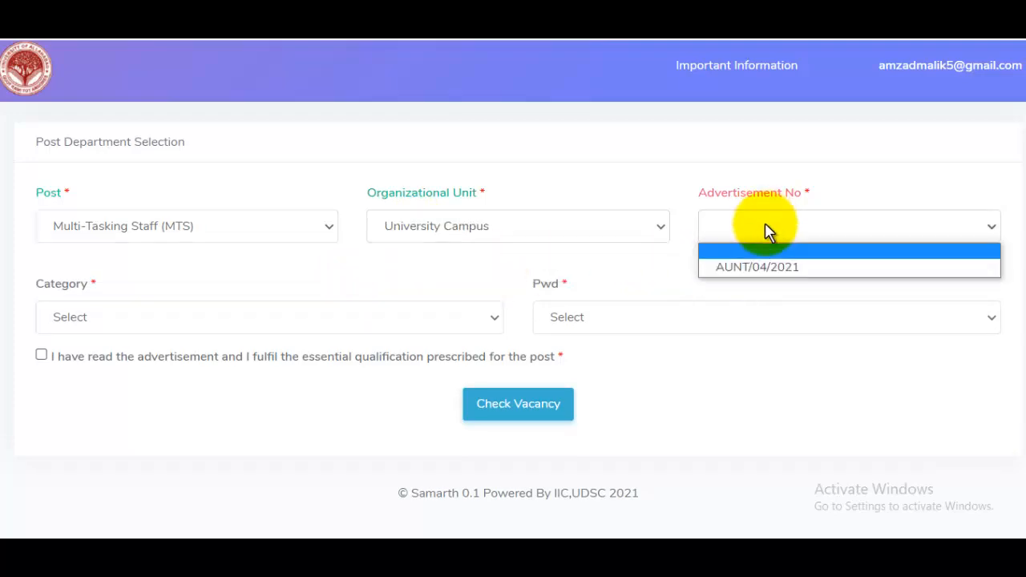
pyautogui.click(750, 267)
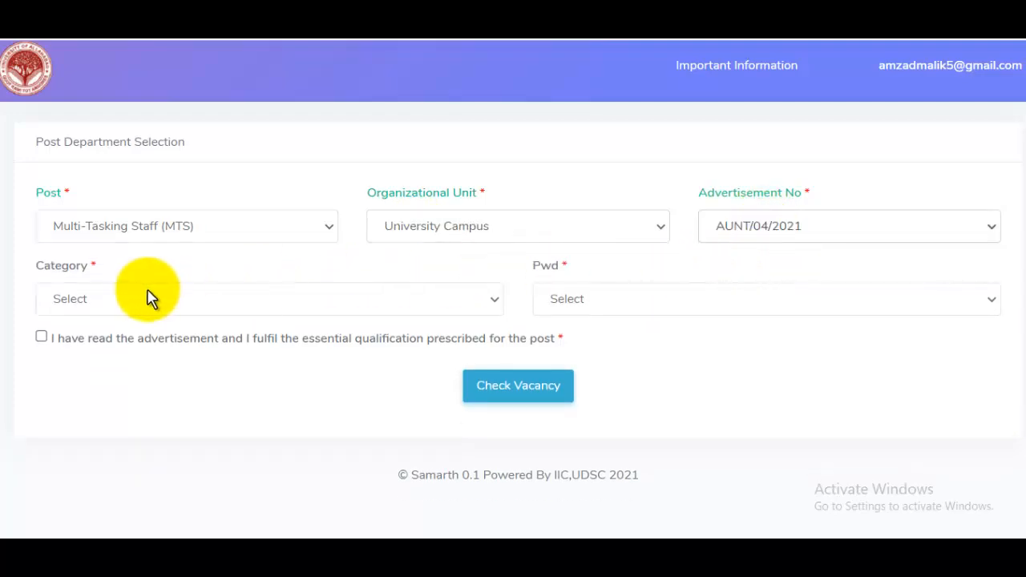
# Step: Set the category to OBC and the Pwd status to Not Applicable
pyautogui.click(126, 309)
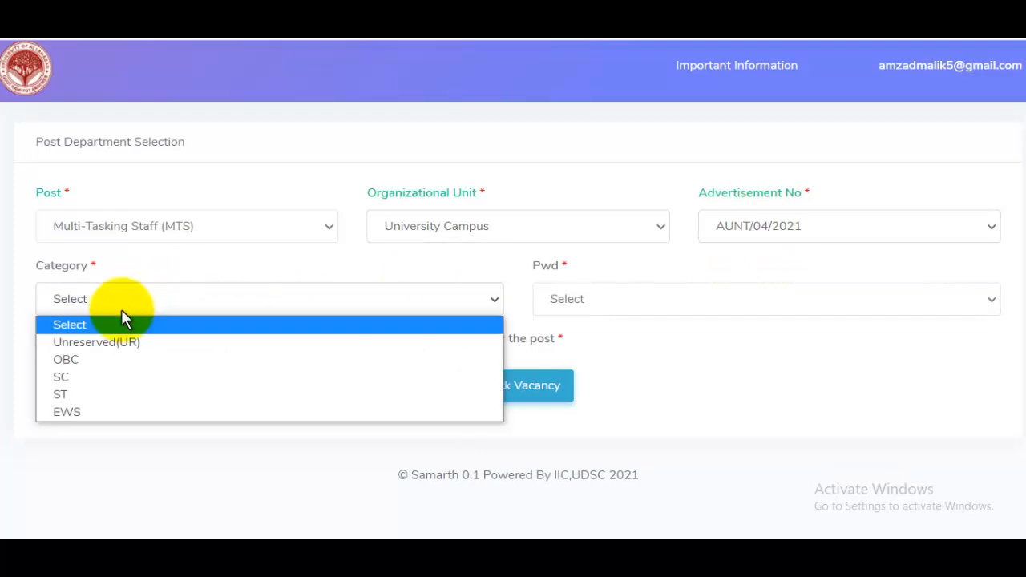
pyautogui.click(88, 360)
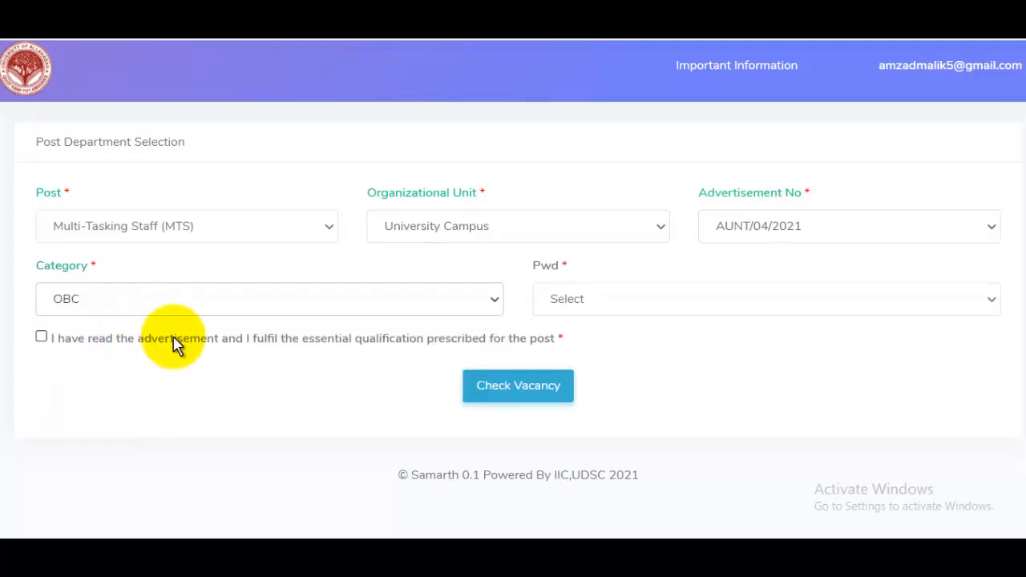
pyautogui.click(597, 311)
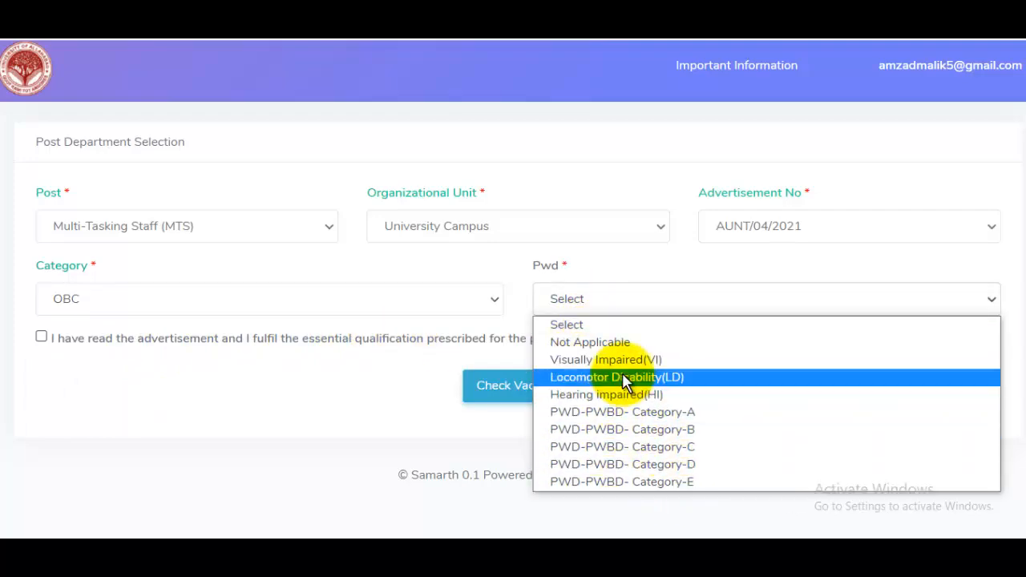
pyautogui.click(626, 345)
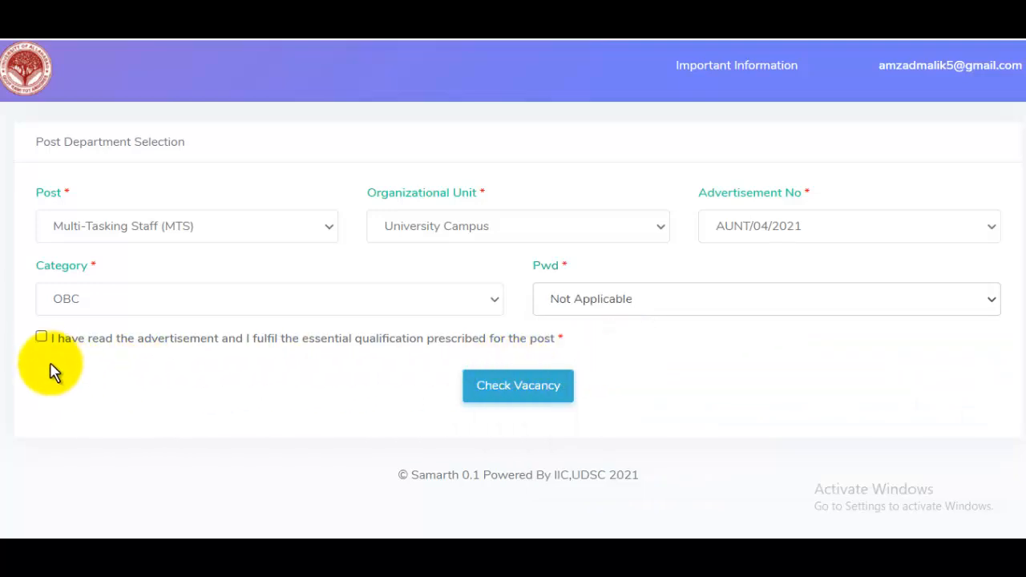
# Step: Accept the essential qualification declaration and check the vacancies available for each category
pyautogui.click(41, 337)
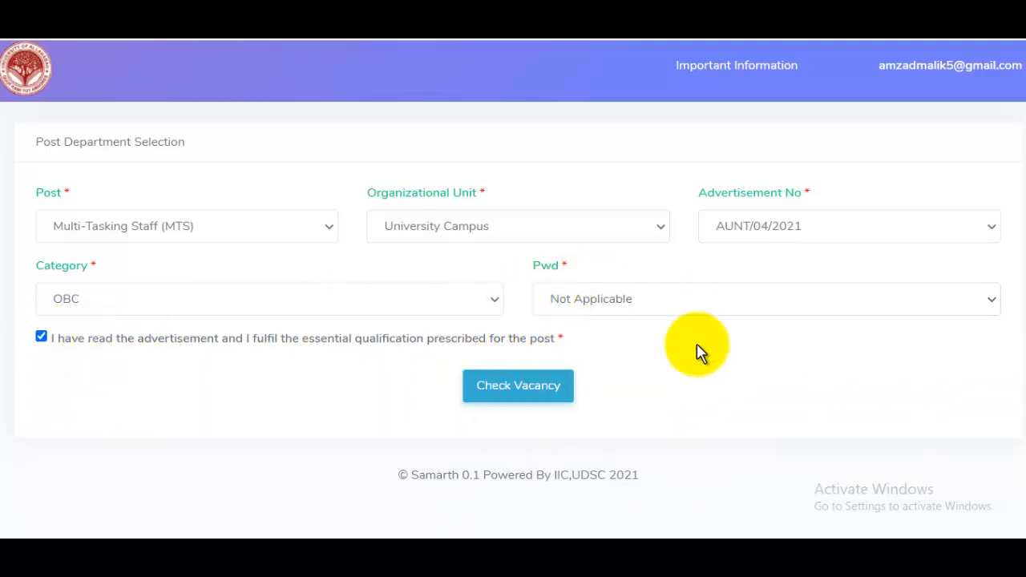
pyautogui.click(525, 398)
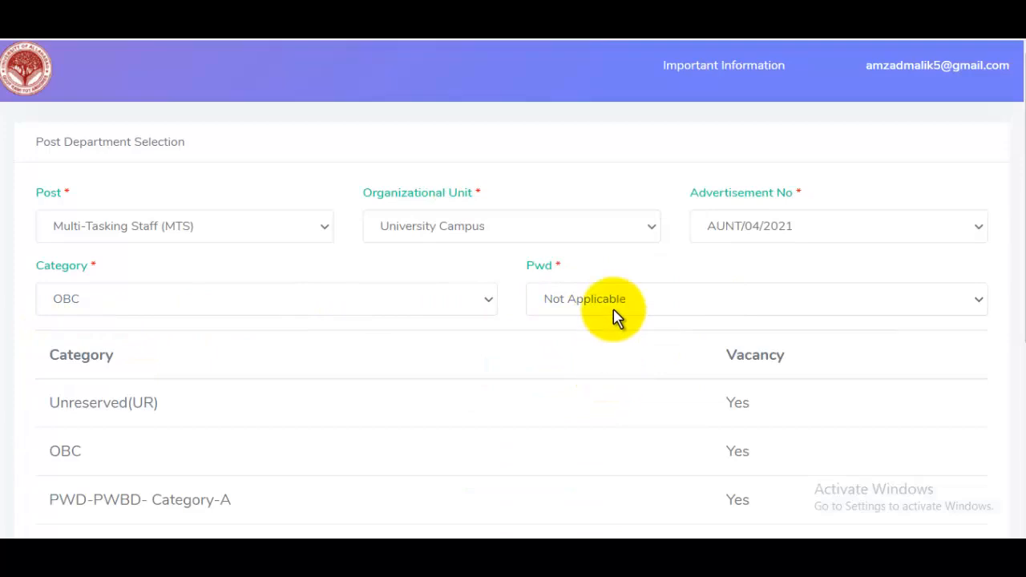
pyautogui.scroll(-1, 616, 316)
pyautogui.scroll(-3, 508, 332)
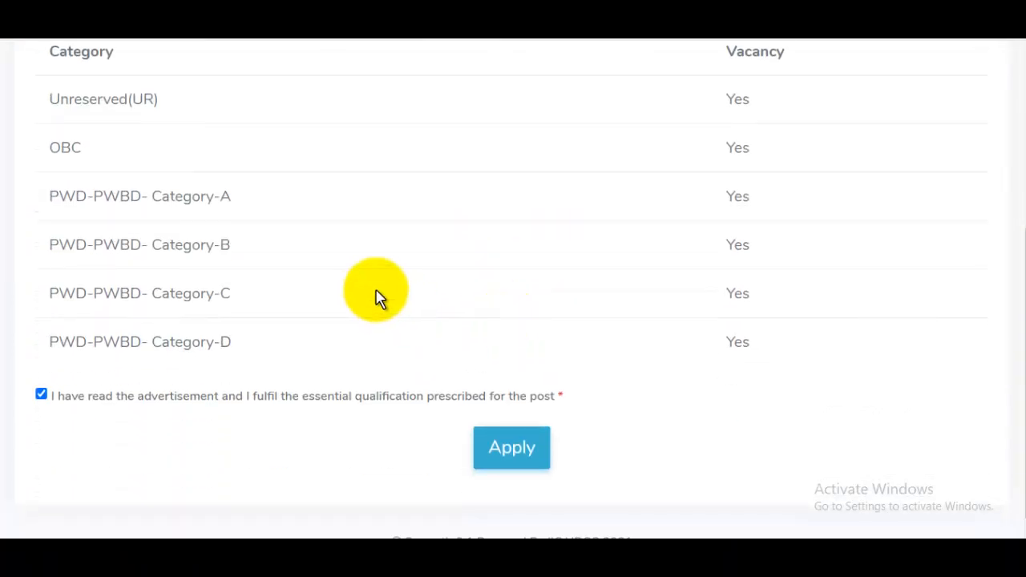
pyautogui.scroll(1, 739, 229)
pyautogui.scroll(-1, 740, 230)
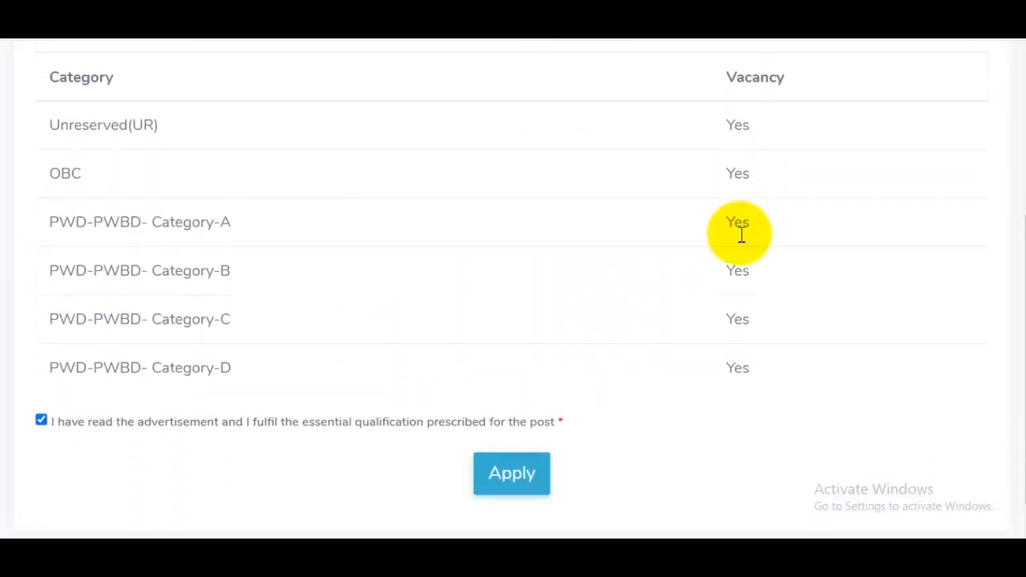
# Step: Apply for the selected post and enter the applicant's first and last name with the salutation Mr
pyautogui.click(519, 456)
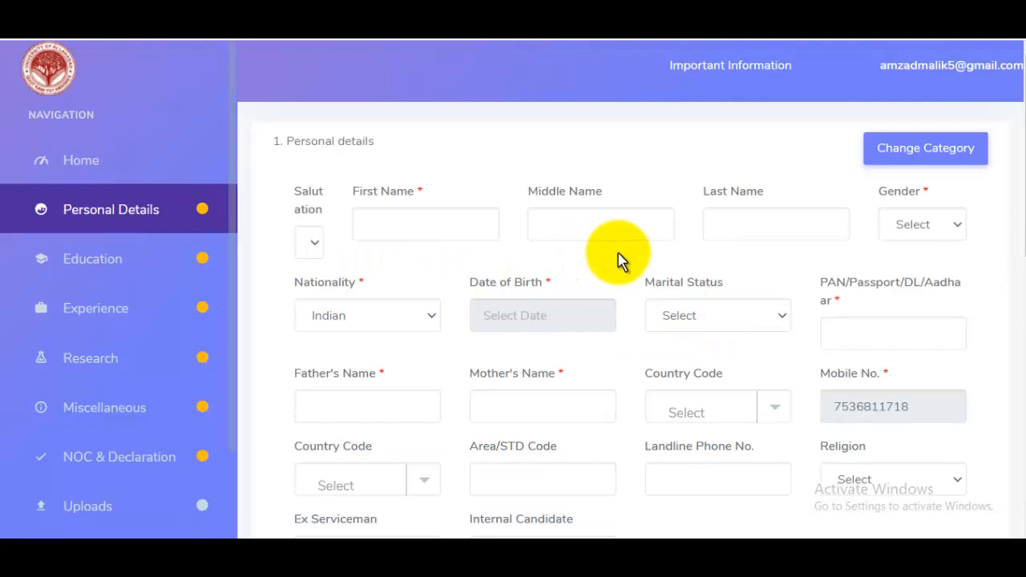
pyautogui.click(403, 232)
pyautogui.click(316, 247)
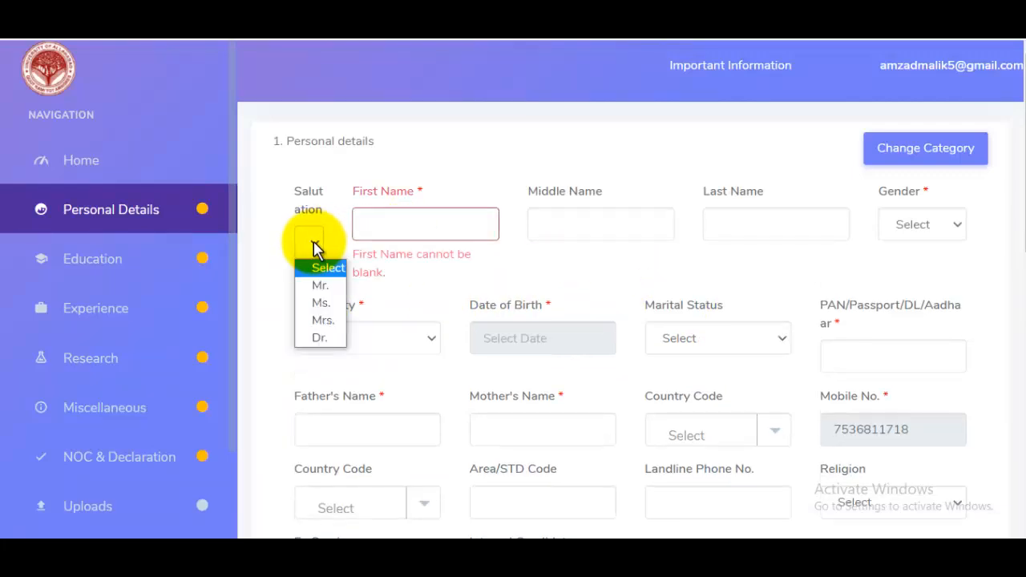
pyautogui.click(321, 285)
pyautogui.click(388, 230)
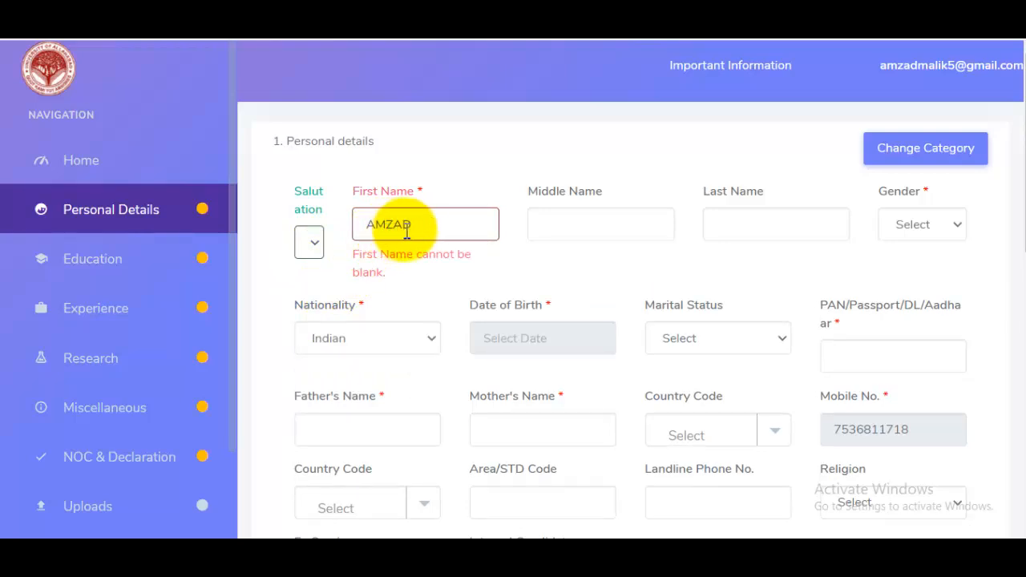
pyautogui.click(562, 231)
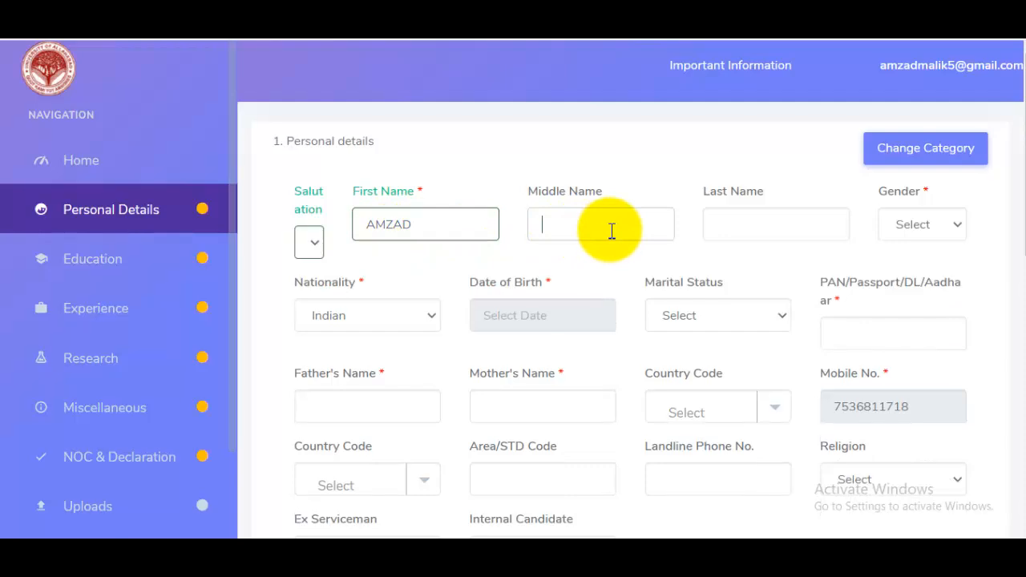
pyautogui.click(729, 227)
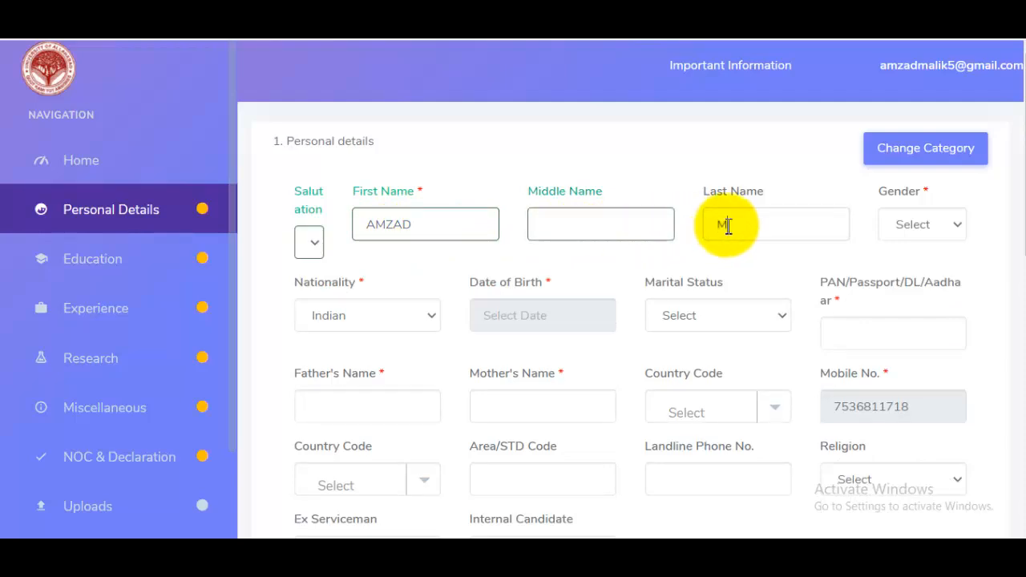
# Step: Set the applicant's gender to Male and keep the nationality as Indian
pyautogui.click(930, 227)
pyautogui.click(911, 265)
pyautogui.click(378, 320)
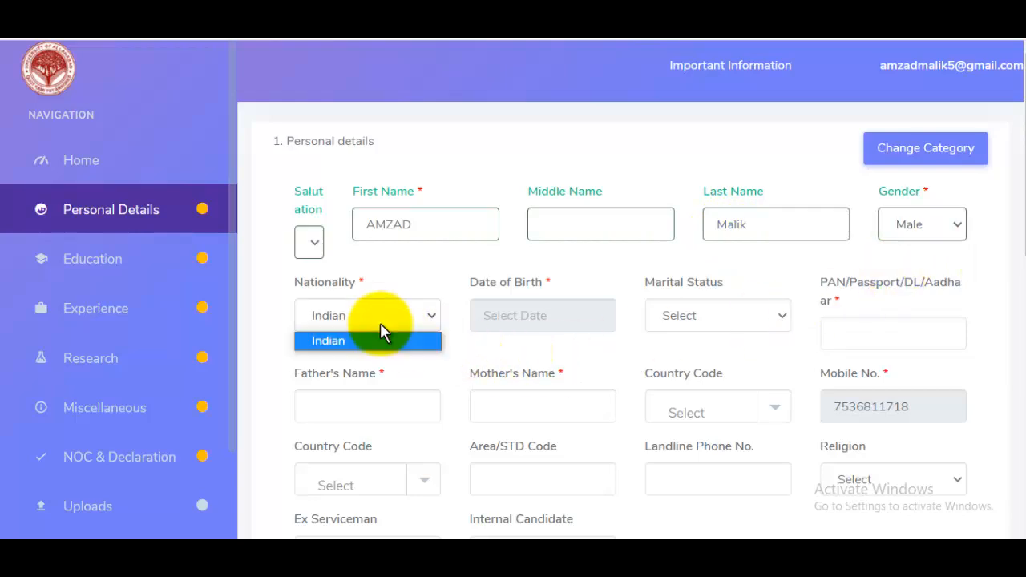
pyautogui.click(531, 314)
# Step: Enter the applicant's date of birth from the calendar
pyautogui.click(531, 314)
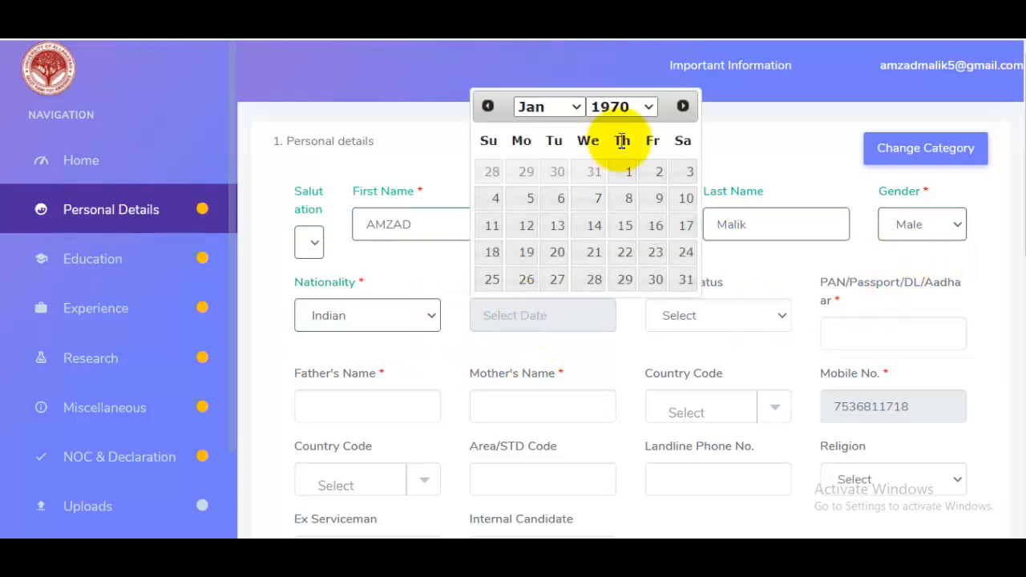
pyautogui.click(633, 106)
pyautogui.moveTo(653, 195); pyautogui.dragTo(660, 369)
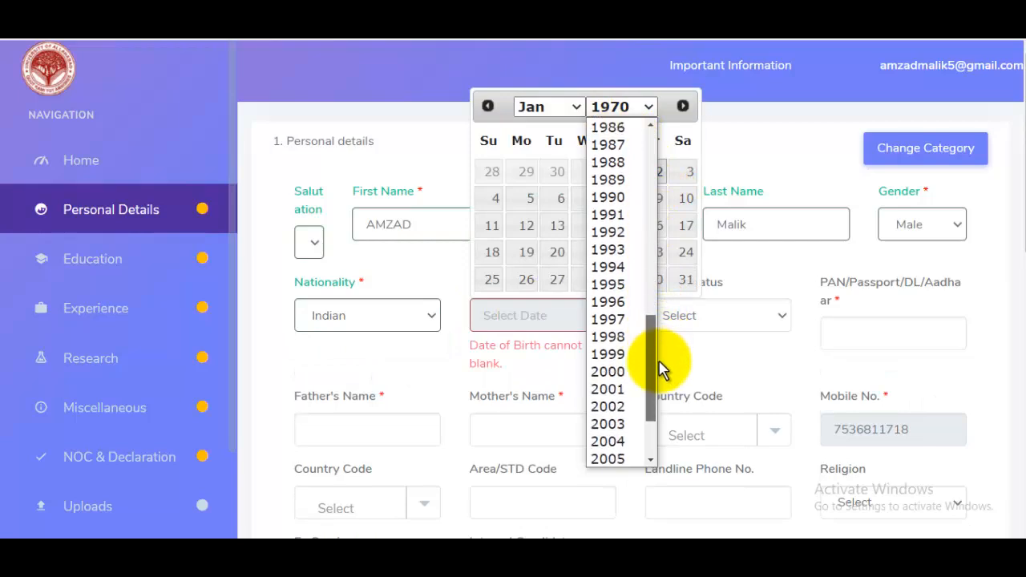
pyautogui.click(624, 320)
pyautogui.click(561, 111)
pyautogui.click(543, 194)
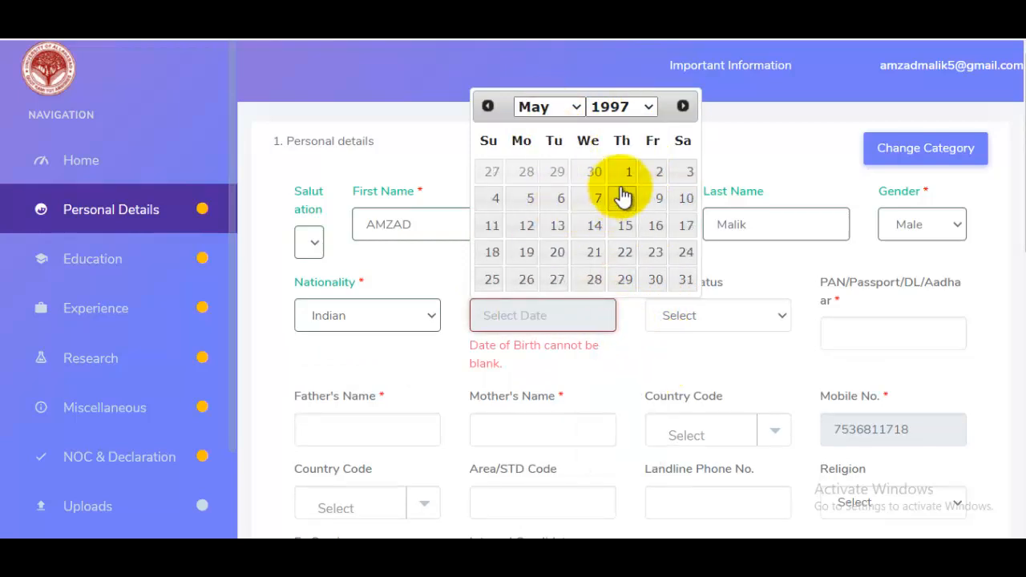
pyautogui.click(658, 173)
# Step: Set the marital status to Single and enter the applicant's PAN/Passport/DL/Aadhaar number
pyautogui.click(710, 324)
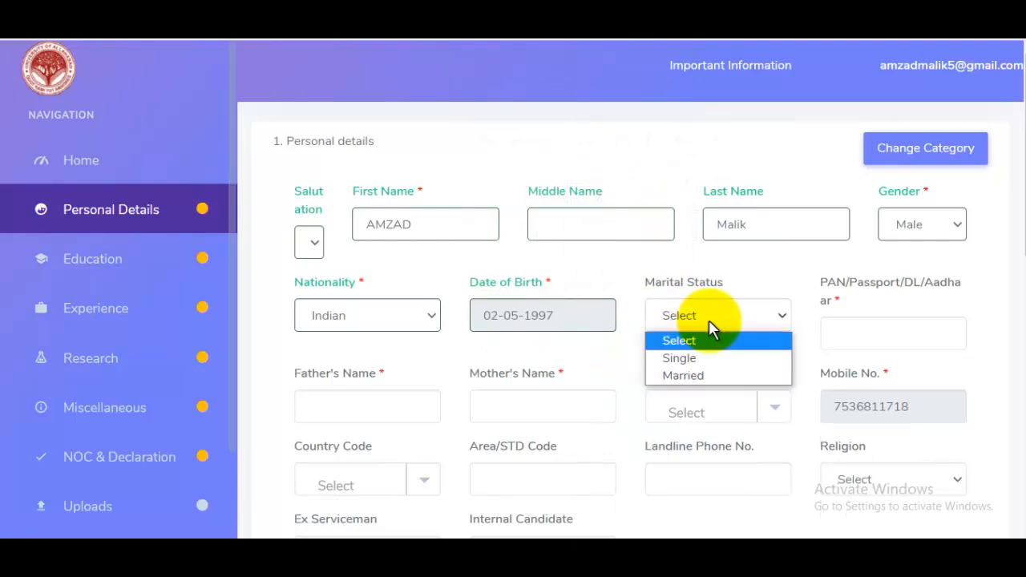
pyautogui.click(691, 362)
pyautogui.click(873, 336)
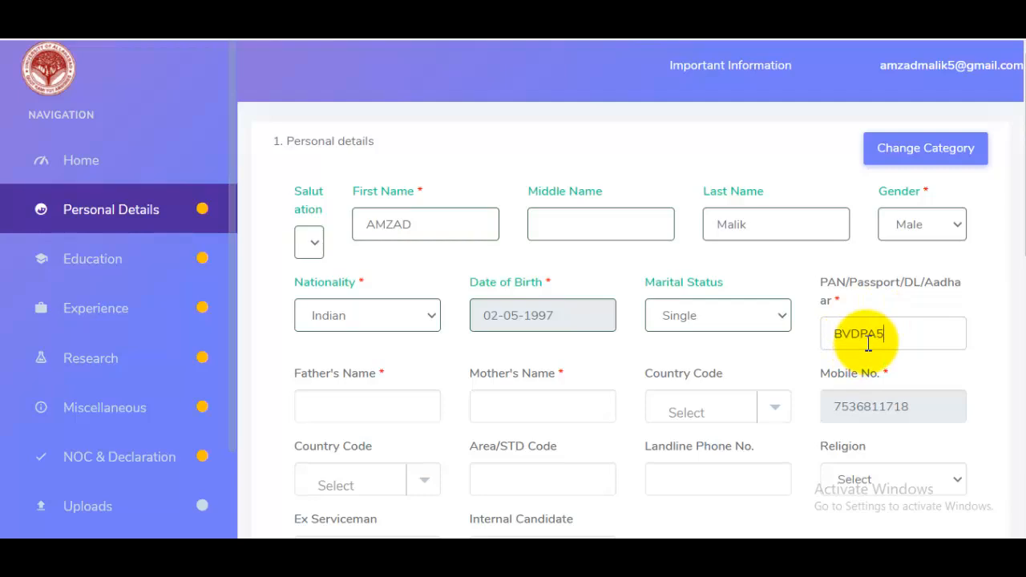
# Step: Enter the father's name with its capitalisation corrected and fill in the mother's name
pyautogui.scroll(-1, 862, 343)
pyautogui.click(375, 331)
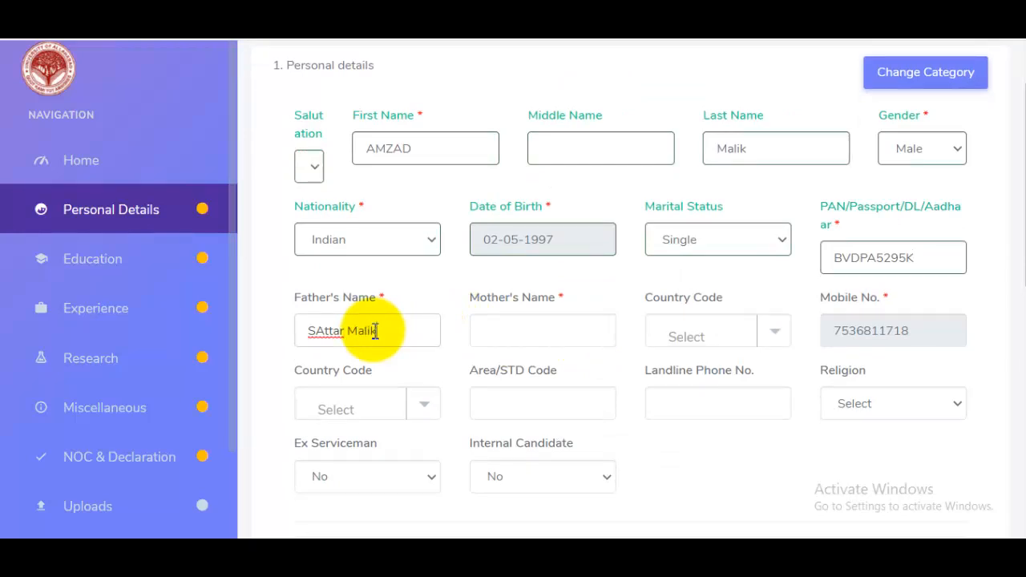
pyautogui.click(314, 332)
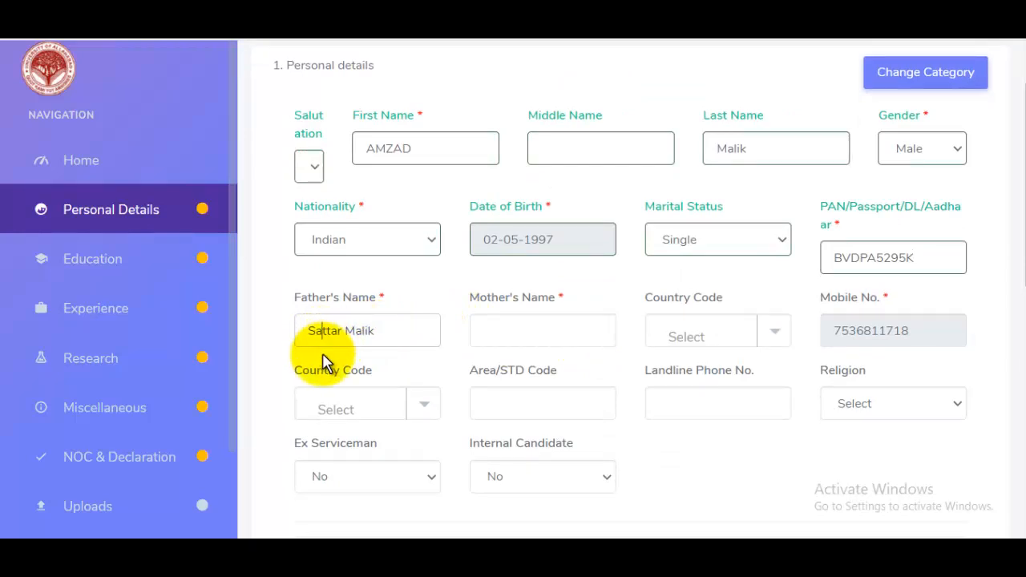
pyautogui.write('a')
pyautogui.click(577, 320)
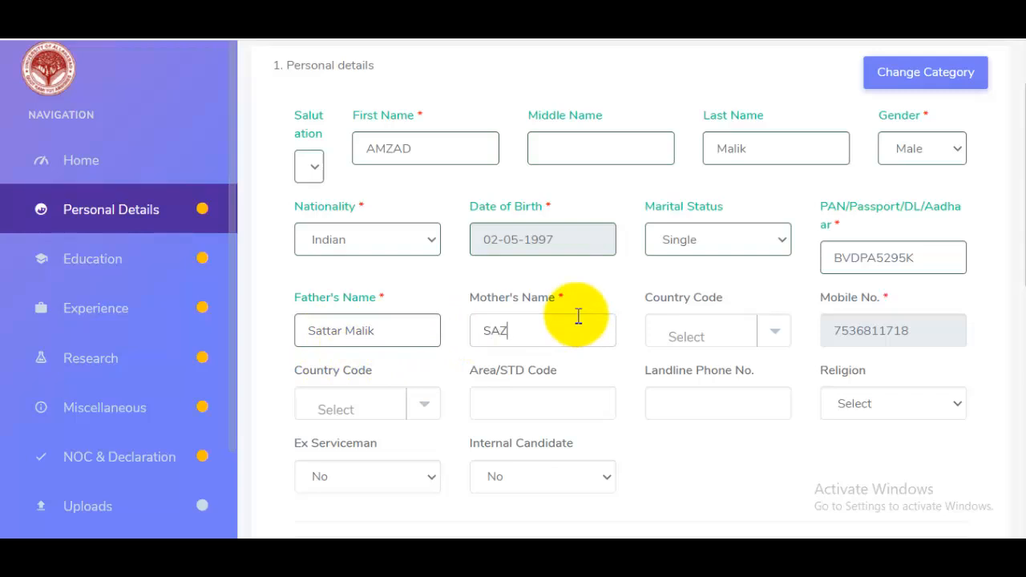
pyautogui.click(738, 345)
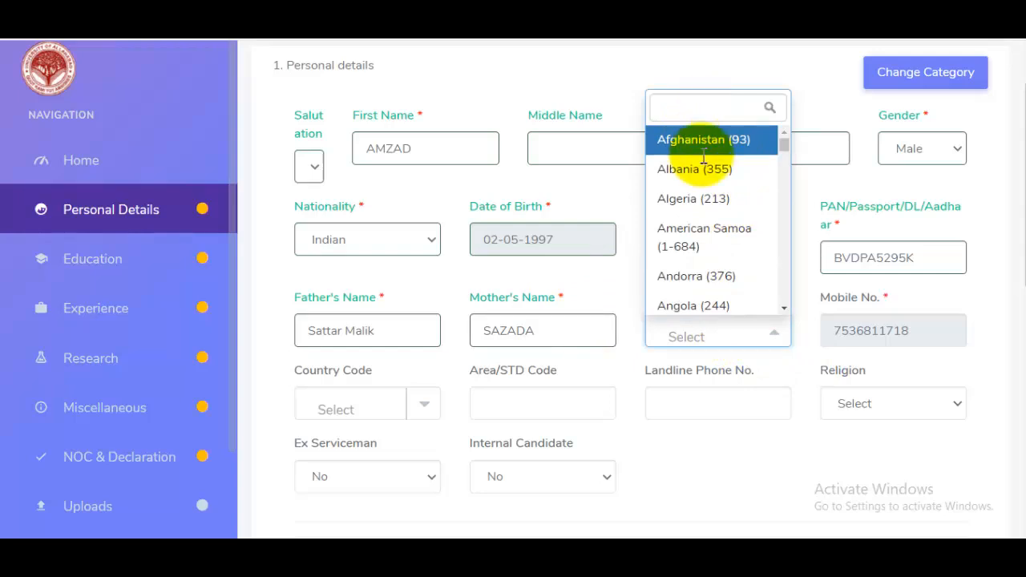
pyautogui.moveTo(783, 145); pyautogui.dragTo(778, 298)
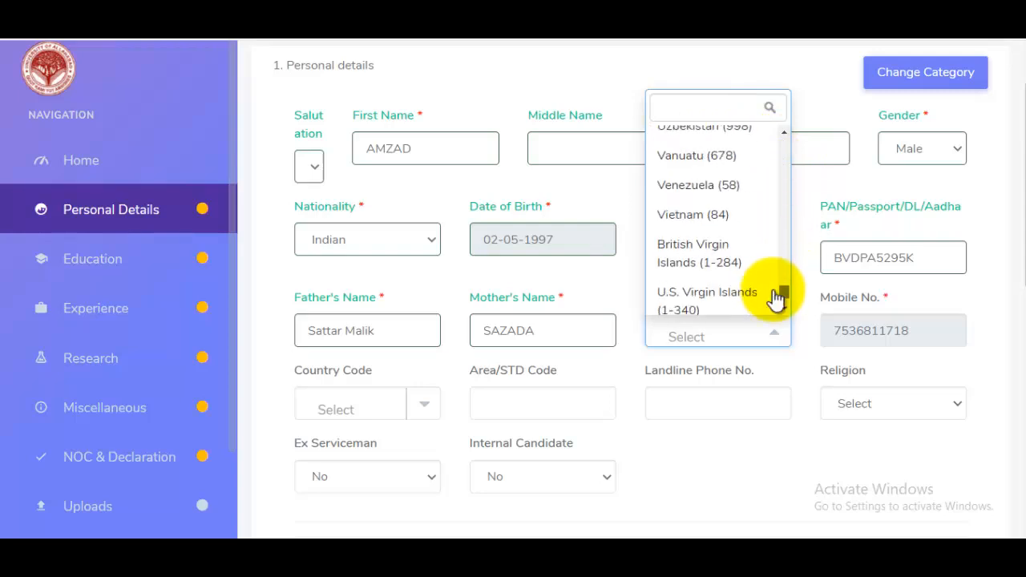
pyautogui.click(969, 290)
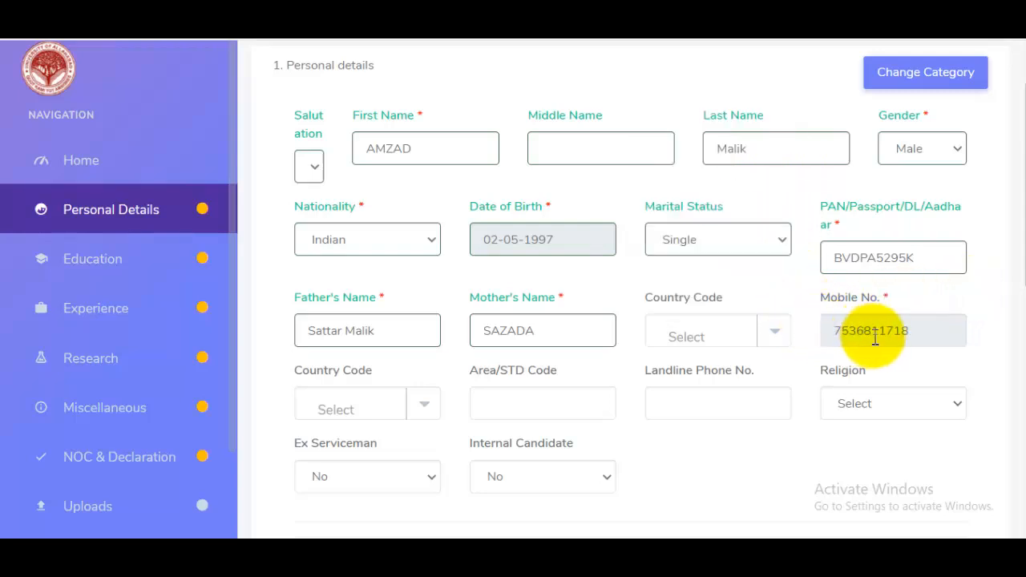
# Step: Set the landline country code to India (91), leaving the area code and landline number blank
pyautogui.click(393, 411)
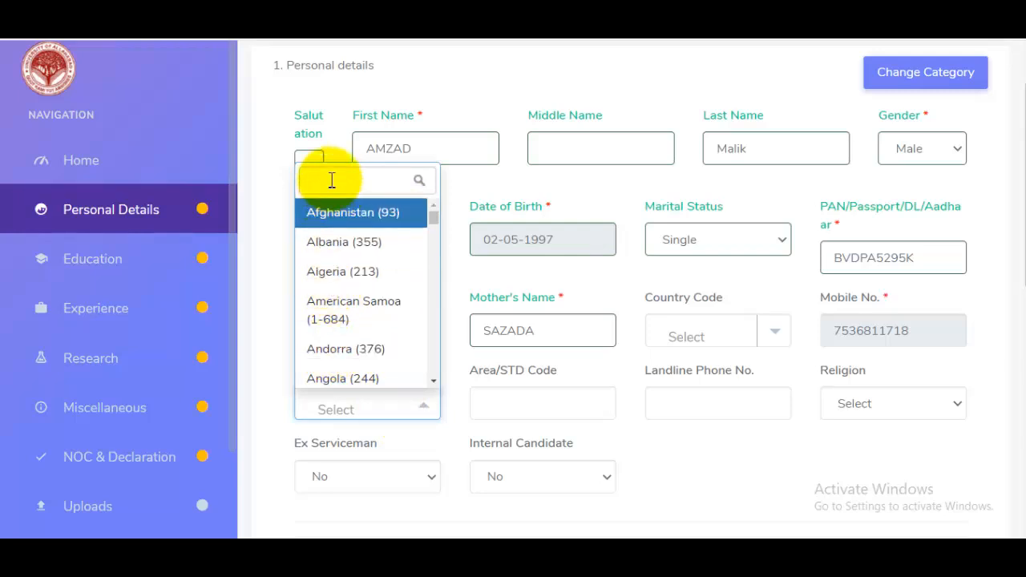
pyautogui.write('indi')
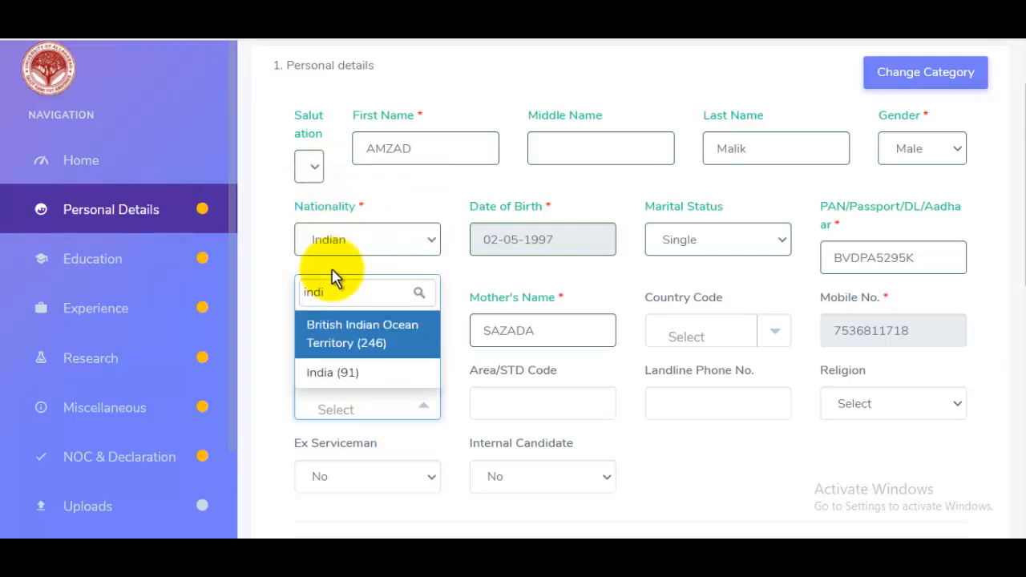
pyautogui.click(348, 373)
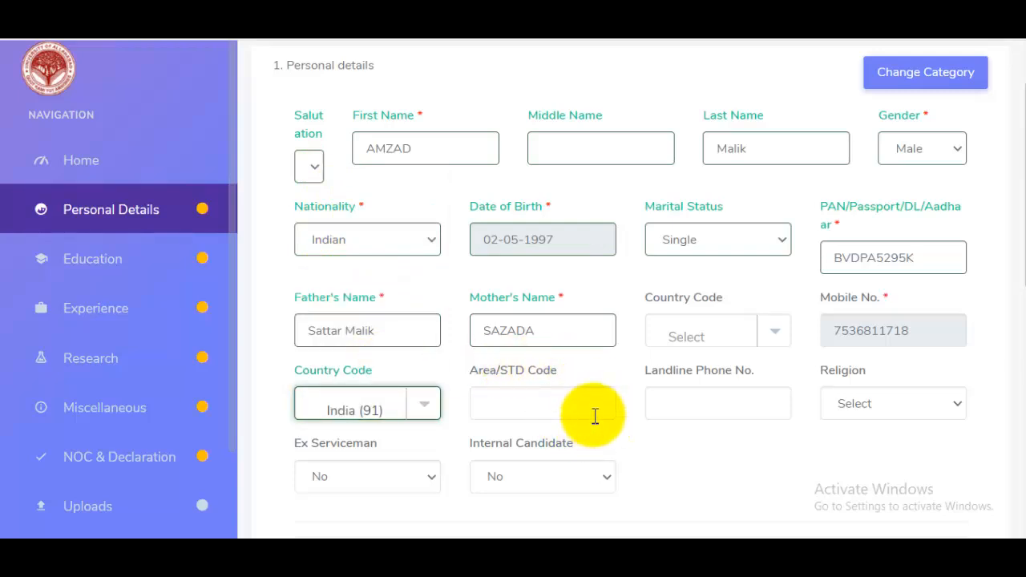
pyautogui.click(554, 404)
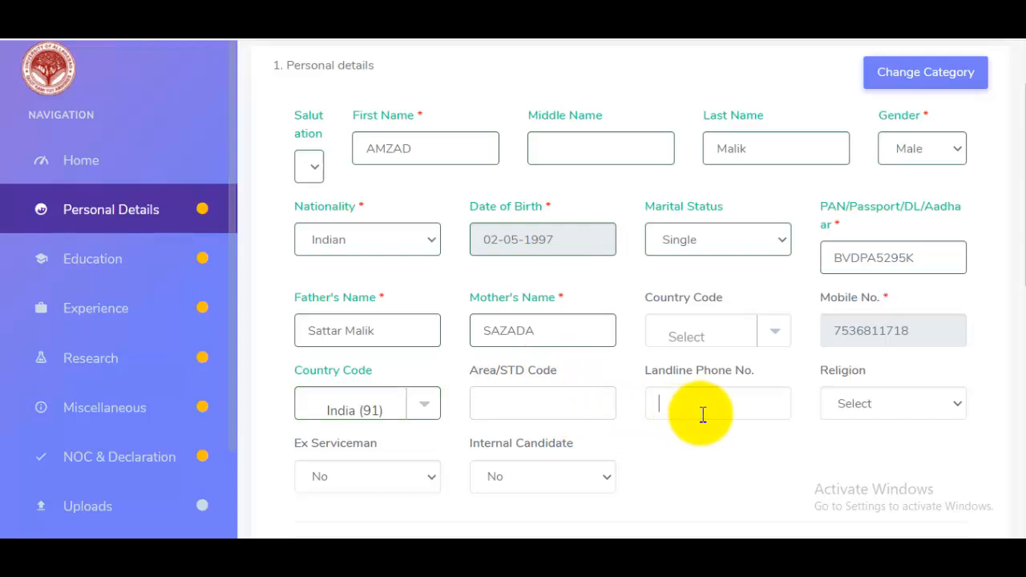
# Step: Set the religion to Muslim and both the ex-serviceman and internal candidate options to No
pyautogui.click(880, 420)
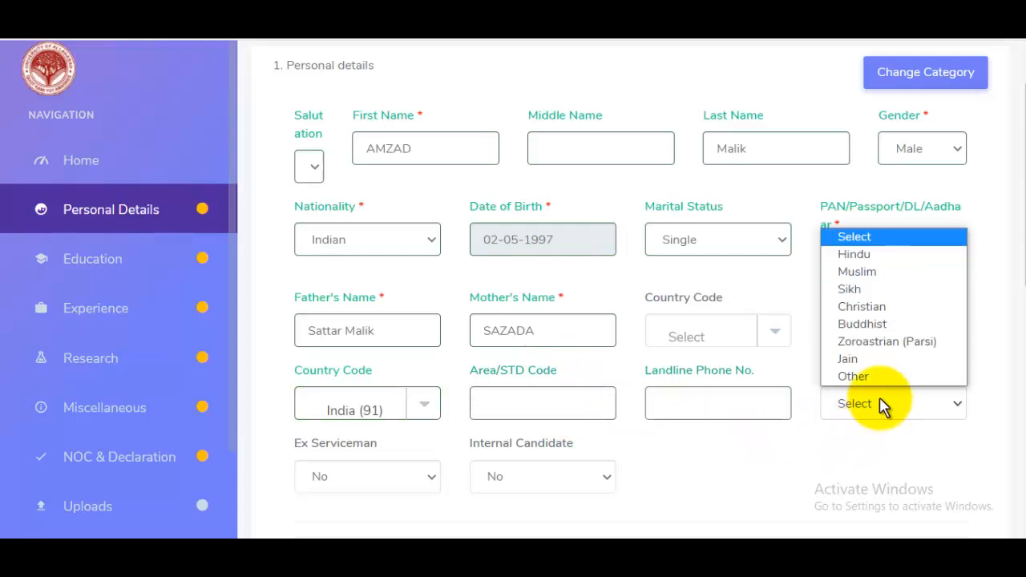
pyautogui.click(865, 271)
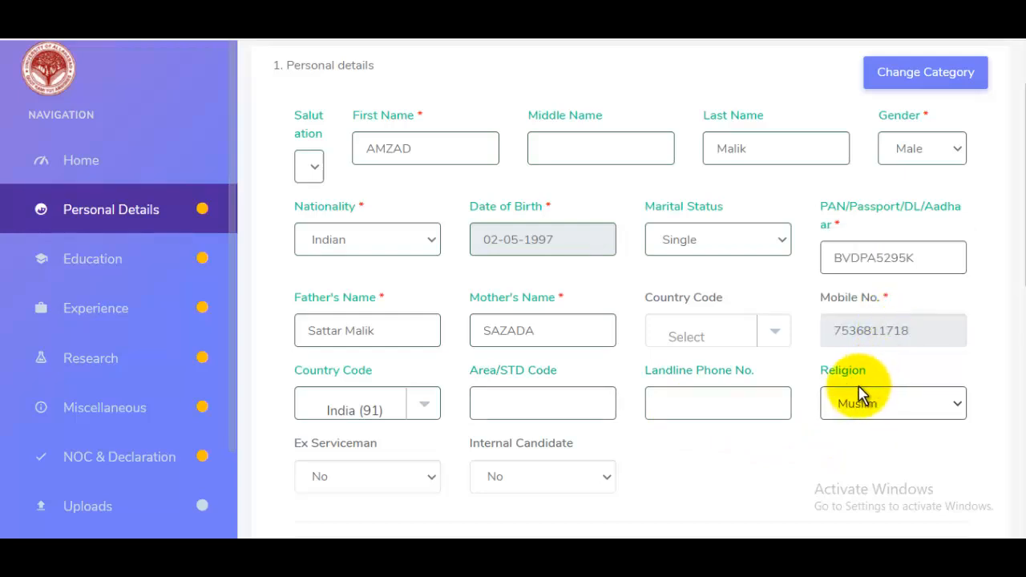
pyautogui.click(391, 483)
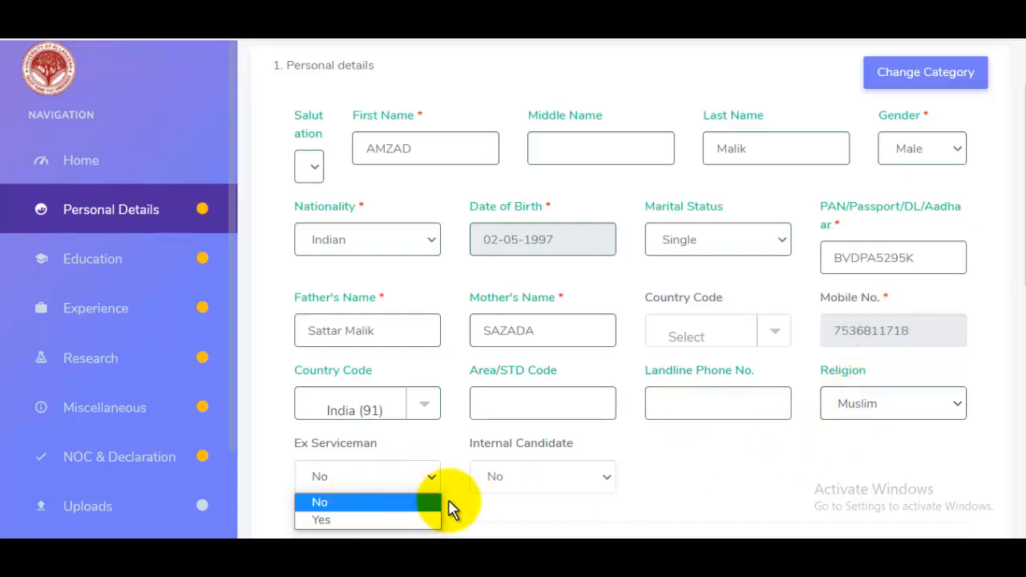
pyautogui.click(540, 479)
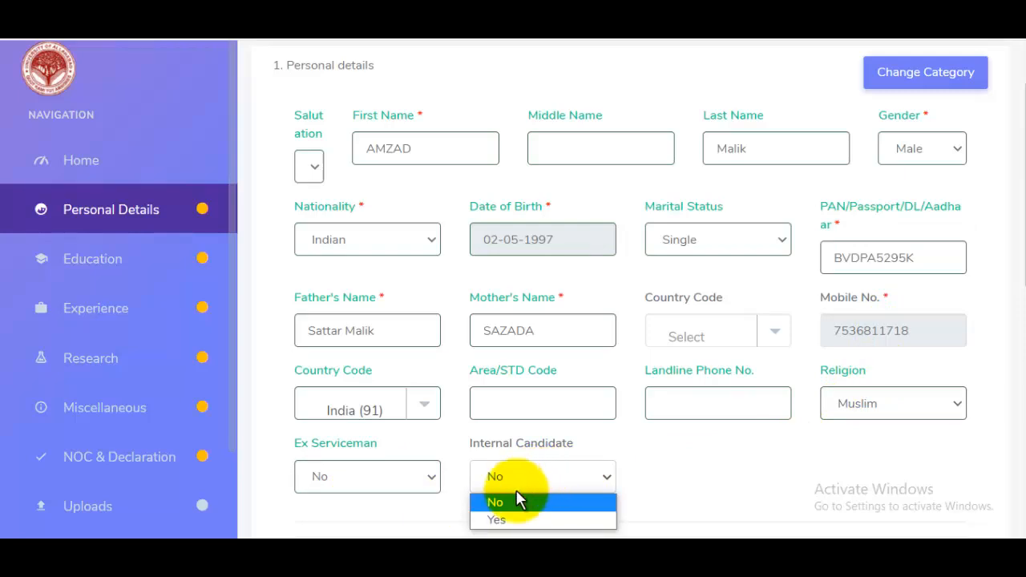
pyautogui.click(510, 503)
# Step: Check the address lines, state, city and postal code entered in the address for correspondence
pyautogui.scroll(-6, 632, 485)
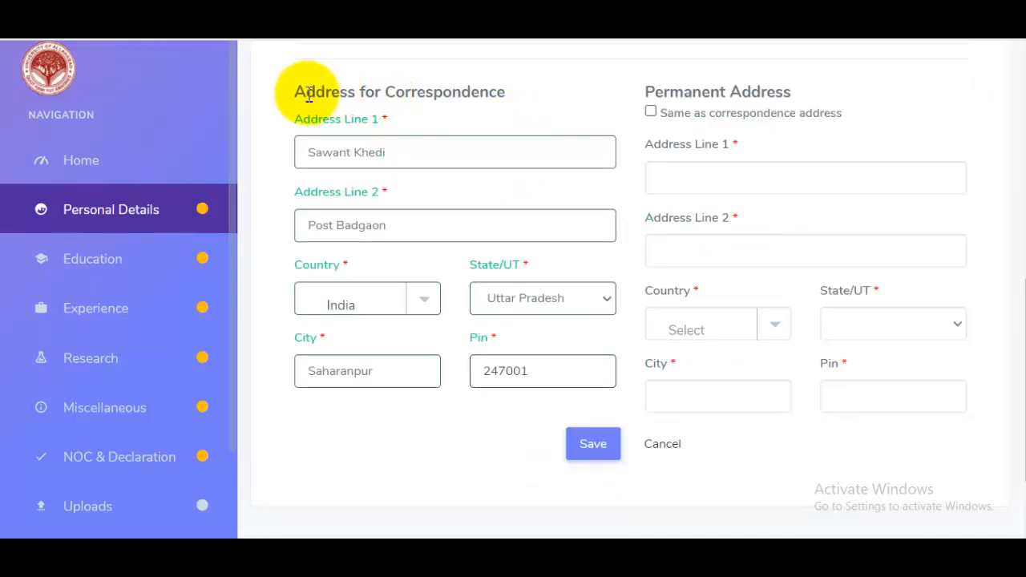
pyautogui.moveTo(309, 95); pyautogui.dragTo(494, 86)
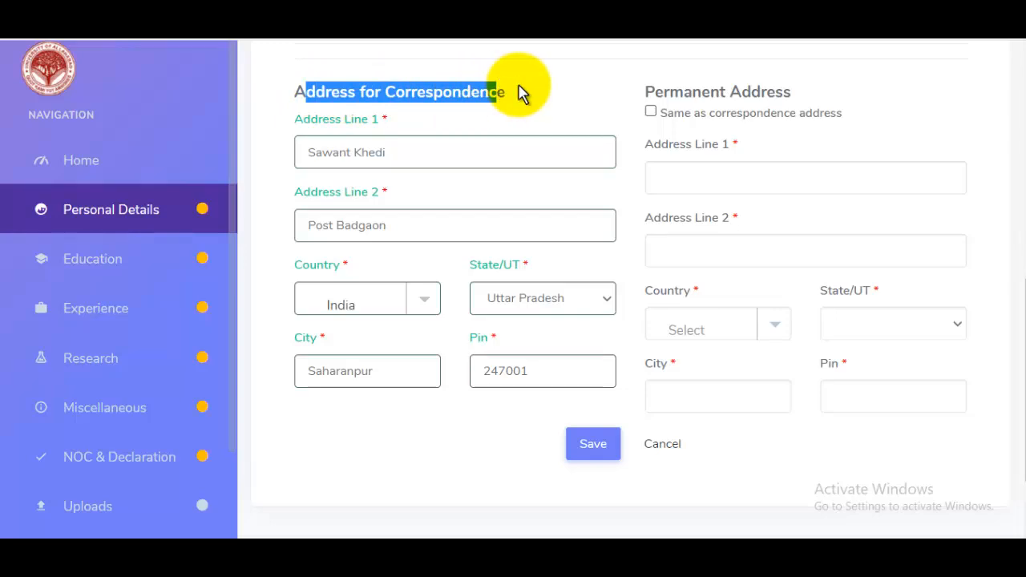
pyautogui.moveTo(665, 91); pyautogui.dragTo(765, 94)
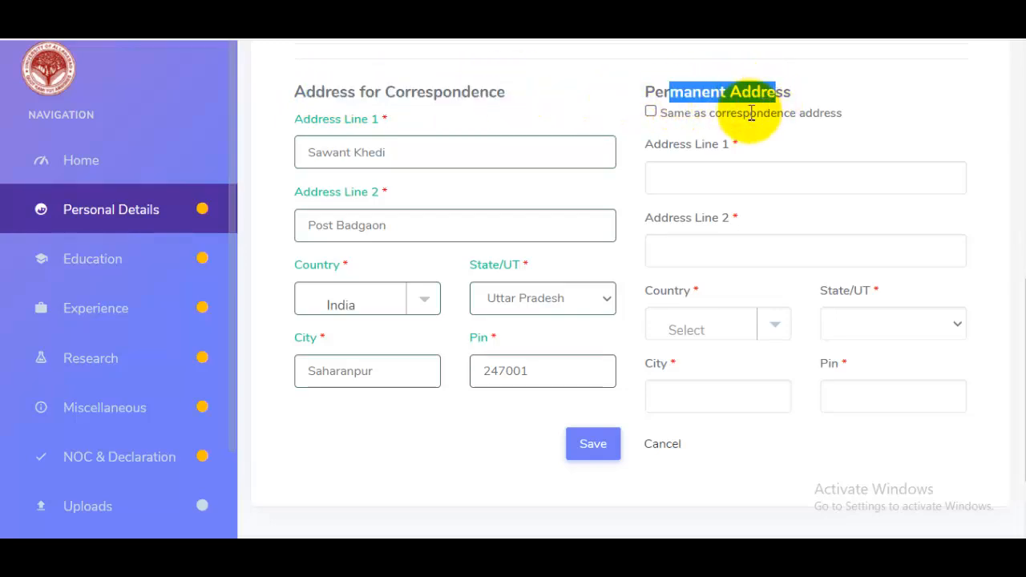
pyautogui.click(444, 154)
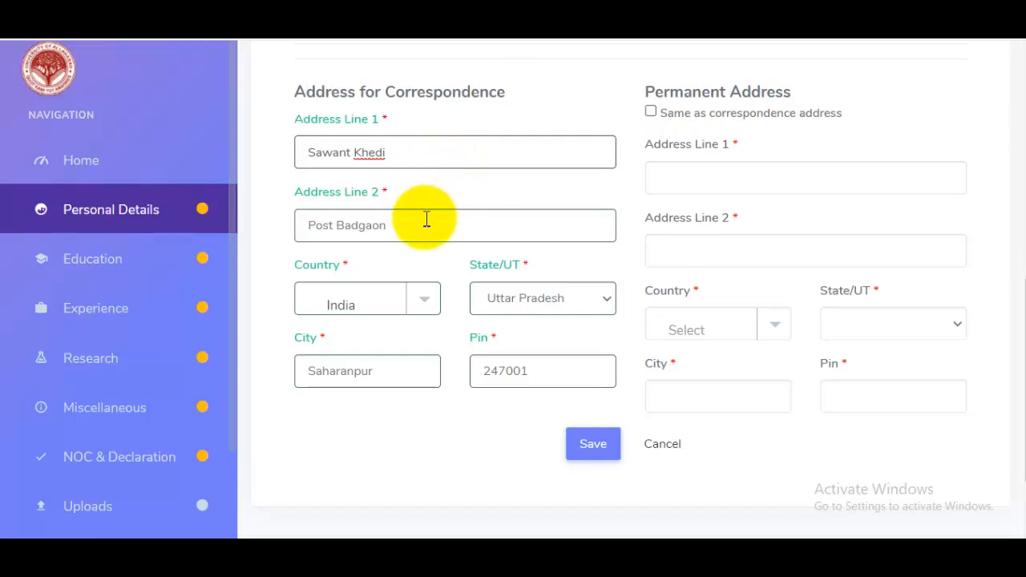
pyautogui.click(580, 319)
pyautogui.click(376, 370)
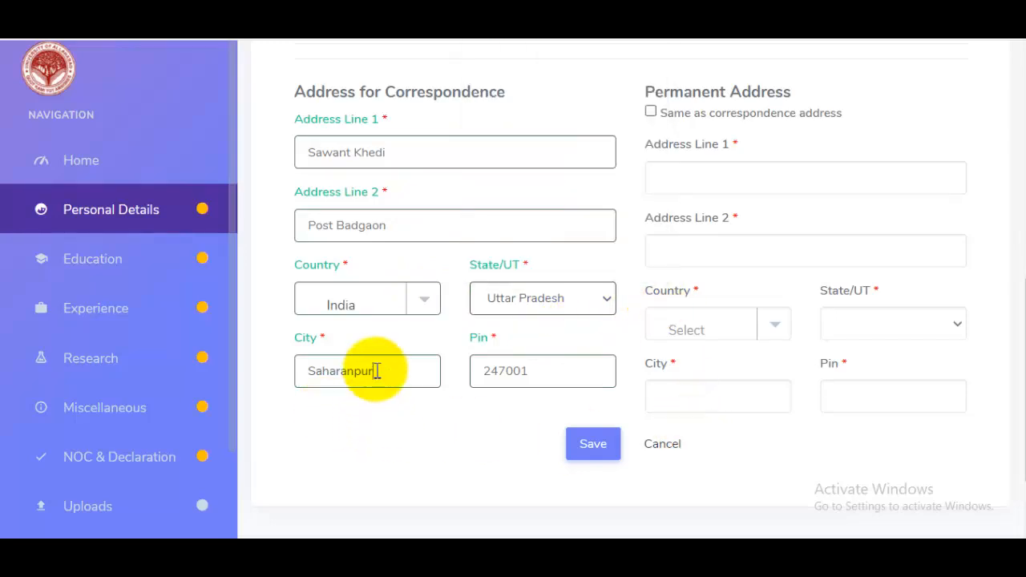
pyautogui.click(544, 369)
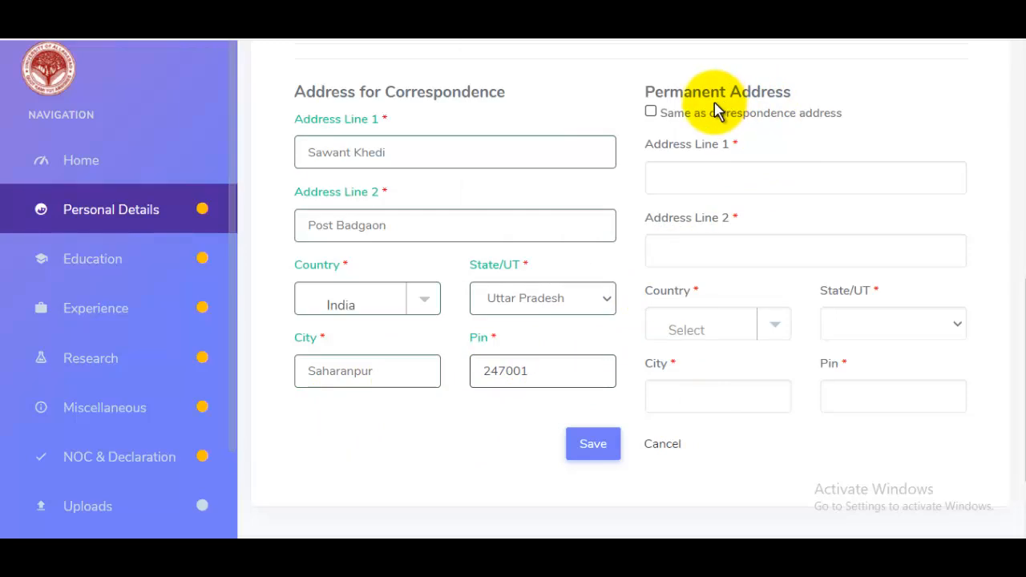
# Step: Use the correspondence address as the permanent address, save the personal details and proceed to the Education section
pyautogui.click(649, 112)
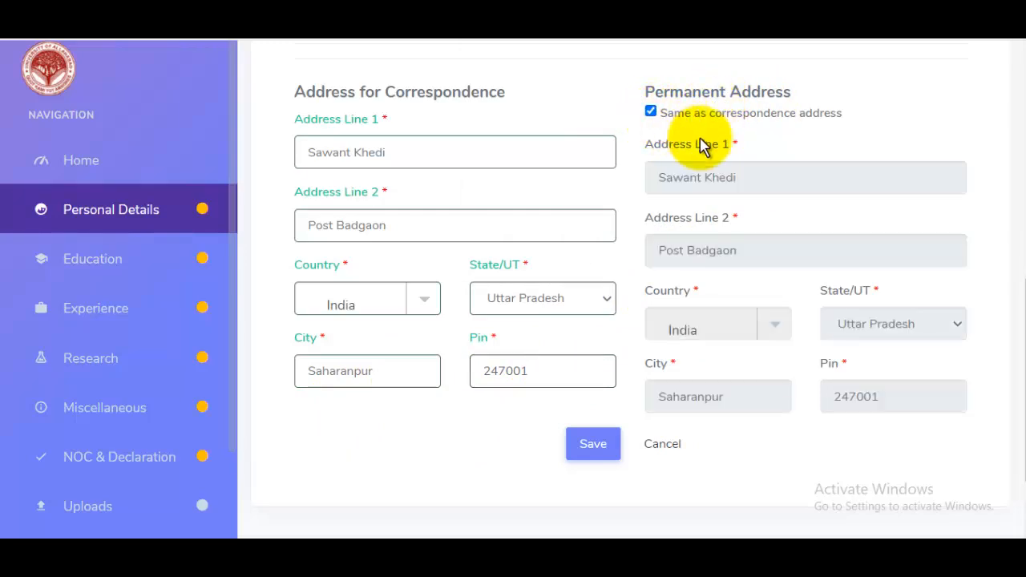
pyautogui.click(593, 445)
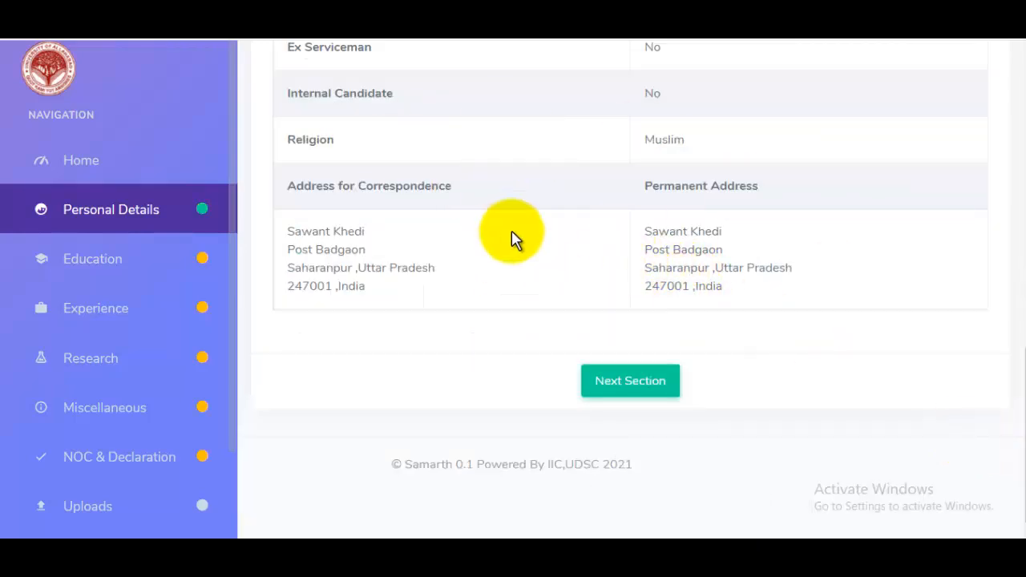
pyautogui.click(631, 383)
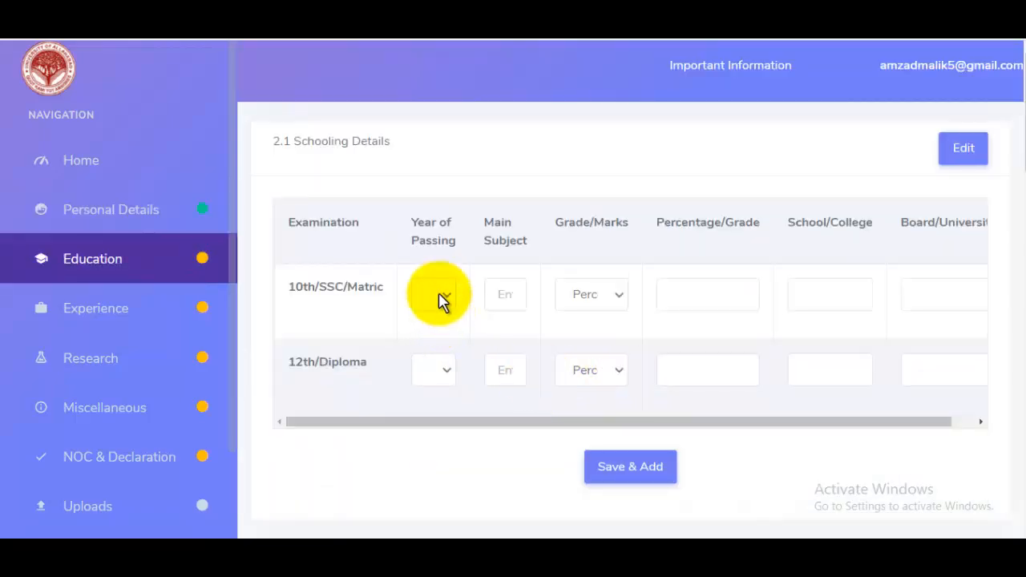
# Step: Fill in the 10th/SSC/Matric row with passing year 2013, main subjects, Percentage 96, school RCP Inter Collage and UP Board
pyautogui.click(440, 295)
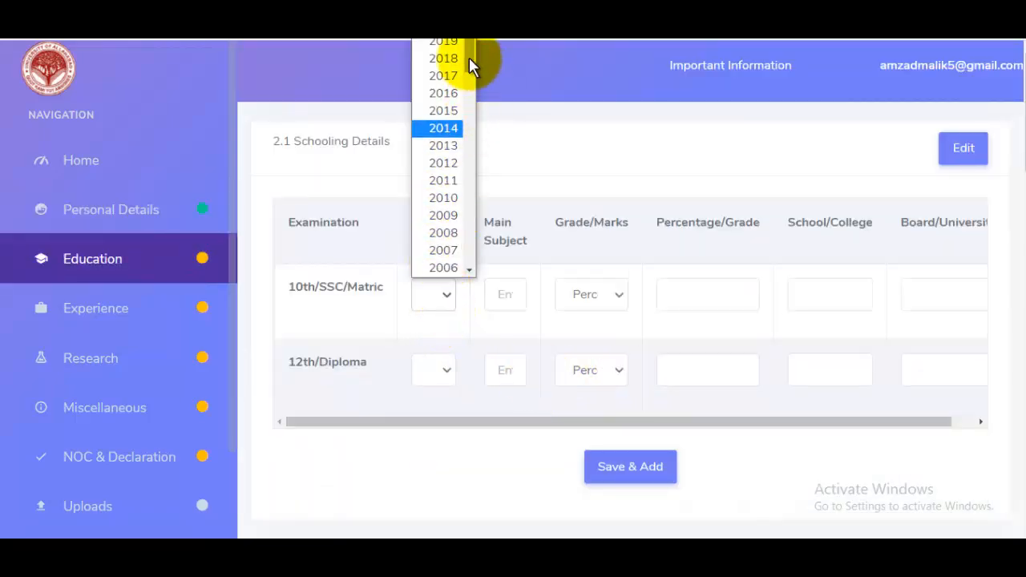
pyautogui.click(449, 146)
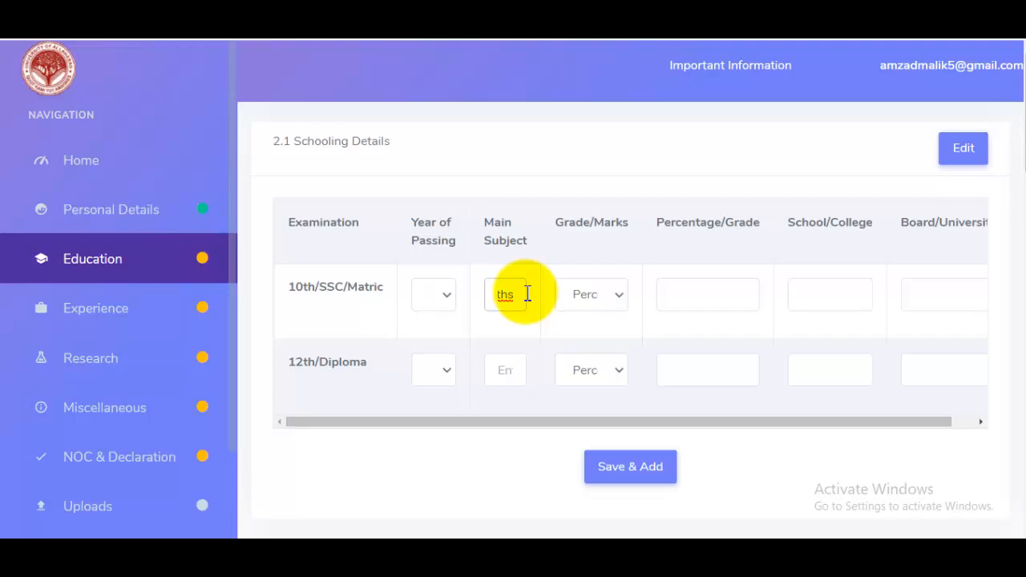
pyautogui.click(616, 299)
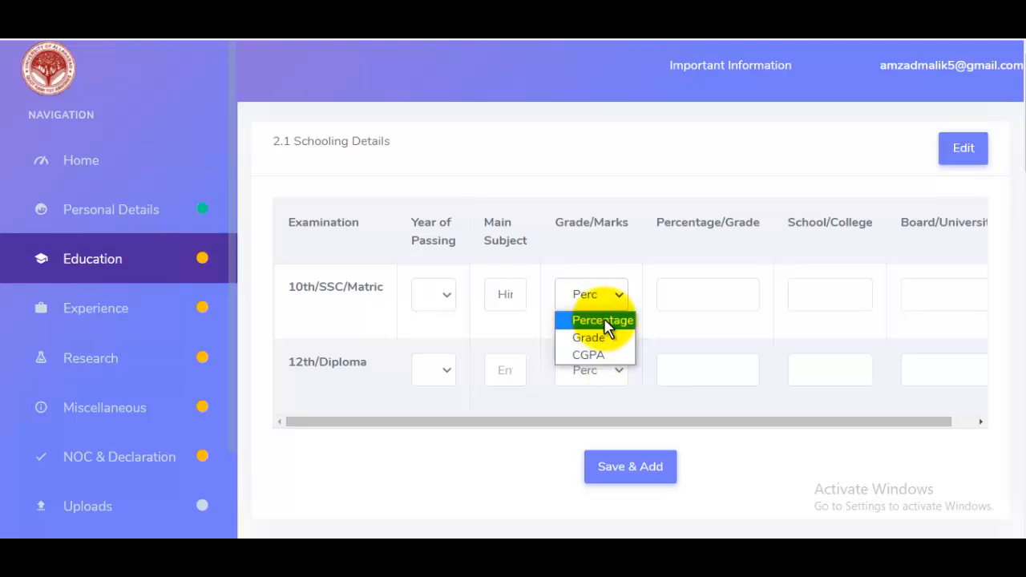
pyautogui.click(607, 321)
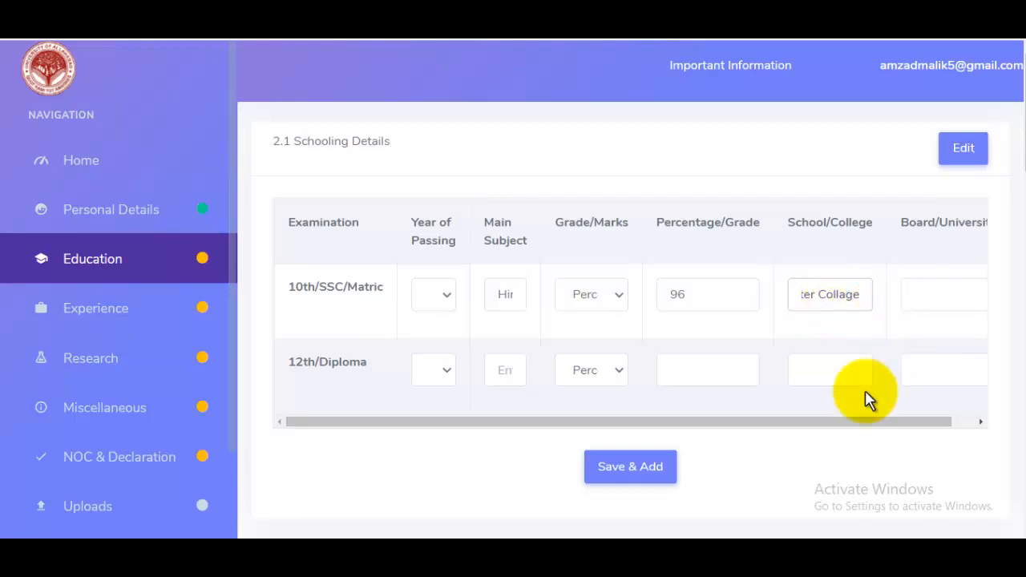
pyautogui.moveTo(922, 421); pyautogui.dragTo(959, 404)
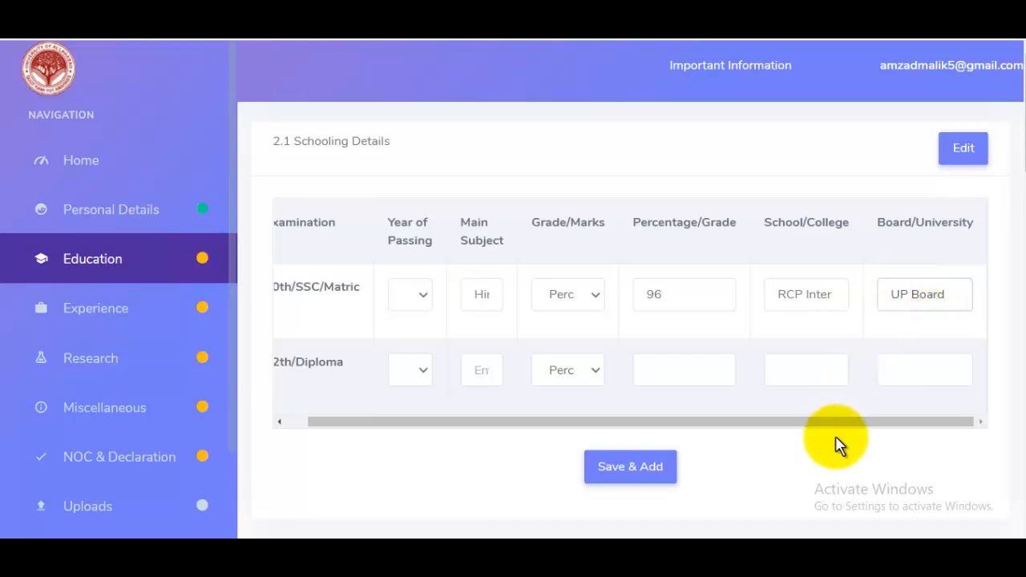
pyautogui.moveTo(847, 422); pyautogui.dragTo(739, 441)
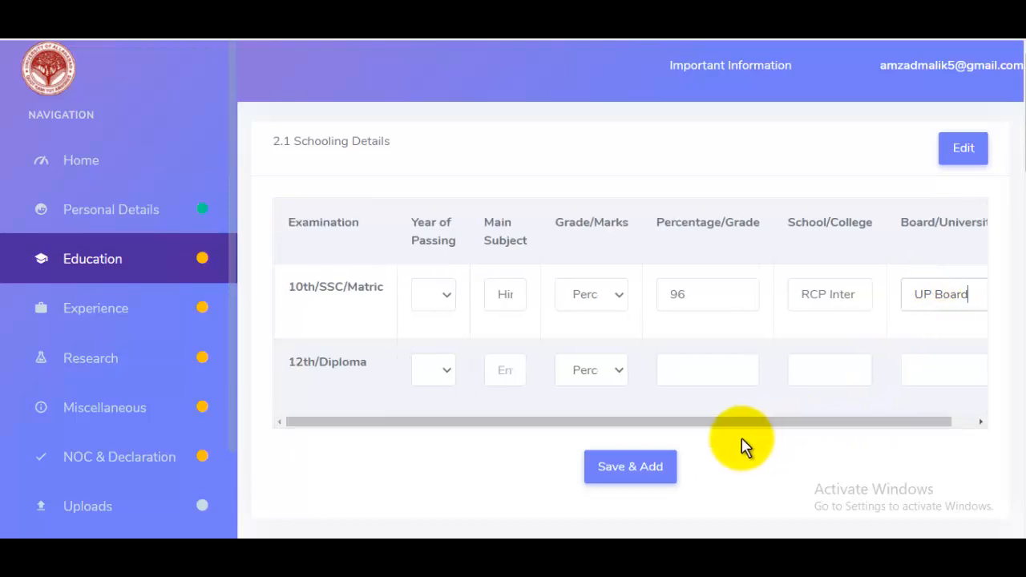
# Step: Examine the passing-year choices in the 12th/Diploma row and the columns of the Under-Graduation Details table
pyautogui.click(435, 373)
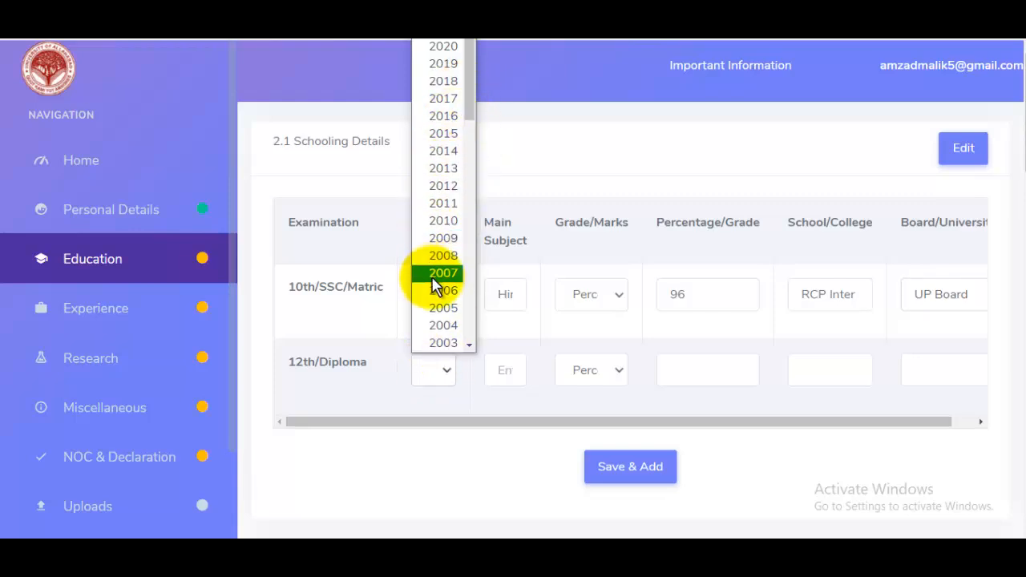
pyautogui.click(469, 437)
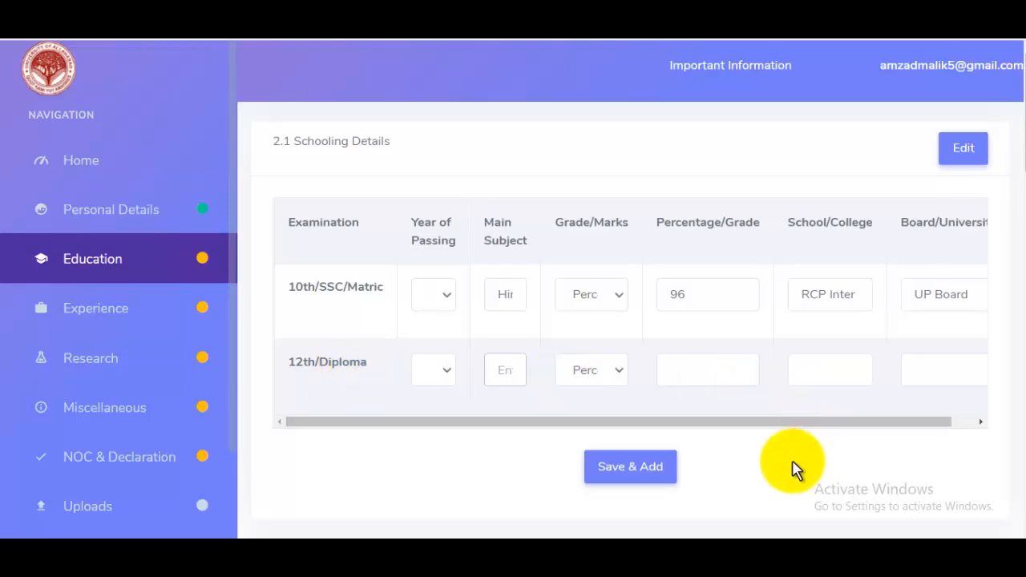
pyautogui.scroll(-2, 759, 480)
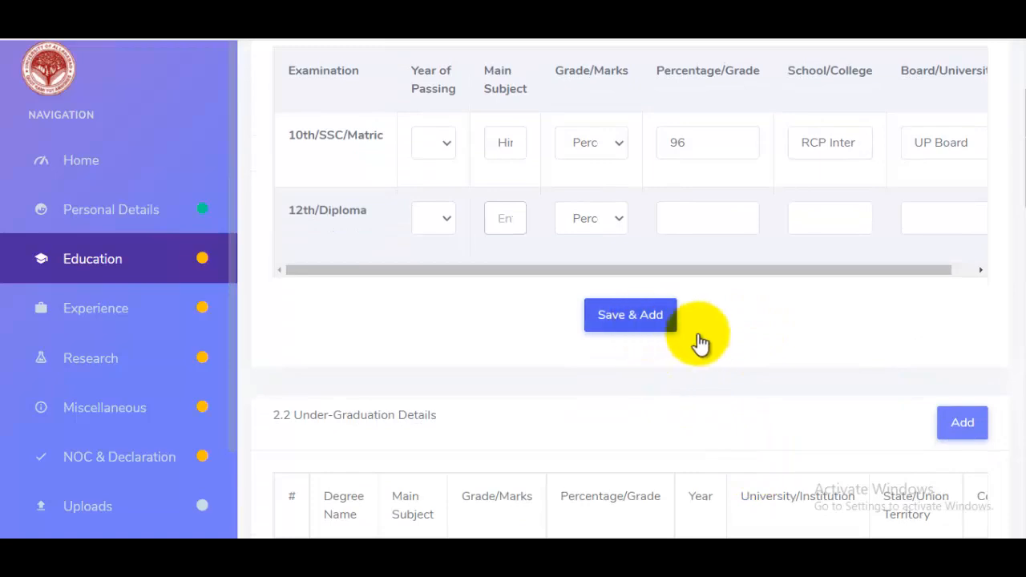
pyautogui.scroll(-3, 708, 349)
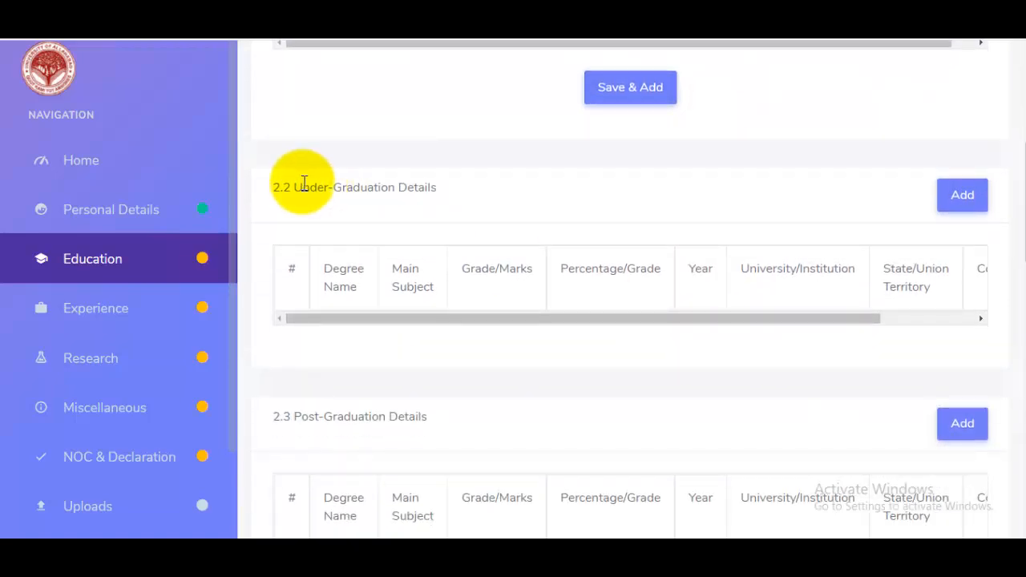
pyautogui.moveTo(303, 186); pyautogui.dragTo(568, 313)
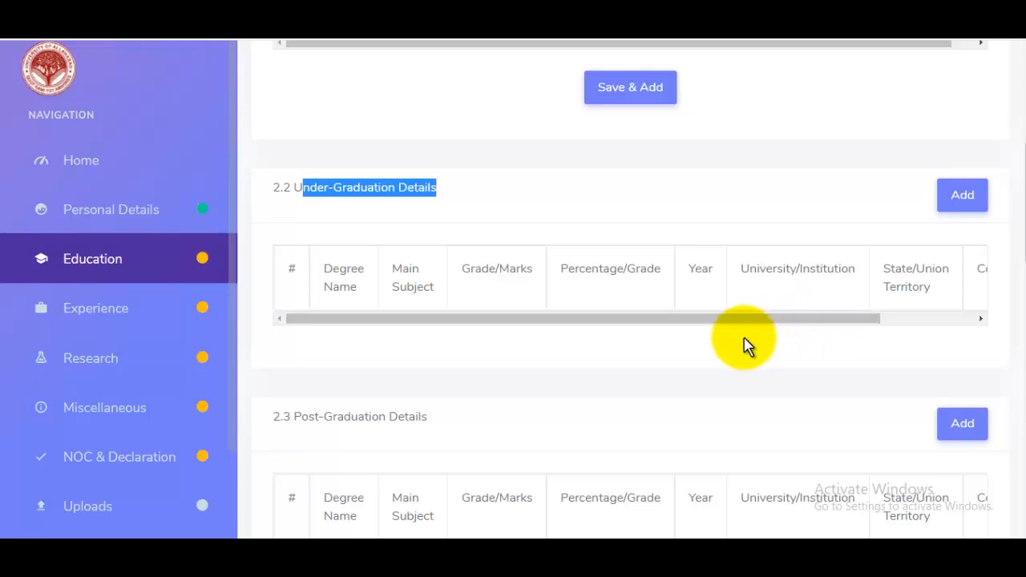
pyautogui.click(674, 365)
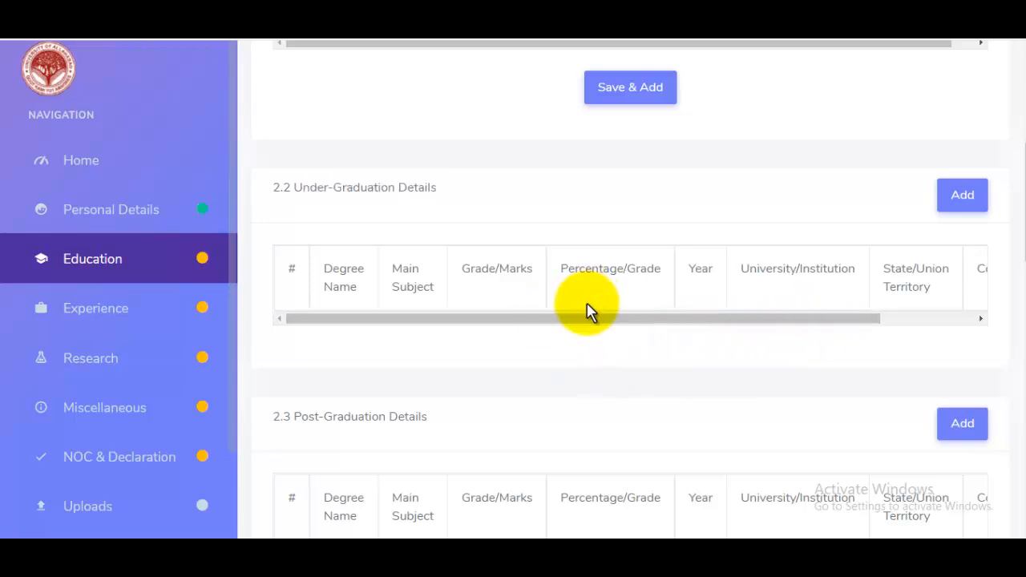
# Step: Look over the Post-Graduation and Other Qualifications tables, leave them empty and proceed to the Experience section
pyautogui.scroll(-2, 766, 267)
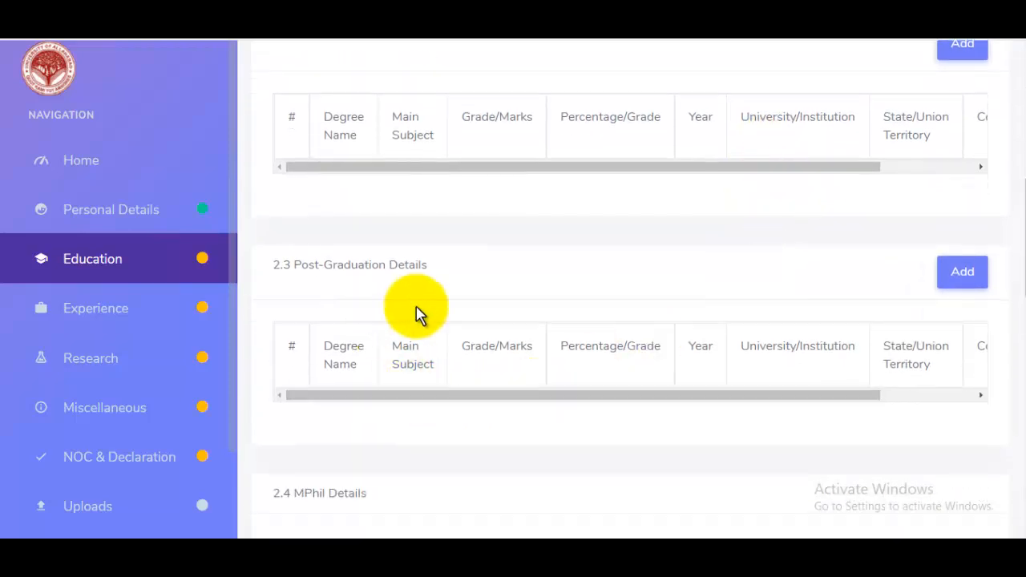
pyautogui.scroll(-1, 557, 381)
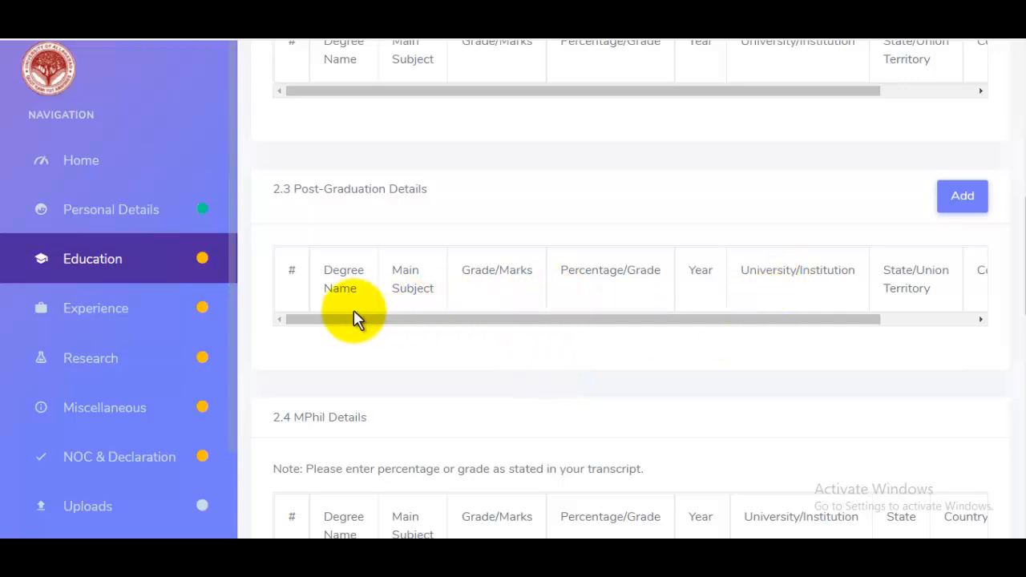
pyautogui.moveTo(529, 320); pyautogui.dragTo(741, 325)
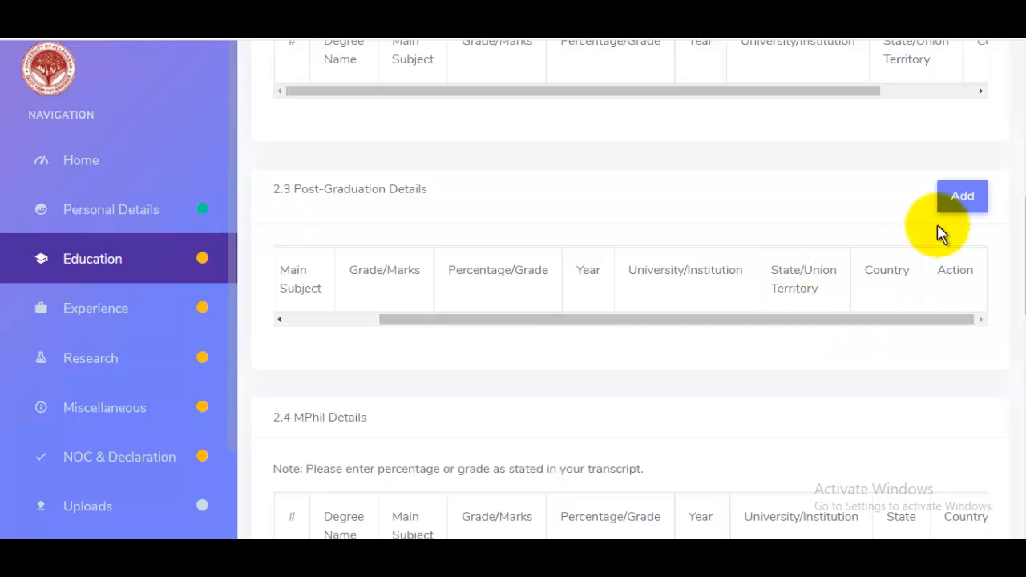
pyautogui.moveTo(1023, 240); pyautogui.dragTo(1022, 445)
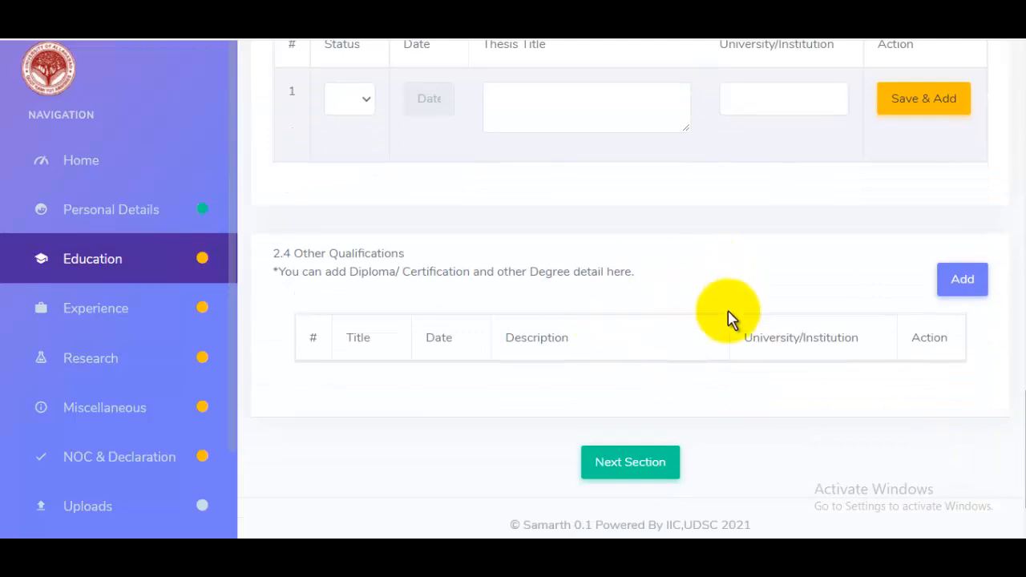
pyautogui.click(630, 462)
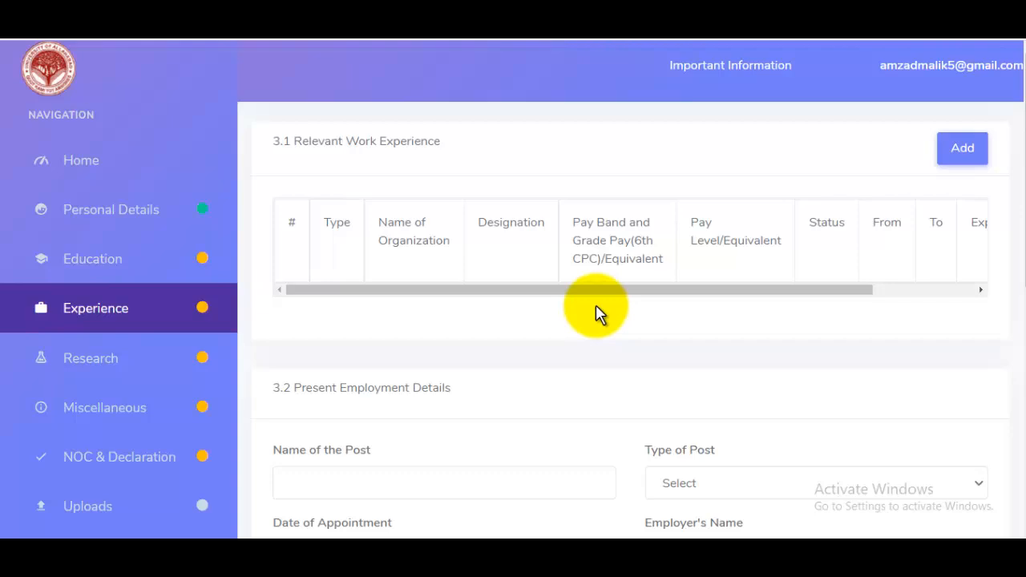
# Step: Examine the post name, post type, appointment date, employer and pay fields of Present Employment Details without filling them in
pyautogui.scroll(-2, 597, 313)
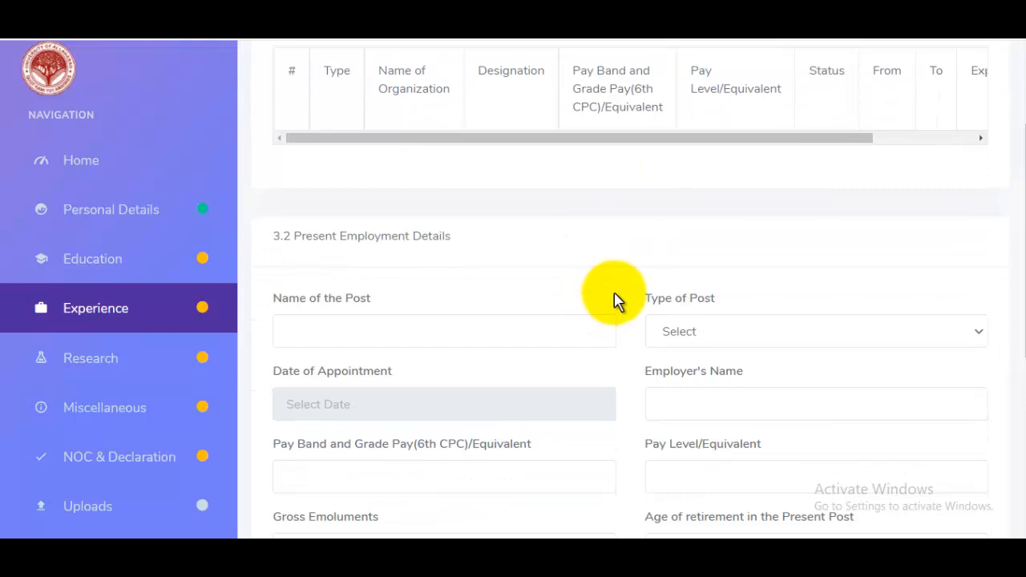
pyautogui.click(356, 341)
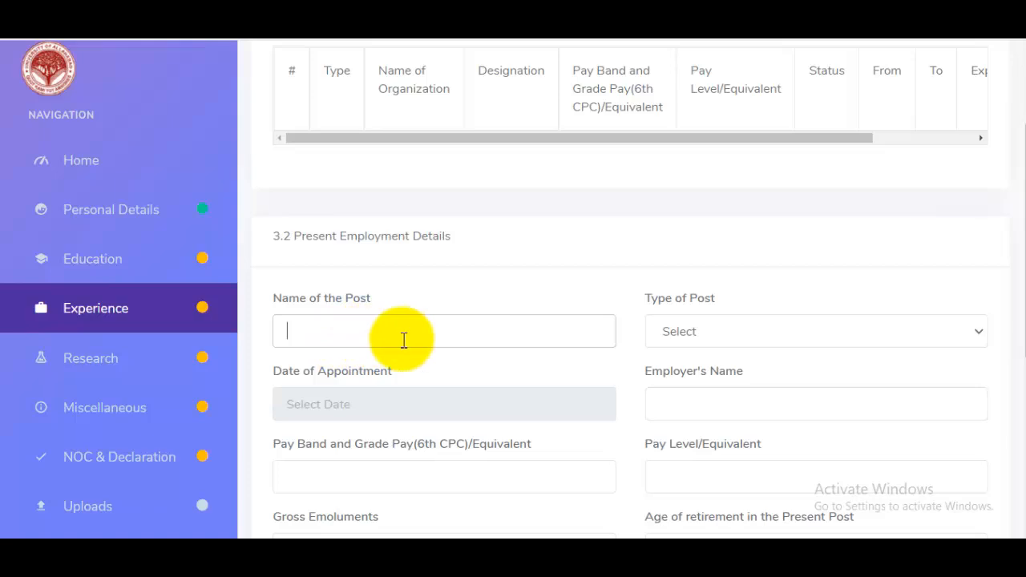
pyautogui.click(726, 332)
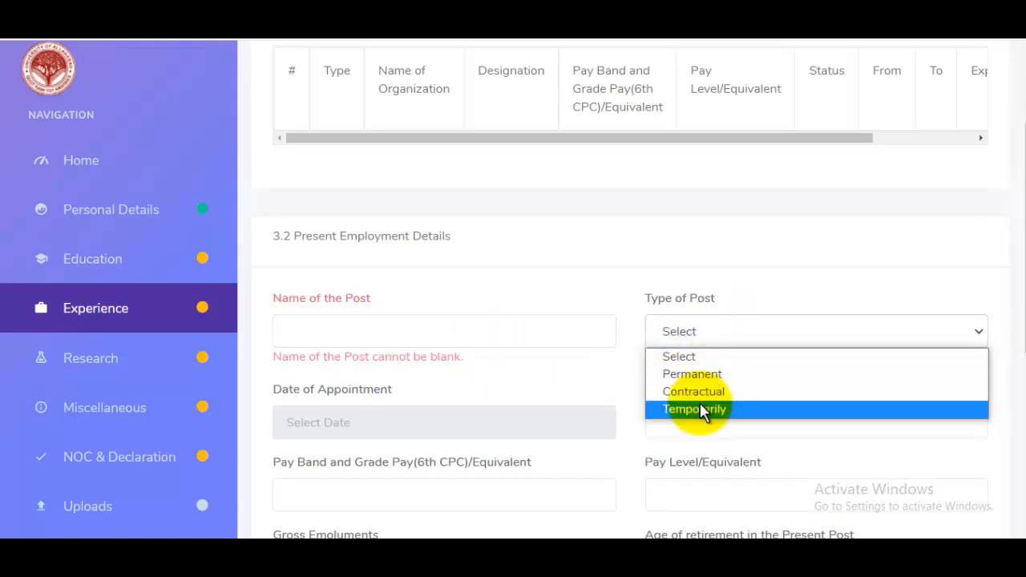
pyautogui.scroll(-3, 641, 275)
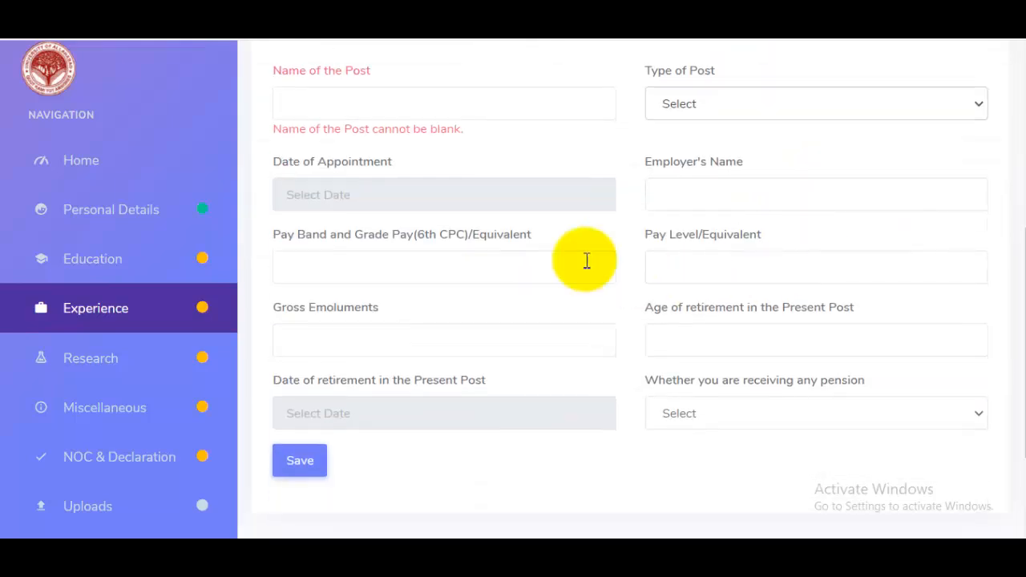
pyautogui.click(337, 199)
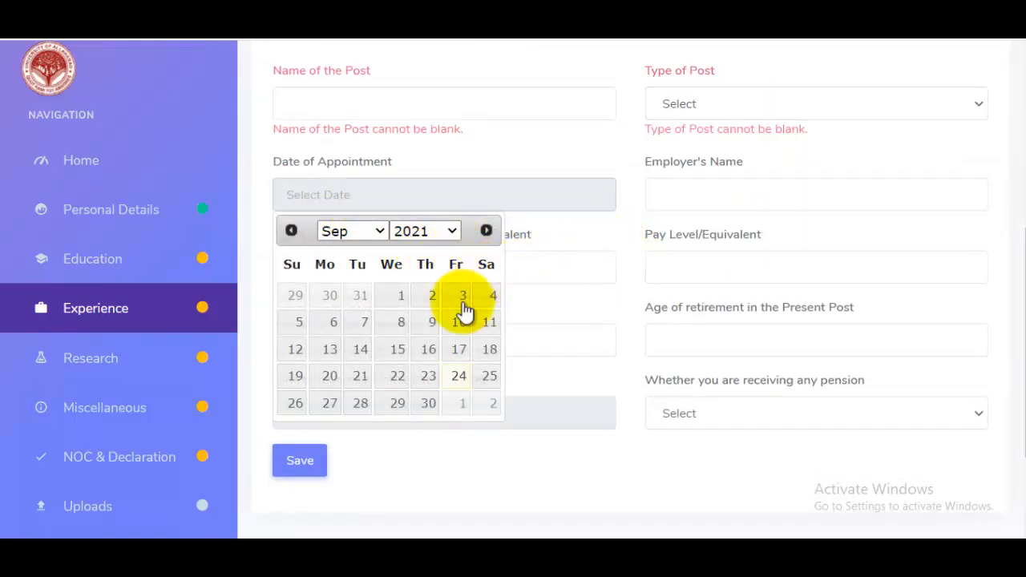
pyautogui.click(723, 198)
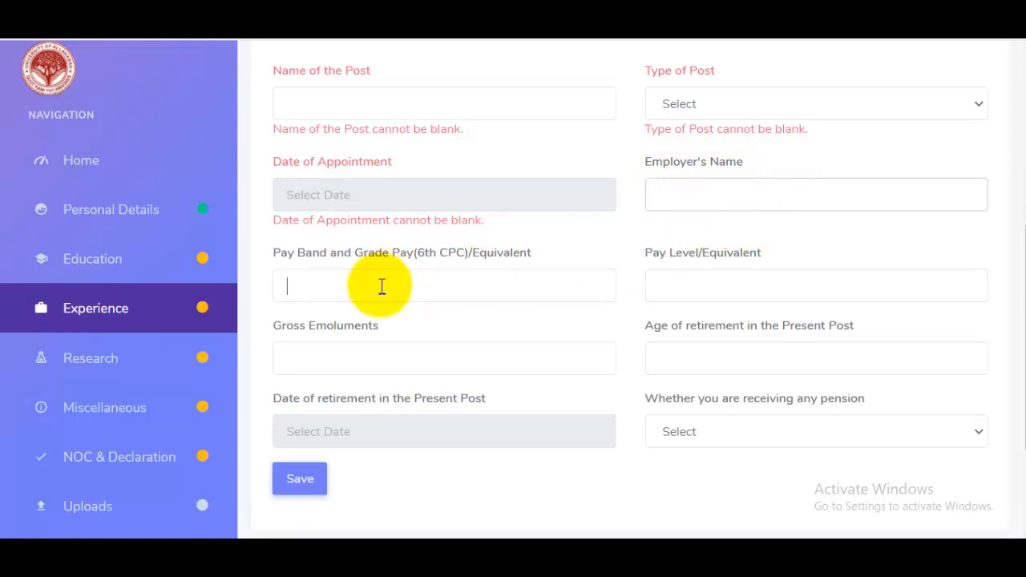
pyautogui.click(754, 286)
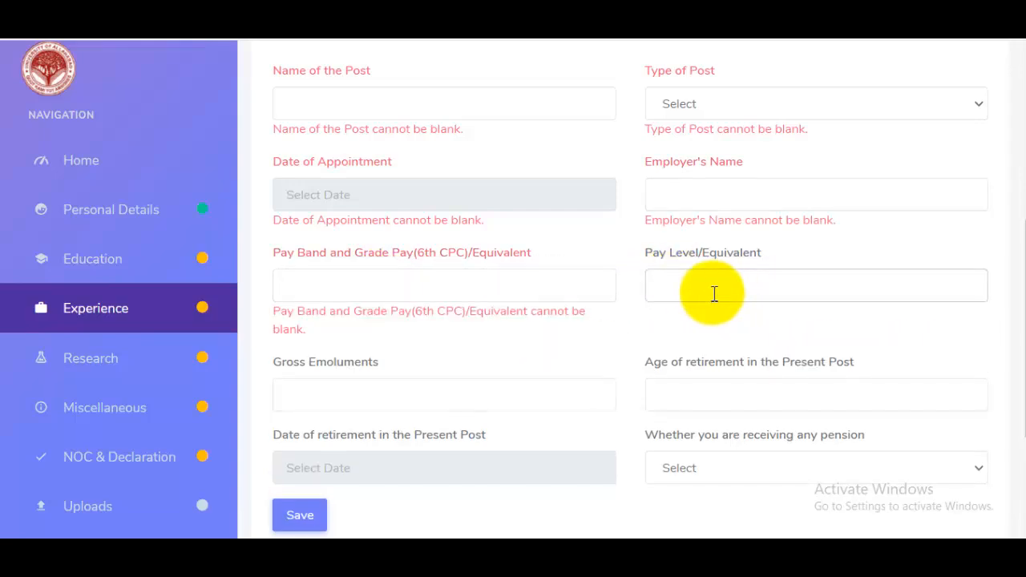
pyautogui.moveTo(762, 253); pyautogui.dragTo(724, 300)
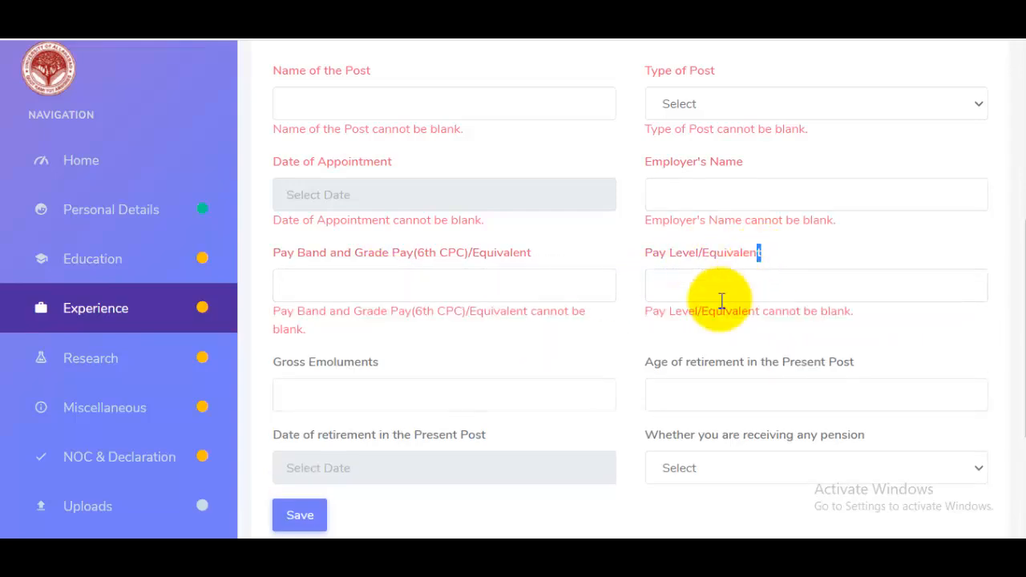
# Step: Examine the gross emoluments, retirement age, retirement date and pension fields of Present Employment Details without choosing any values
pyautogui.click(339, 402)
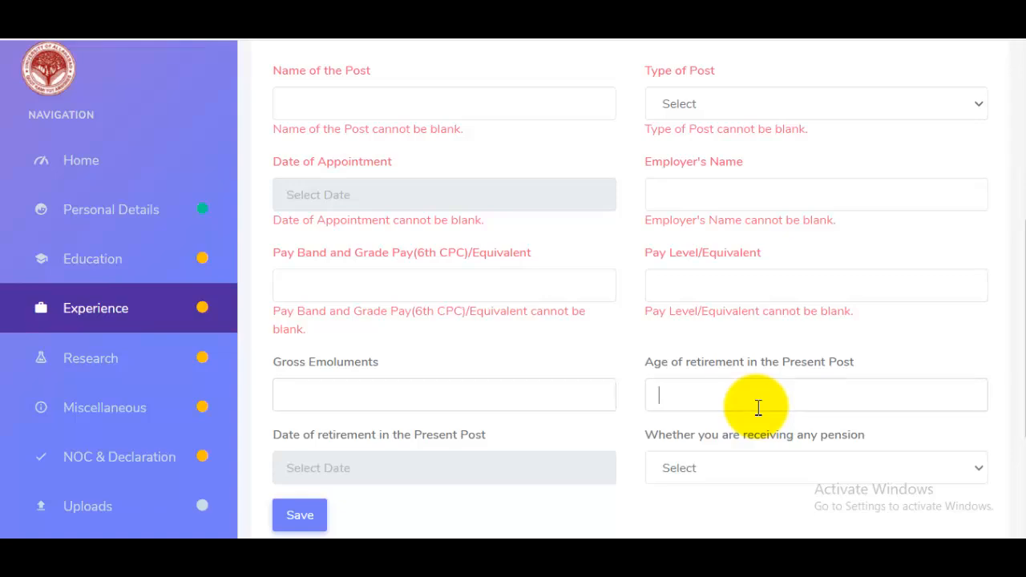
pyautogui.scroll(-1, 784, 363)
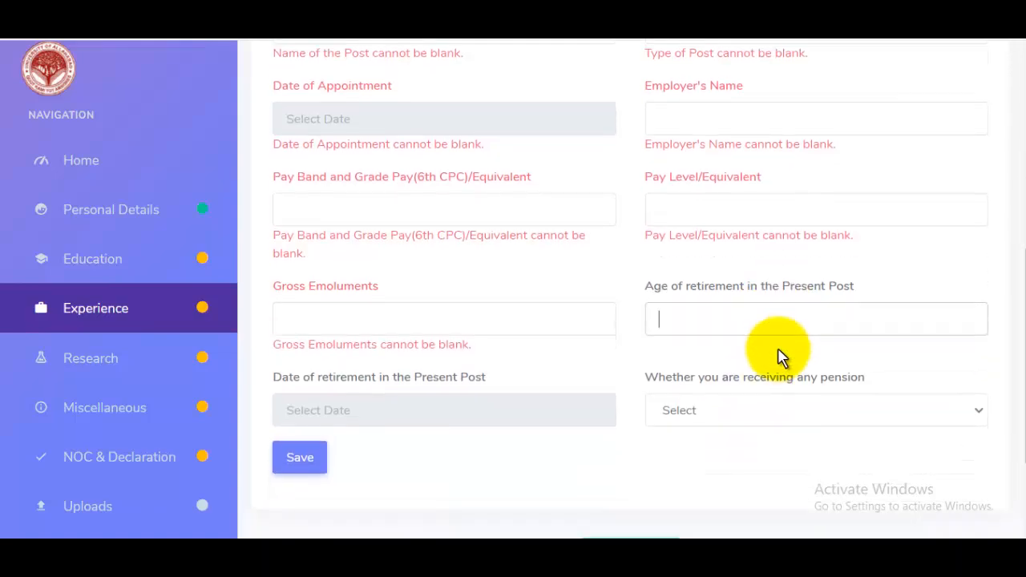
pyautogui.scroll(-1, 784, 359)
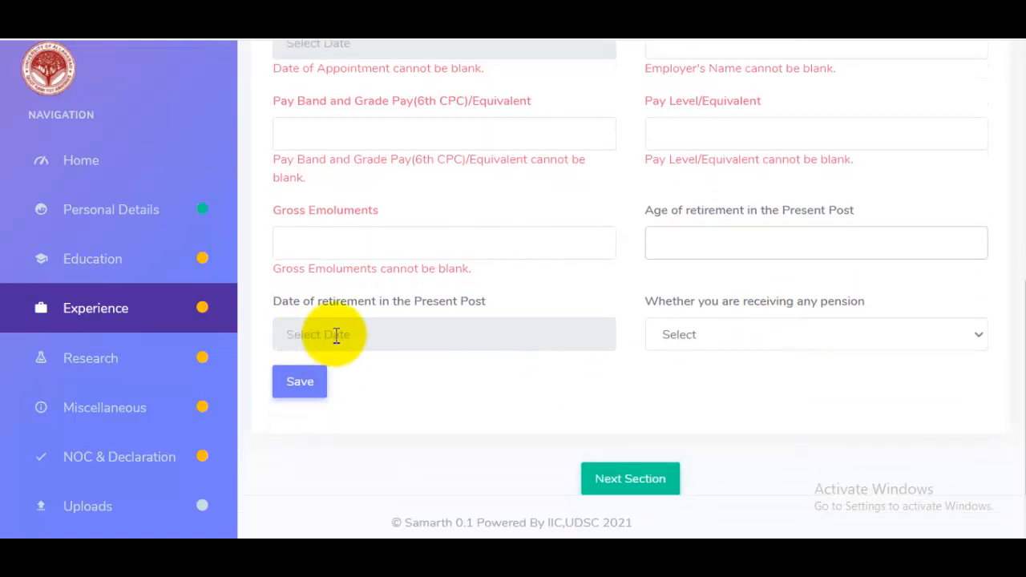
pyautogui.click(408, 343)
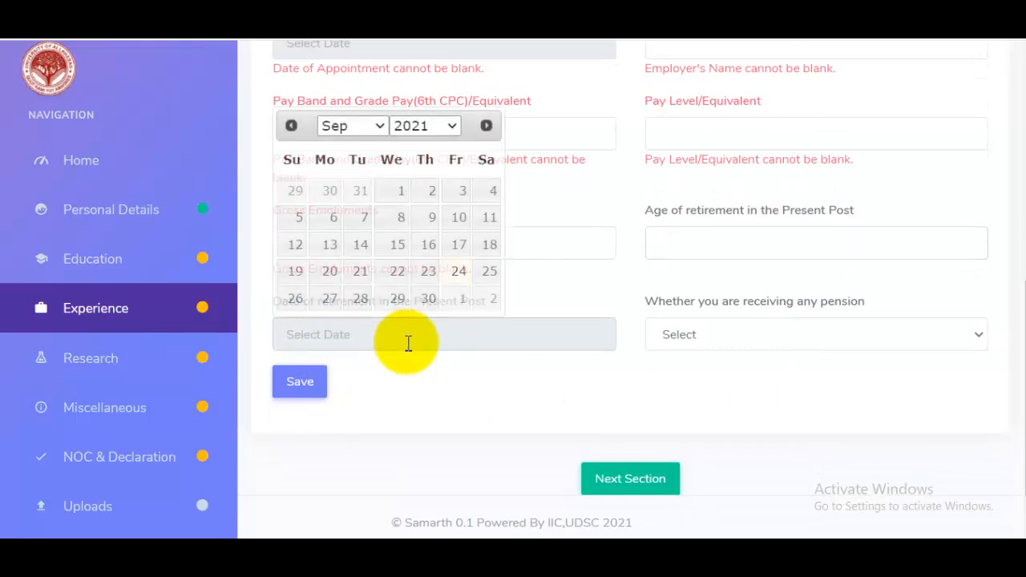
pyautogui.click(440, 398)
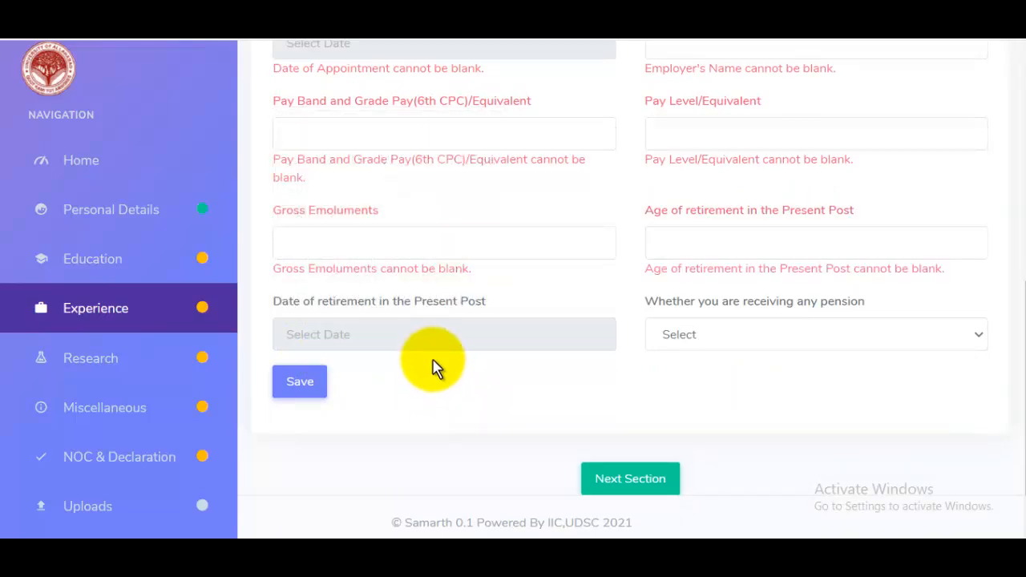
pyautogui.click(755, 343)
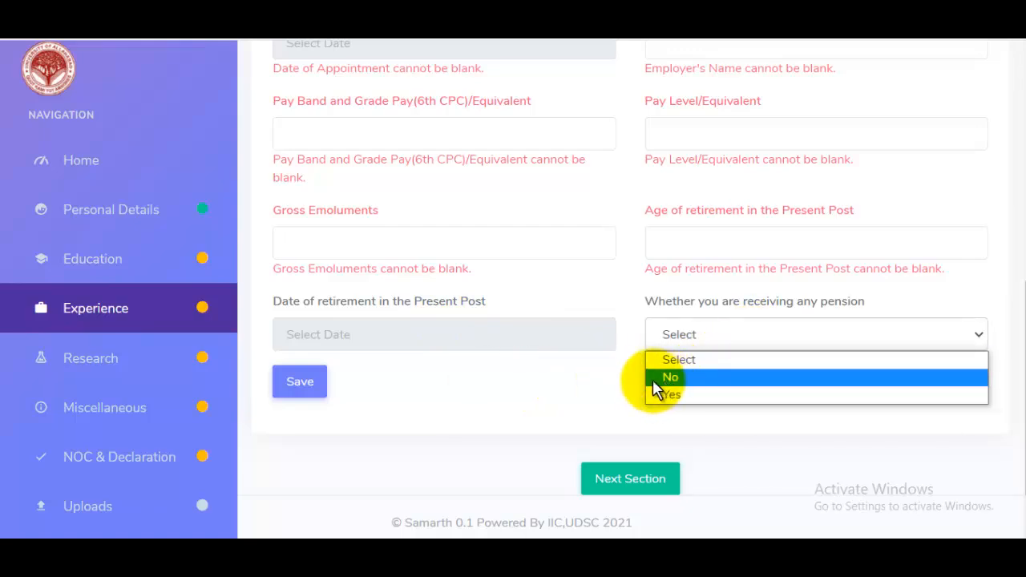
pyautogui.click(553, 391)
# Step: Leave the work experience and present employment details blank and proceed to the Research section
pyautogui.scroll(6, 633, 348)
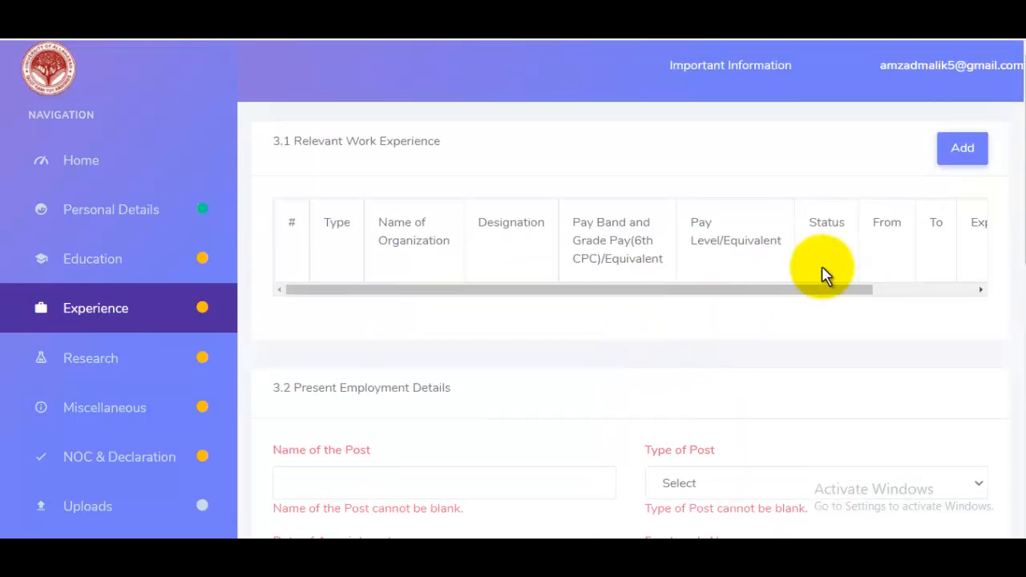
pyautogui.moveTo(1018, 208); pyautogui.dragTo(682, 456)
pyautogui.click(653, 425)
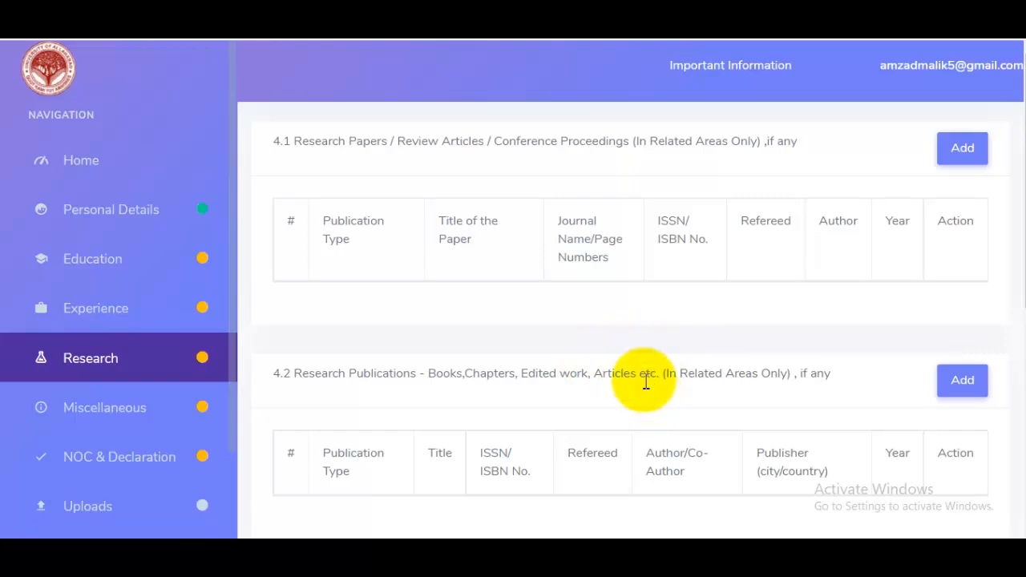
# Step: Look over the research papers, publications and projects tables, leave them empty and proceed to the Miscellaneous section
pyautogui.scroll(-2, 637, 337)
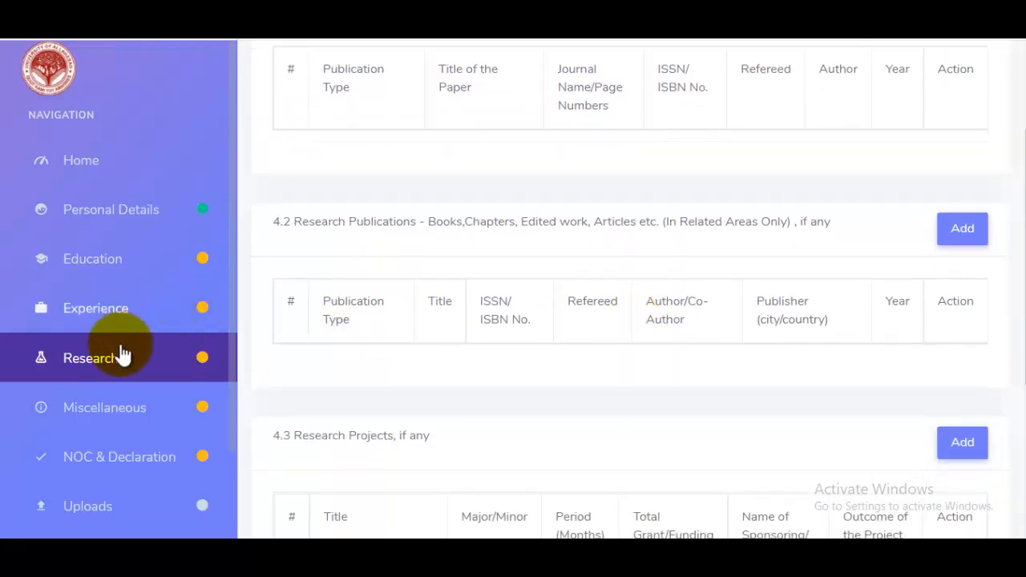
pyautogui.scroll(2, 851, 325)
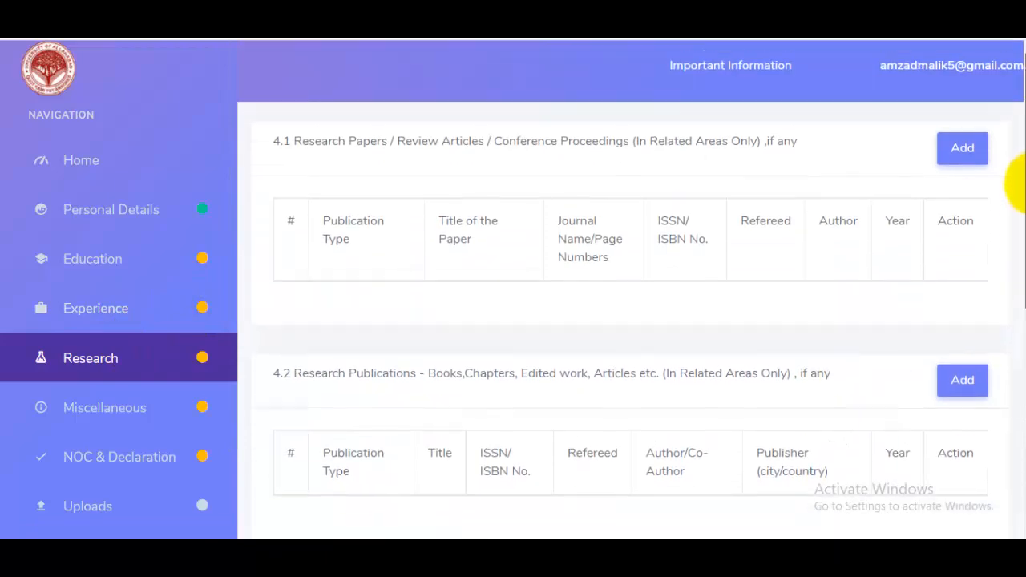
pyautogui.scroll(-5, 1014, 241)
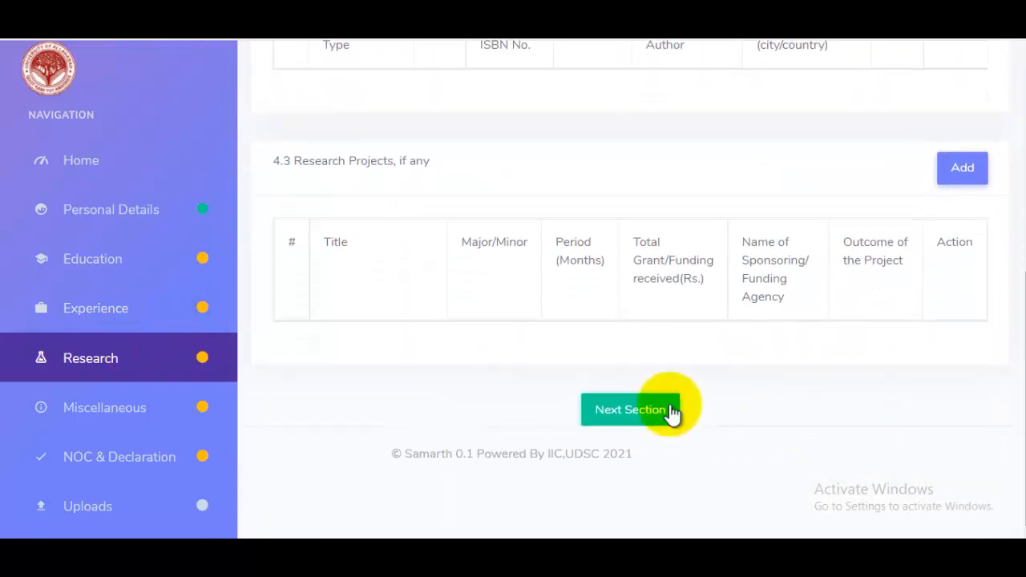
pyautogui.click(632, 410)
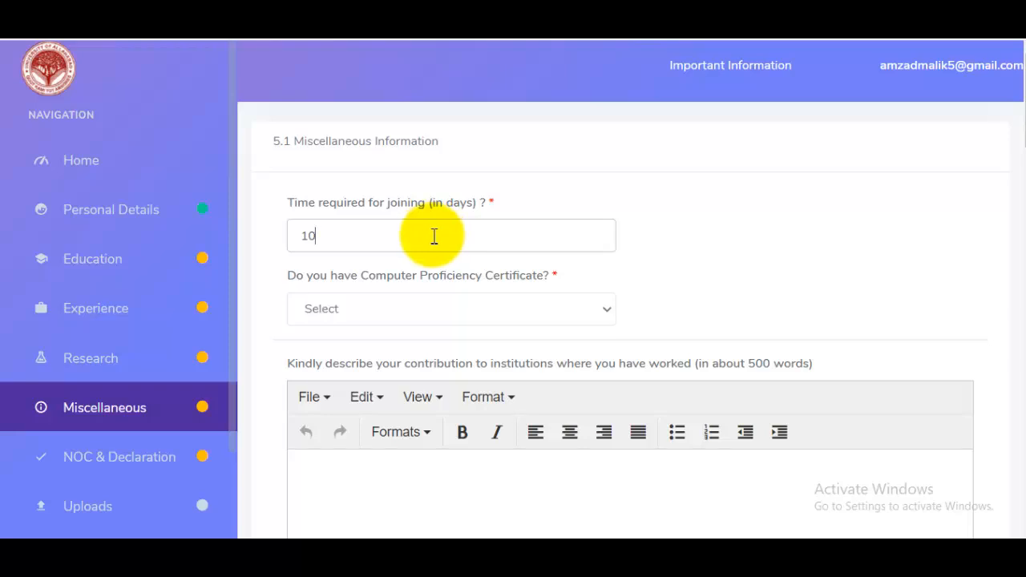
# Step: Set the time required for joining to 10 days and answer Yes for the Computer Proficiency Certificate
pyautogui.click(403, 317)
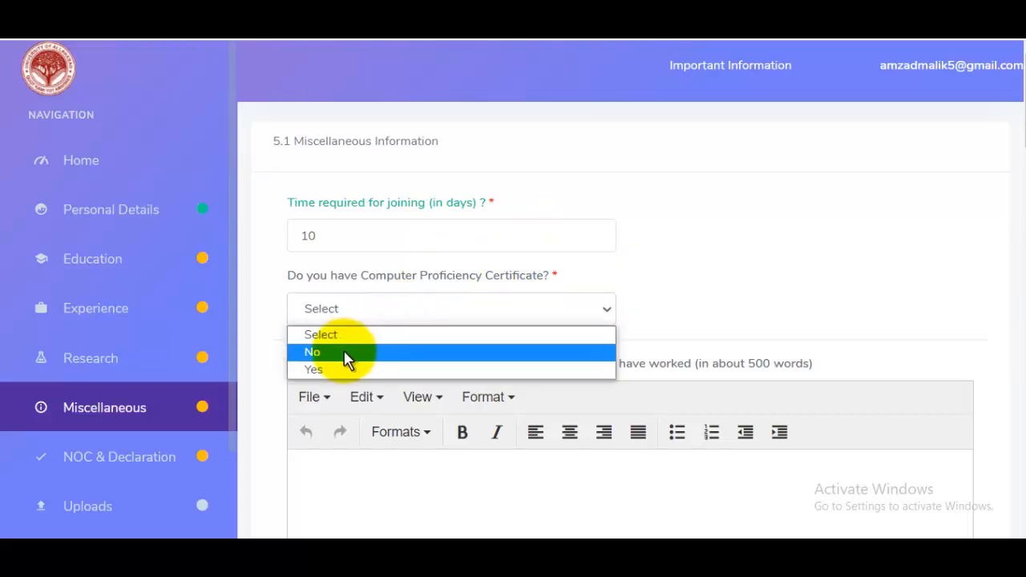
pyautogui.click(320, 370)
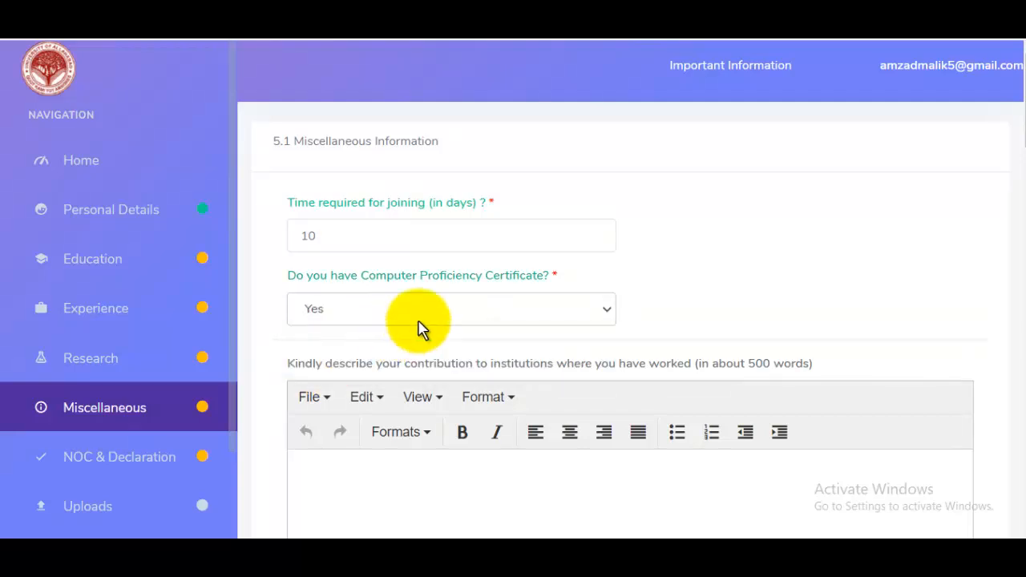
# Step: Examine the institutional contribution, post suitability and honours text fields down to the Disclosure questions without filling them in
pyautogui.scroll(-1, 401, 313)
pyautogui.moveTo(307, 290); pyautogui.dragTo(646, 295)
pyautogui.click(671, 288)
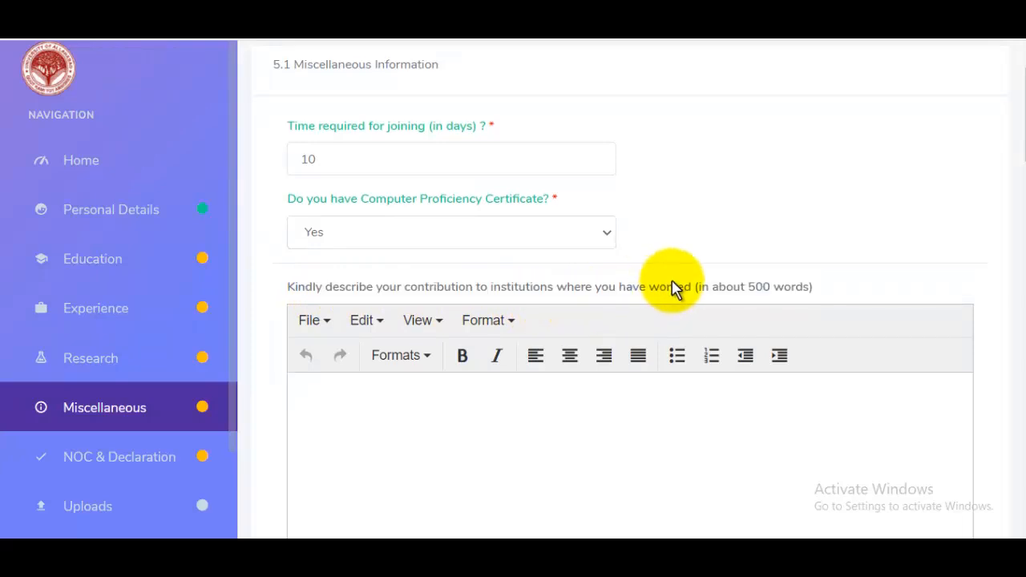
pyautogui.scroll(-1, 671, 287)
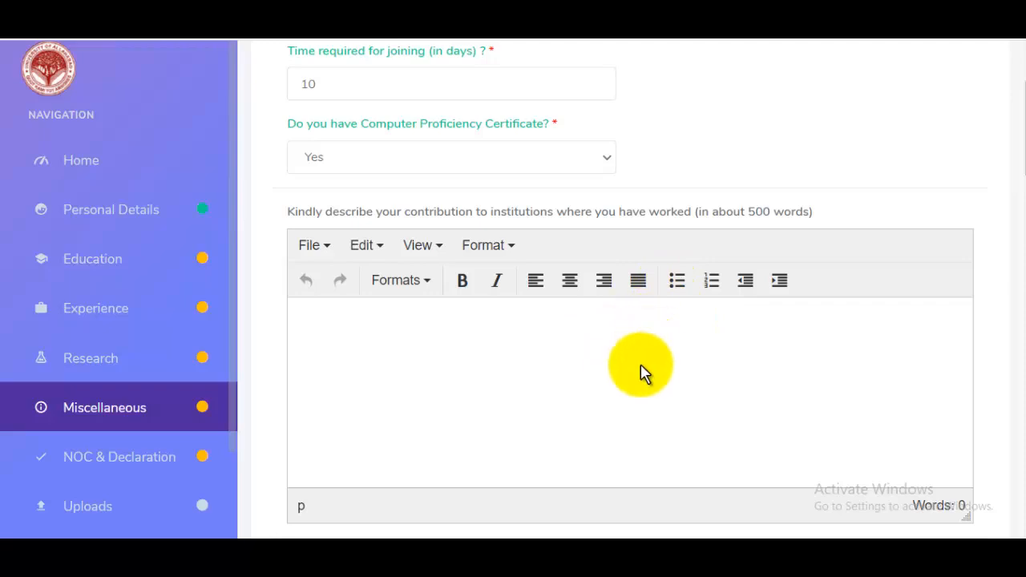
pyautogui.scroll(-4, 641, 371)
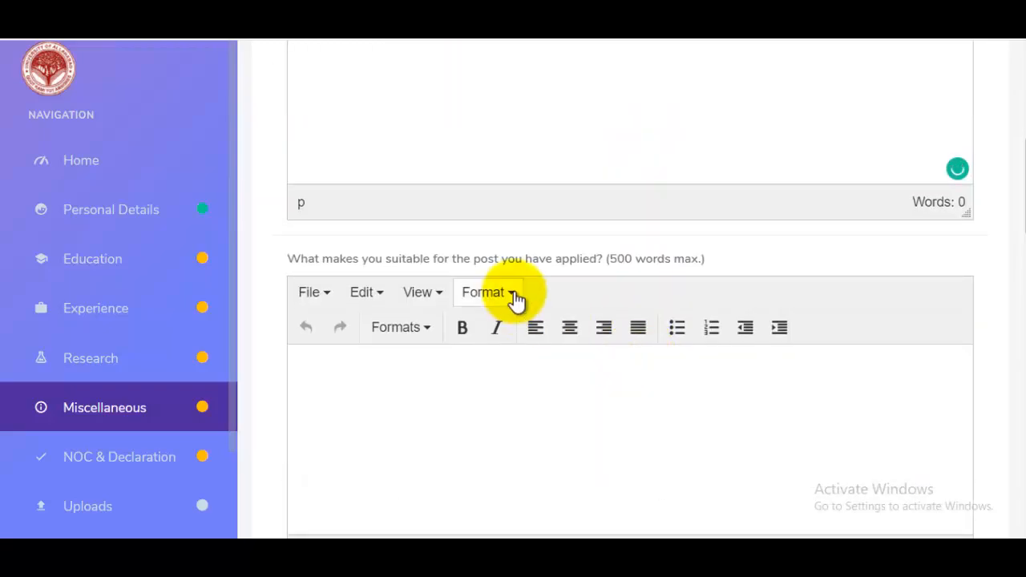
pyautogui.scroll(-1, 529, 309)
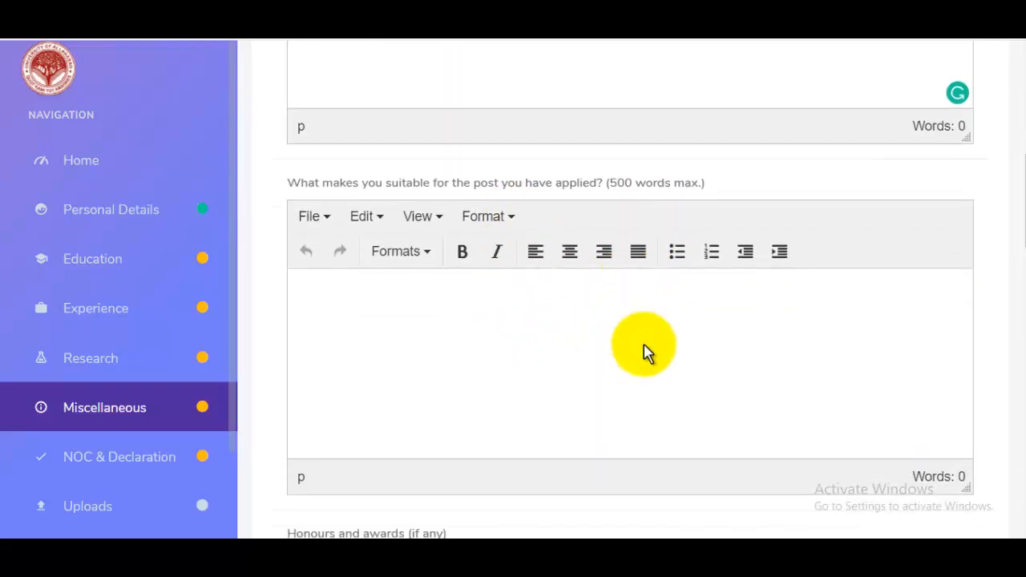
pyautogui.scroll(-6, 646, 375)
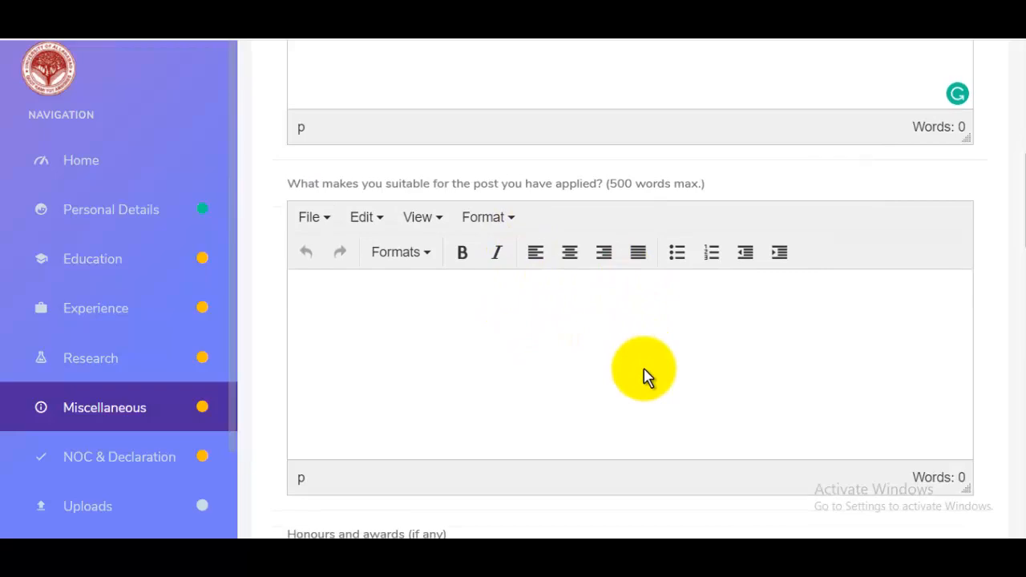
pyautogui.moveTo(1021, 286); pyautogui.dragTo(1021, 343)
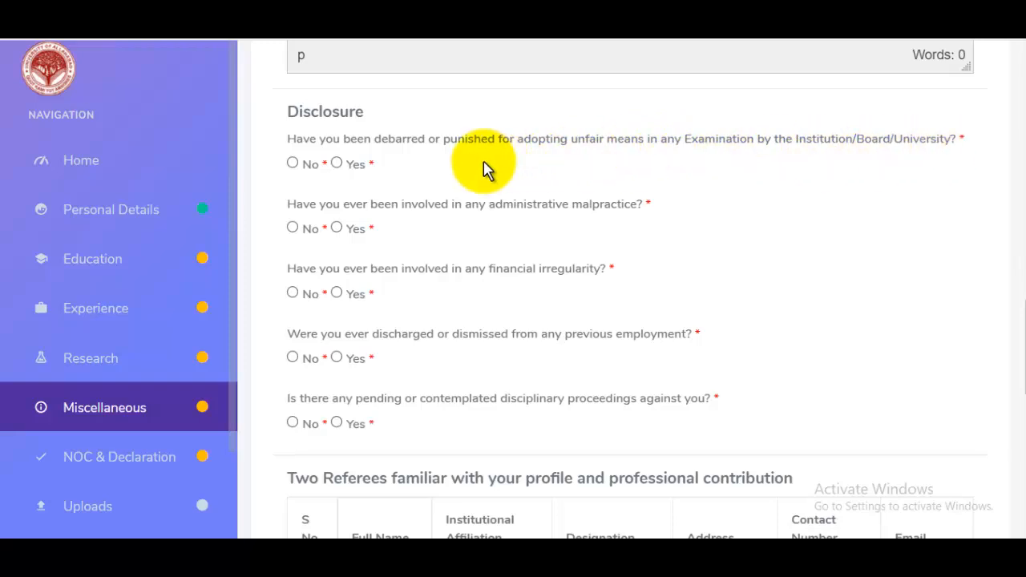
# Step: Answer No to all five Disclosure questions, covering unfair means, malpractice, financial irregularity, dismissal and disciplinary proceedings
pyautogui.click(294, 164)
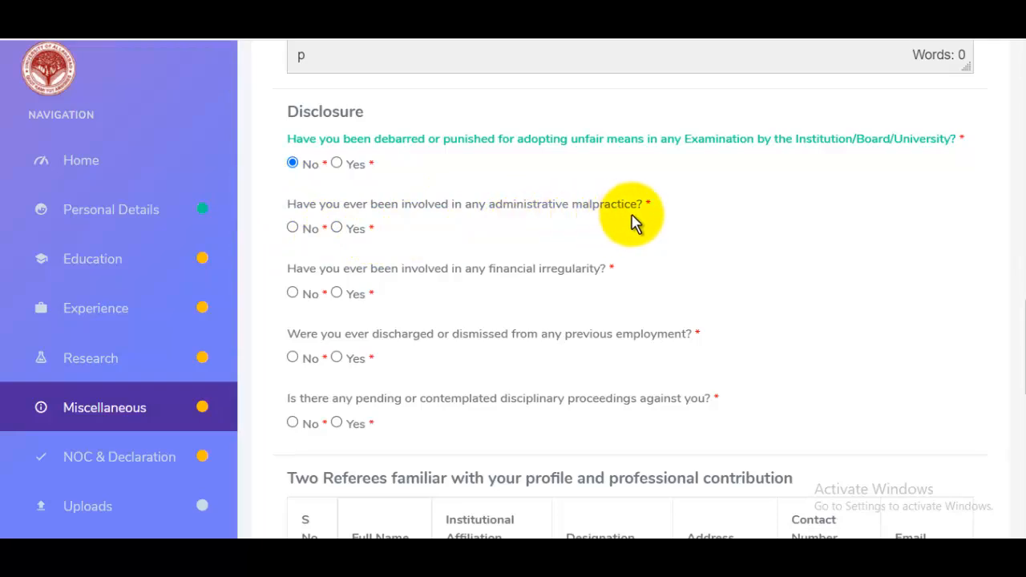
pyautogui.click(294, 229)
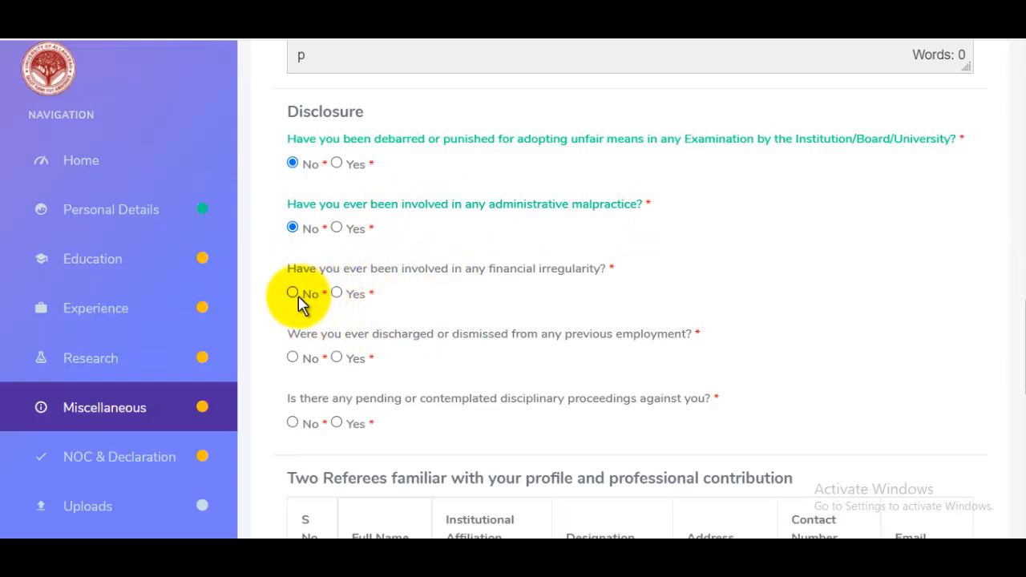
pyautogui.click(292, 359)
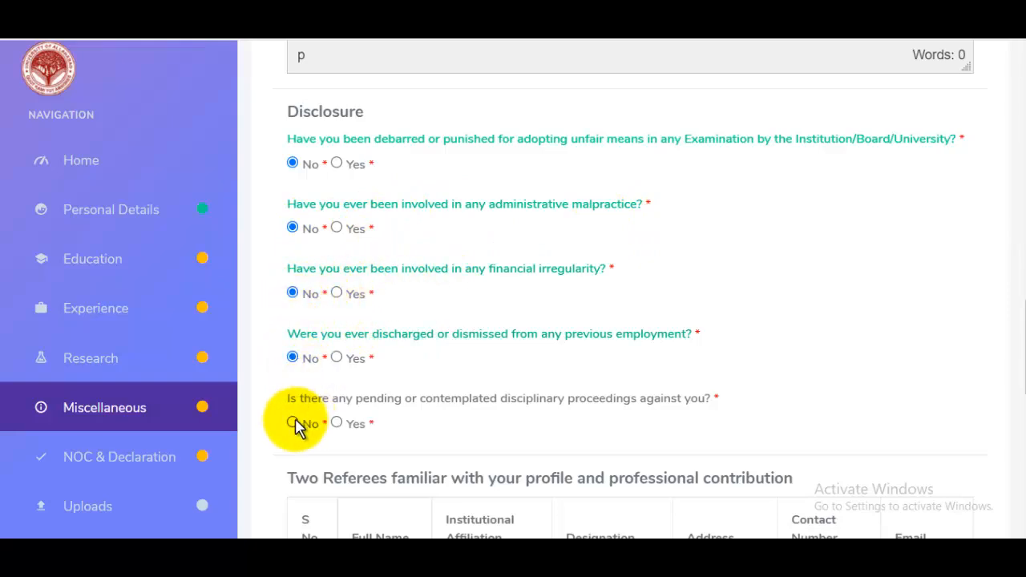
pyautogui.click(293, 423)
# Step: Leave the referees table blank and add Hindi to Languages Known with speak, read and write abilities
pyautogui.scroll(-1, 396, 373)
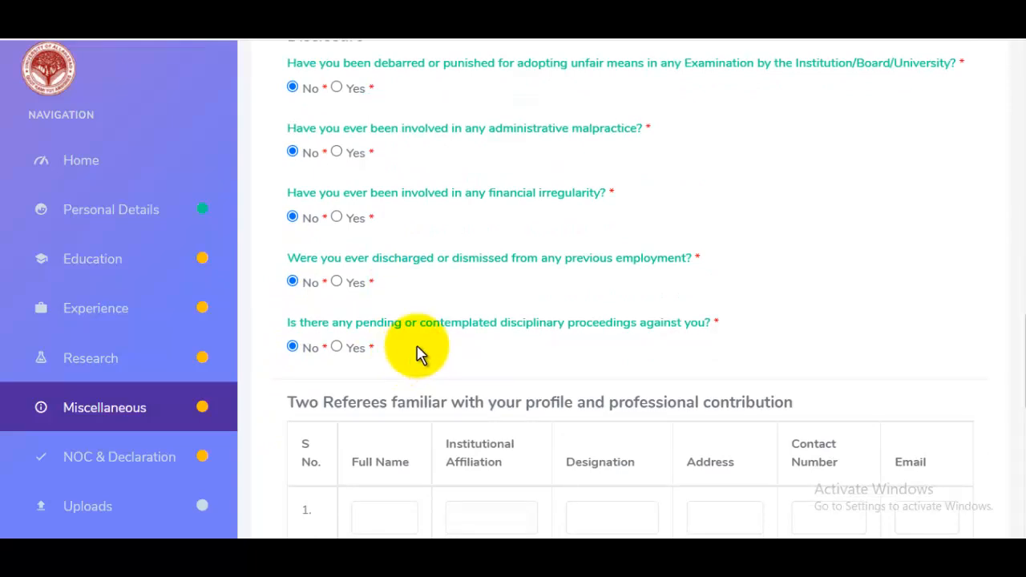
pyautogui.scroll(-6, 454, 337)
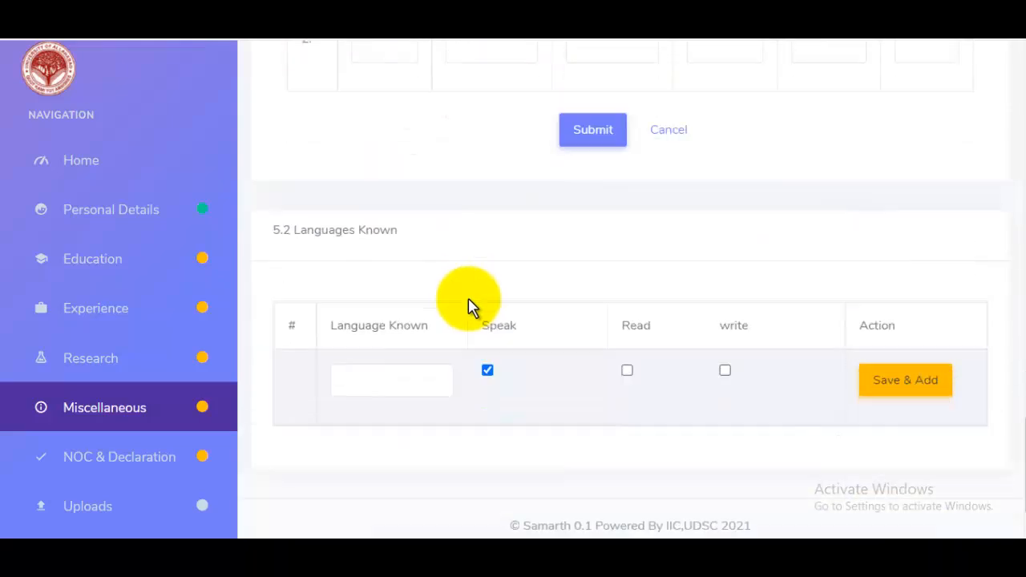
pyautogui.scroll(-2, 470, 309)
pyautogui.click(410, 310)
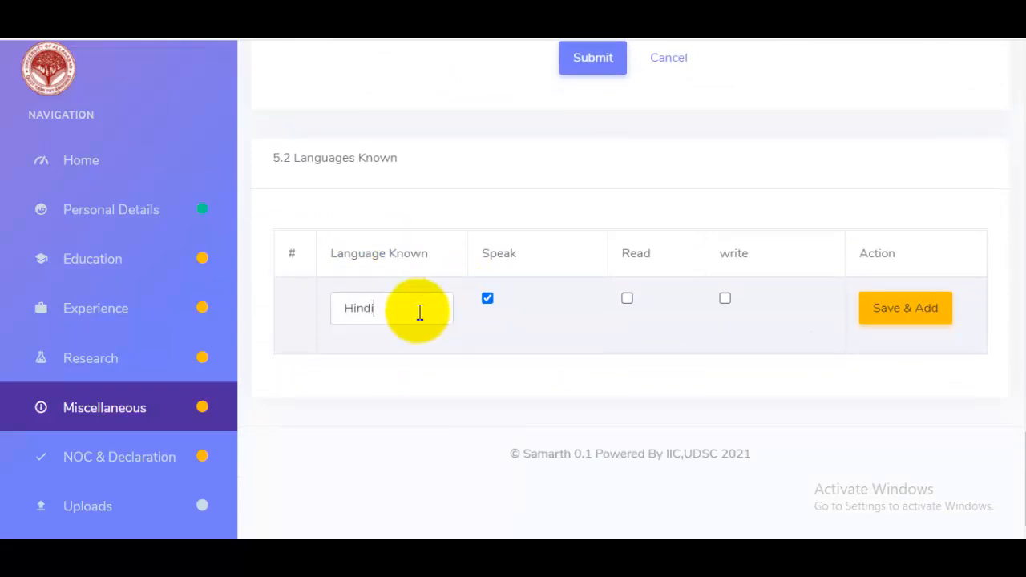
pyautogui.click(726, 300)
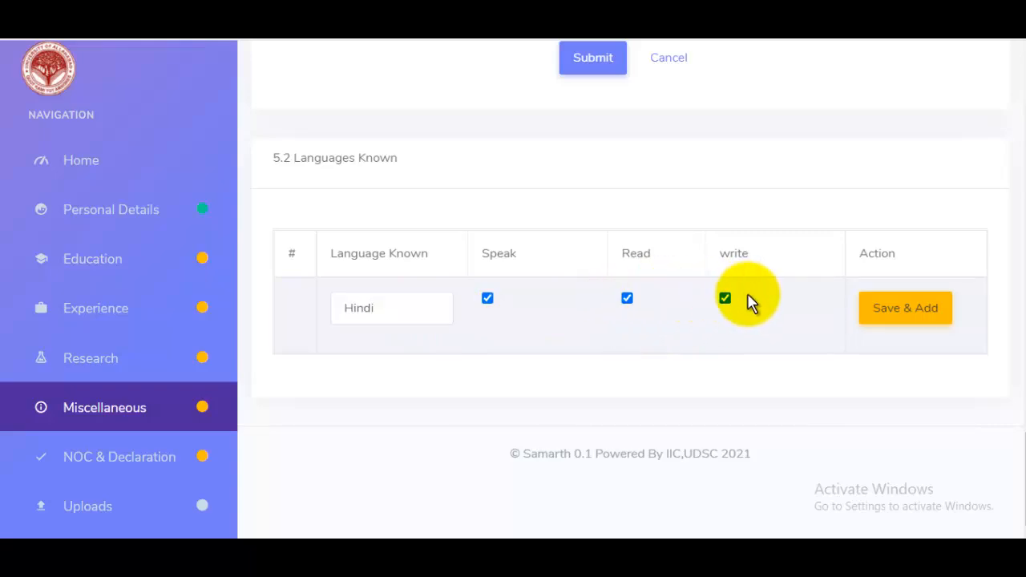
pyautogui.click(891, 328)
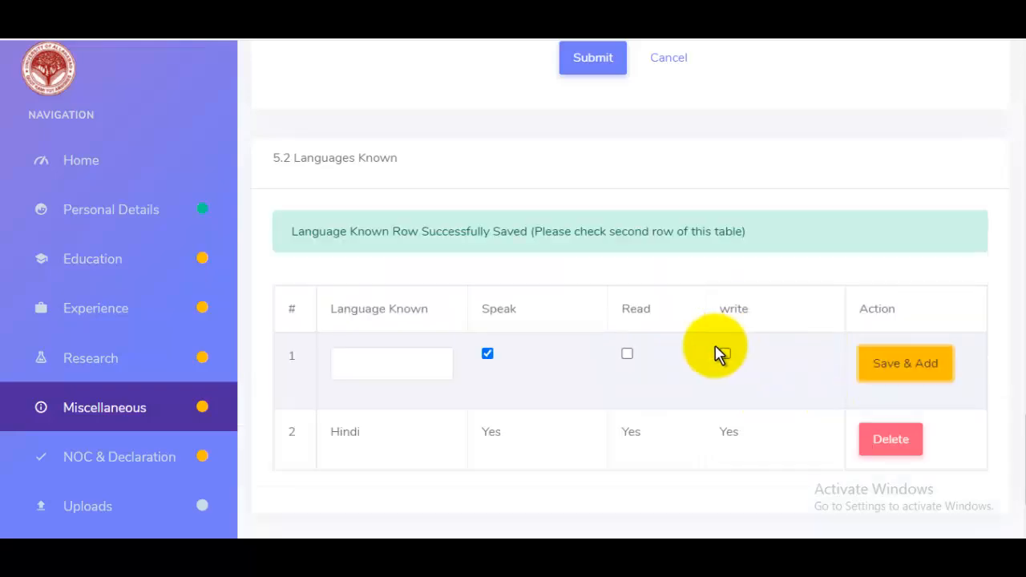
# Step: Add English to Languages Known with speak, read and write abilities, and proceed to the NOC & Declaration section
pyautogui.scroll(-2, 719, 354)
pyautogui.click(380, 252)
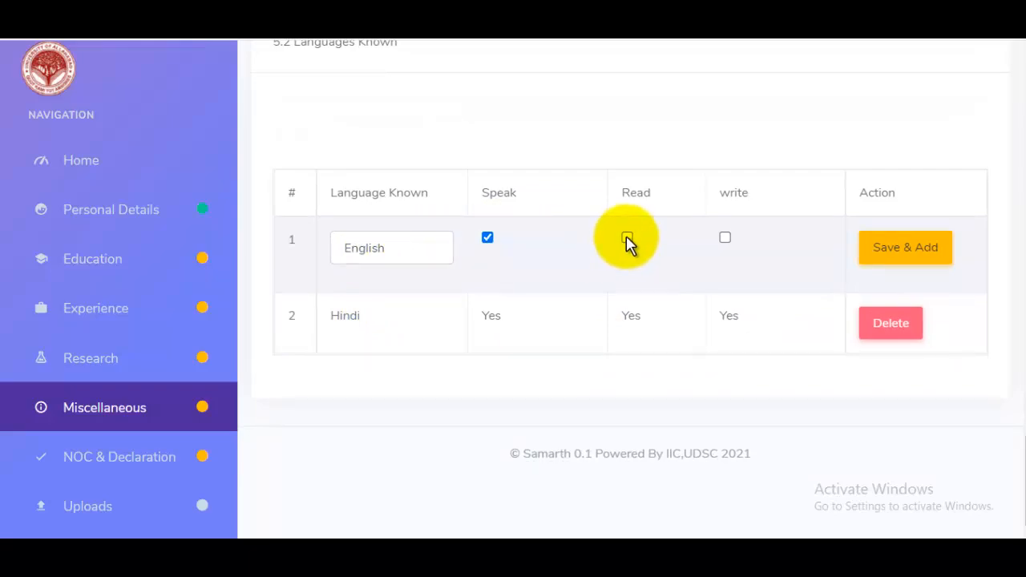
pyautogui.click(627, 239)
pyautogui.click(724, 238)
pyautogui.click(902, 263)
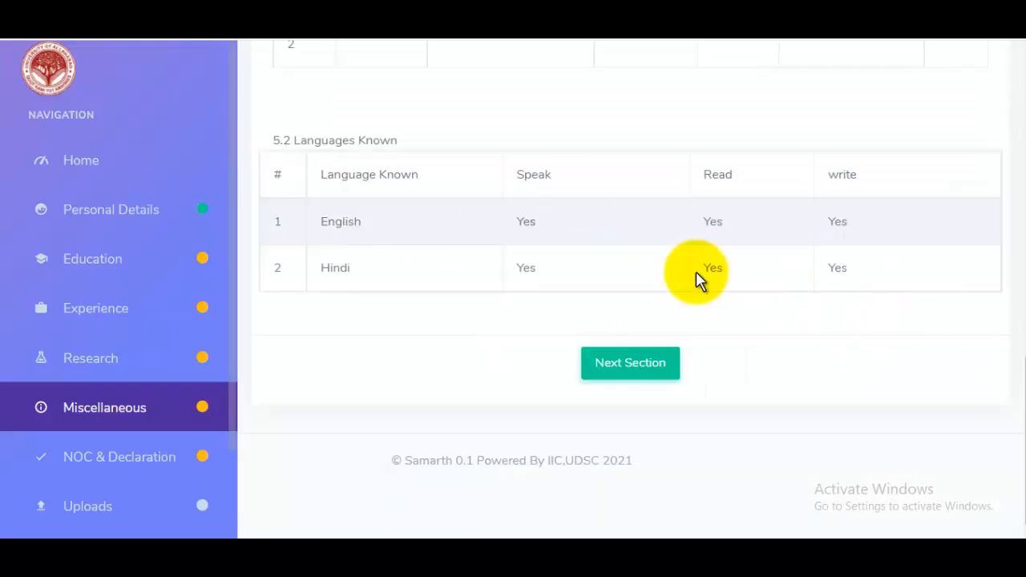
pyautogui.click(637, 368)
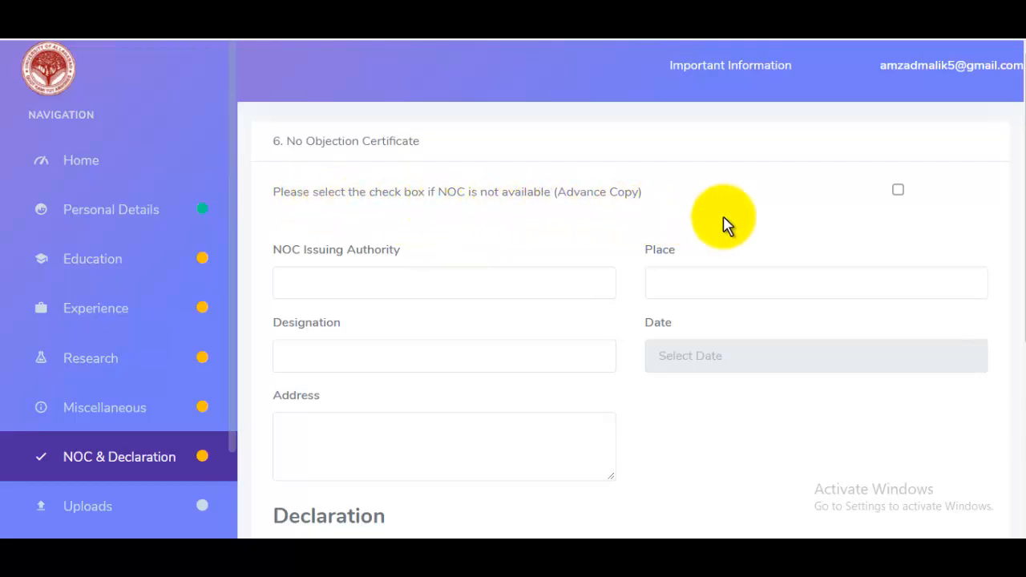
# Step: Mark the No Objection Certificate as not available, save the declaration and proceed to the Uploads section
pyautogui.click(898, 191)
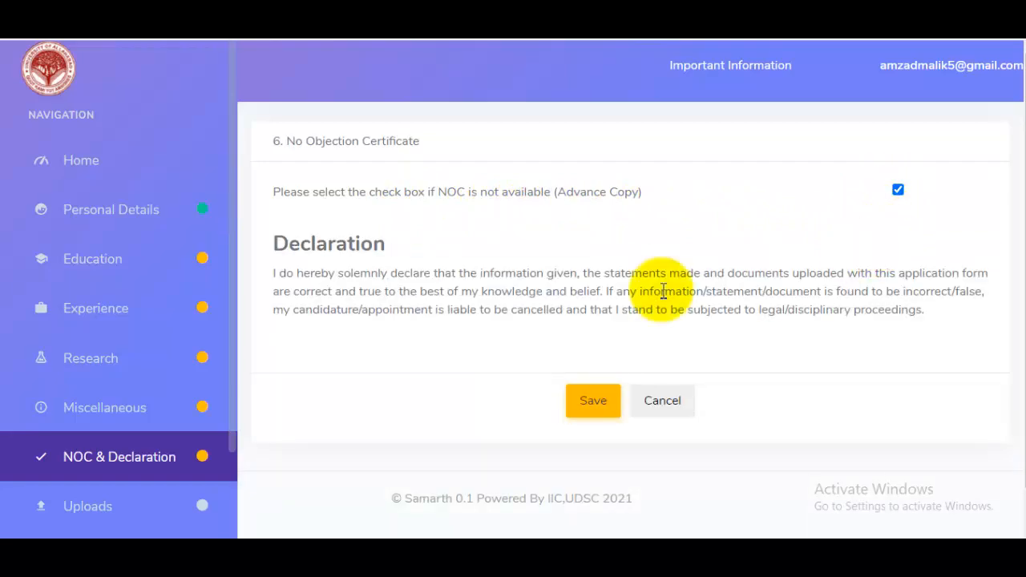
pyautogui.click(593, 402)
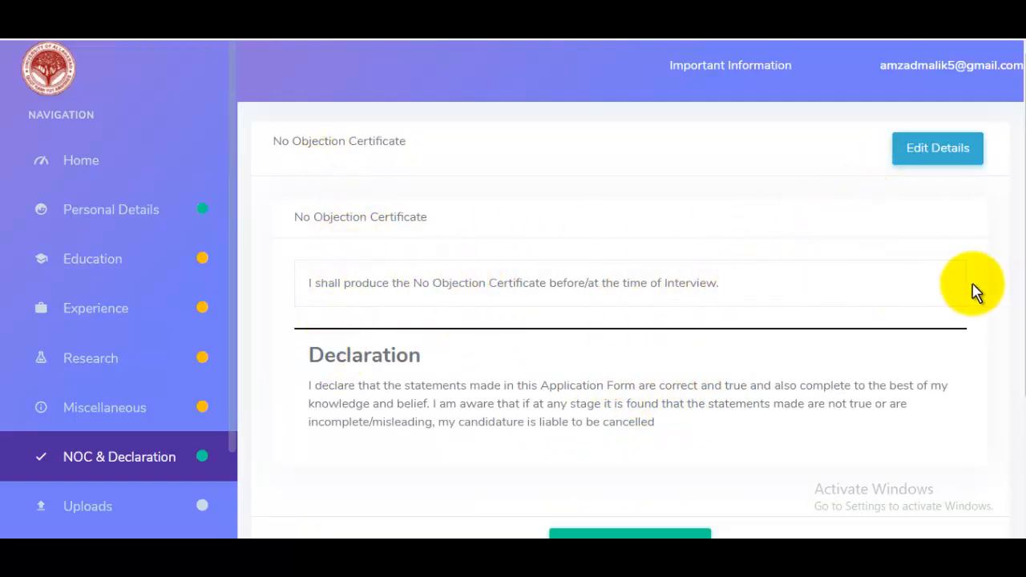
pyautogui.moveTo(1018, 264)
pyautogui.mouseDown()
pyautogui.moveTo(1018, 357)
pyautogui.moveTo(1009, 218)
pyautogui.moveTo(1018, 364)
pyautogui.moveTo(1008, 248)
pyautogui.mouseUp()
pyautogui.scroll(-1, 738, 350)
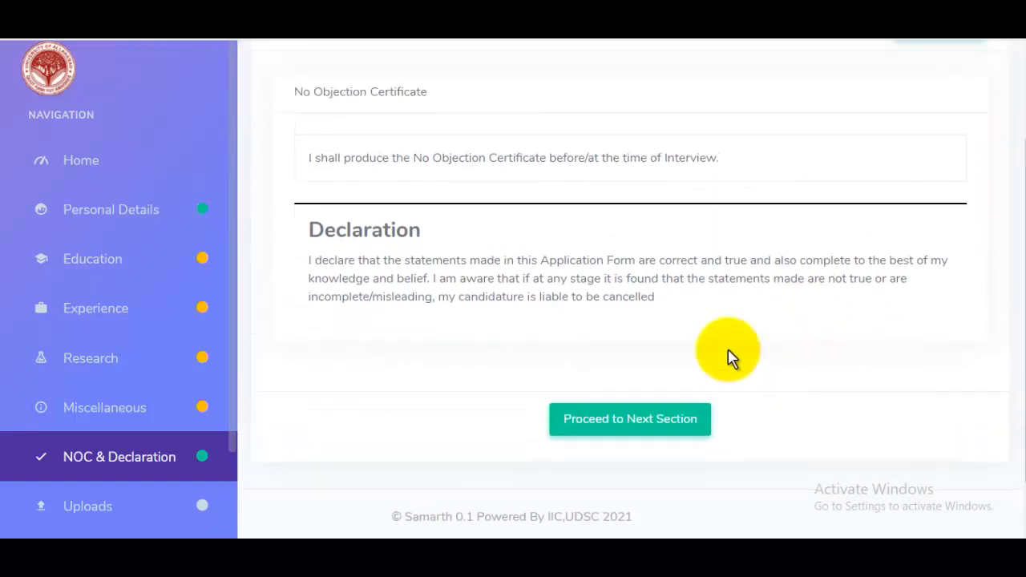
pyautogui.click(633, 448)
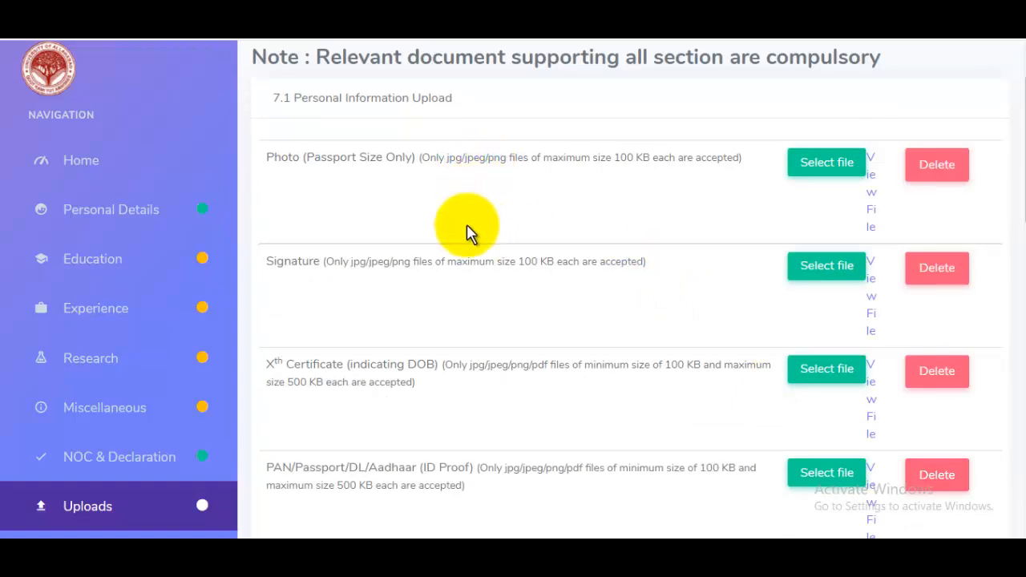
# Step: Review the file format and size requirements for the photo, signature, Xth certificate, ID proof and category certificate uploads
pyautogui.moveTo(302, 261); pyautogui.dragTo(410, 262)
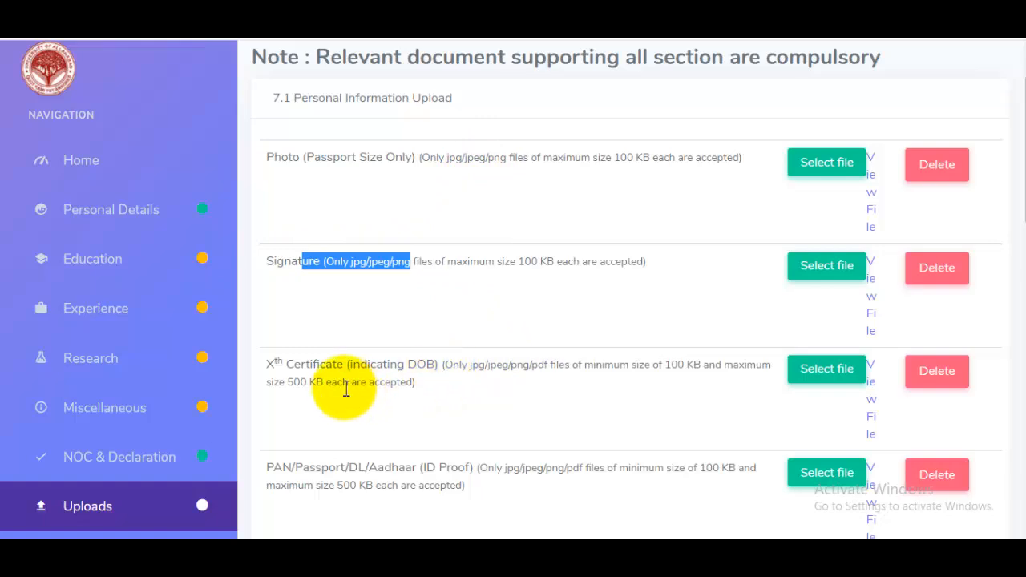
pyautogui.scroll(-2, 737, 350)
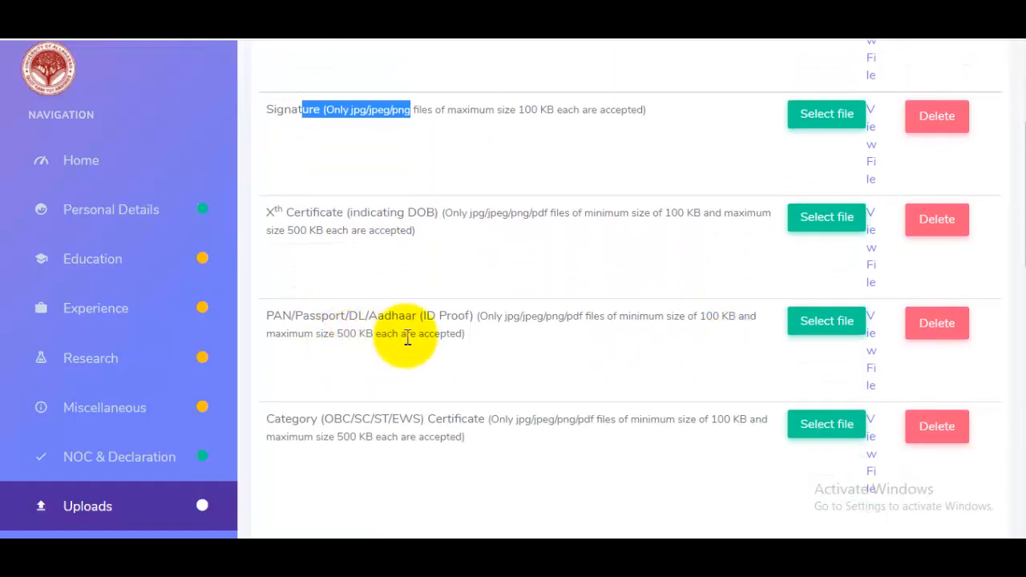
pyautogui.scroll(-2, 797, 329)
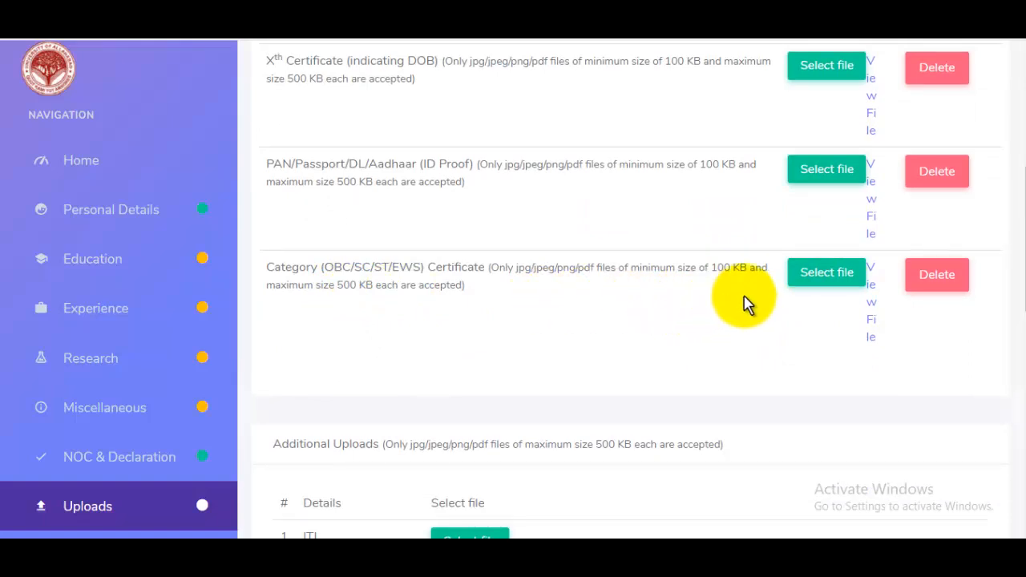
# Step: Review the additional ITI, academic certificate and experience certificate upload requirements down to the end of the Uploads section
pyautogui.scroll(-3, 696, 317)
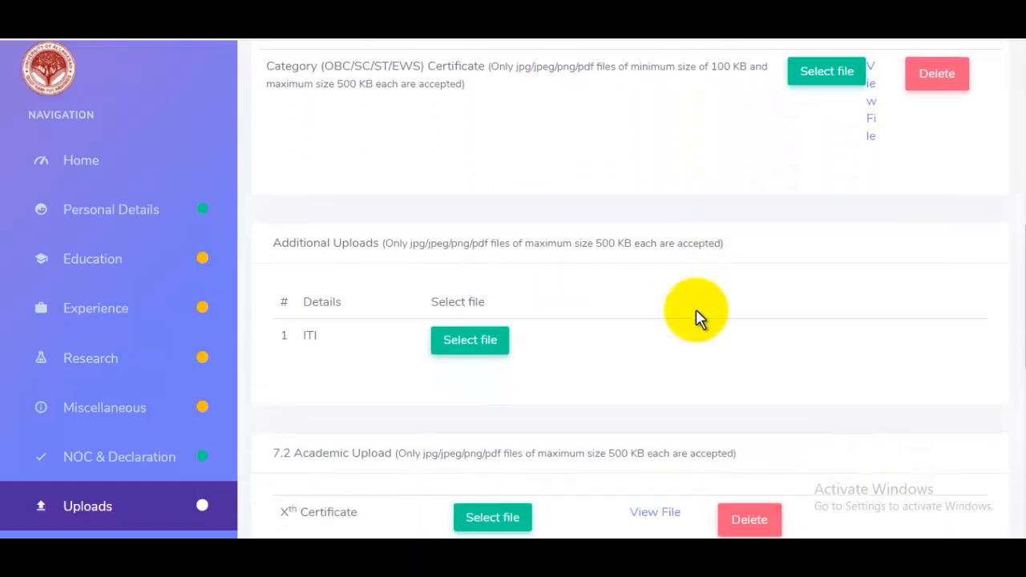
pyautogui.scroll(-3, 692, 320)
pyautogui.scroll(2, 692, 321)
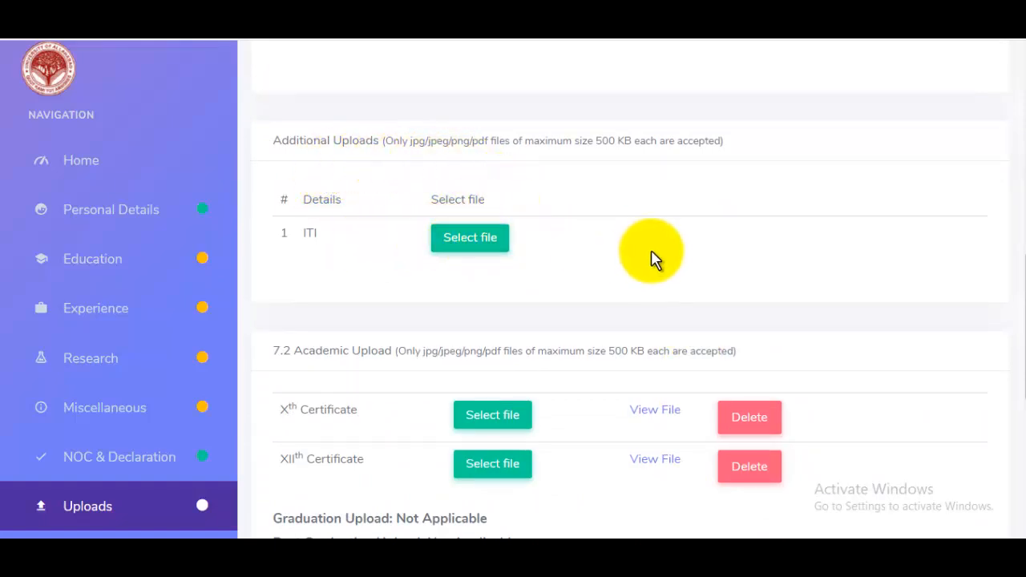
pyautogui.scroll(1, 657, 257)
pyautogui.scroll(-3, 662, 273)
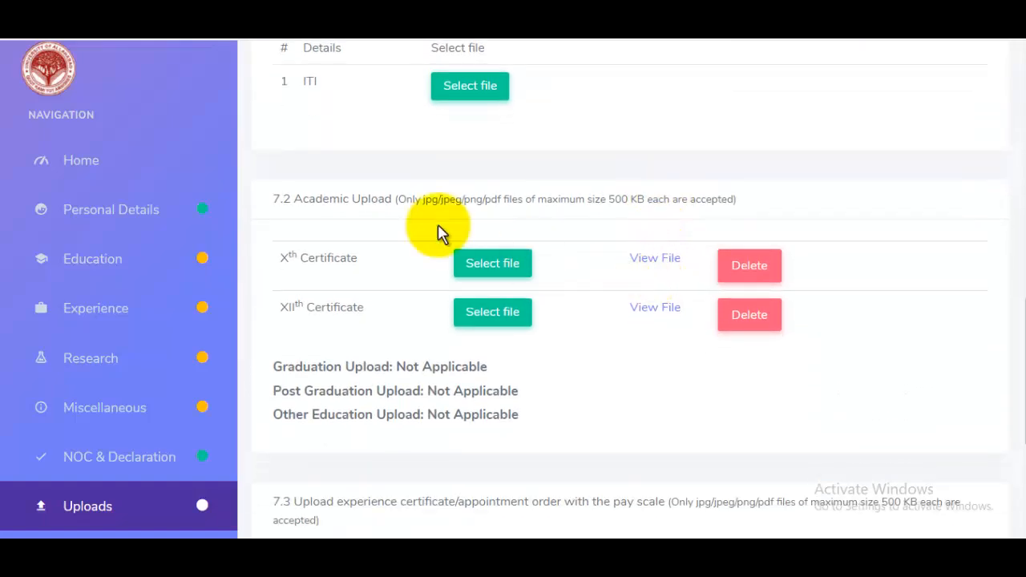
pyautogui.moveTo(279, 200); pyautogui.dragTo(360, 197)
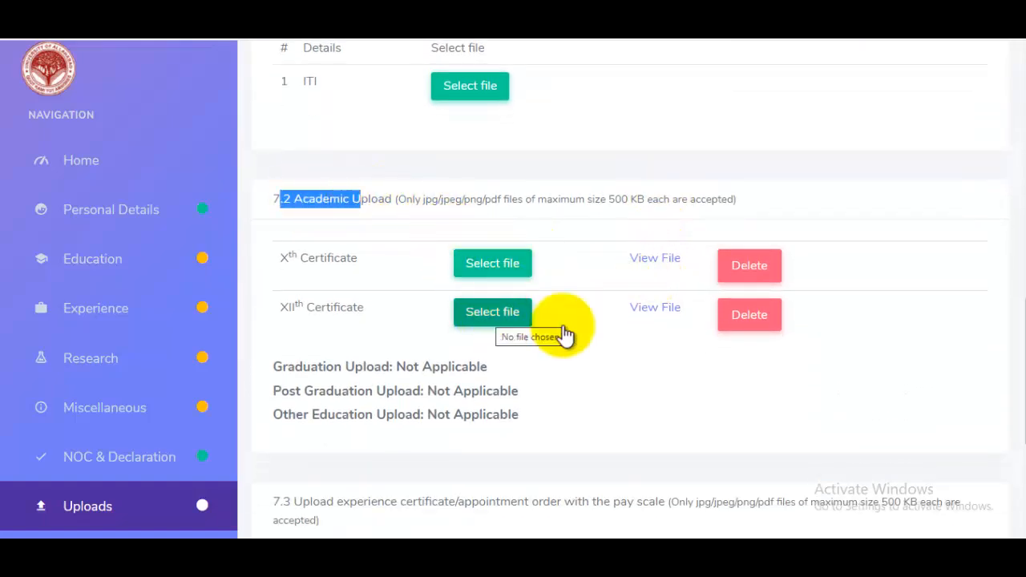
pyautogui.scroll(-4, 705, 336)
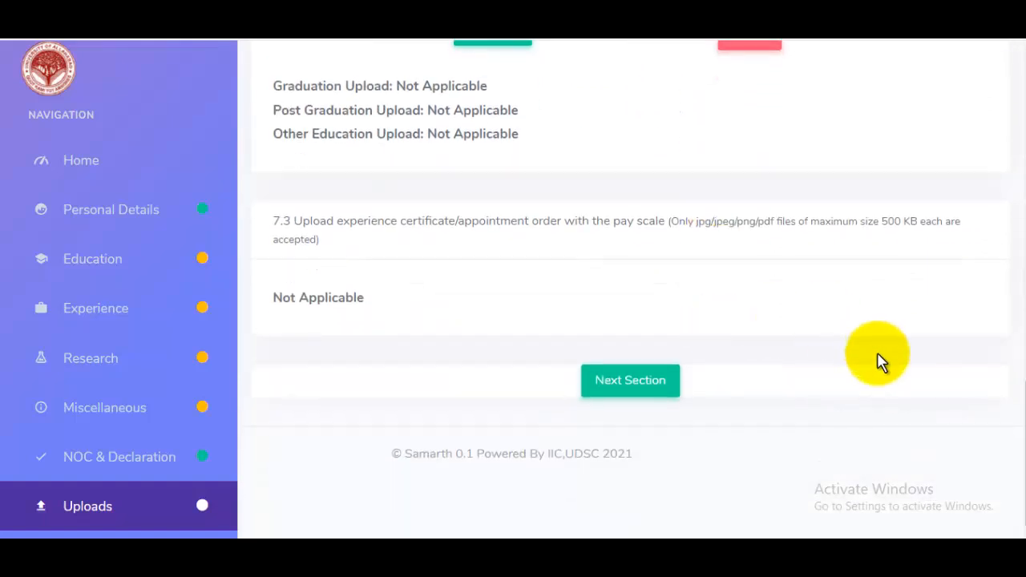
# Step: Open the application preview from the Uploads section, agree to the declaration terms and proceed to the Submission section
pyautogui.click(630, 389)
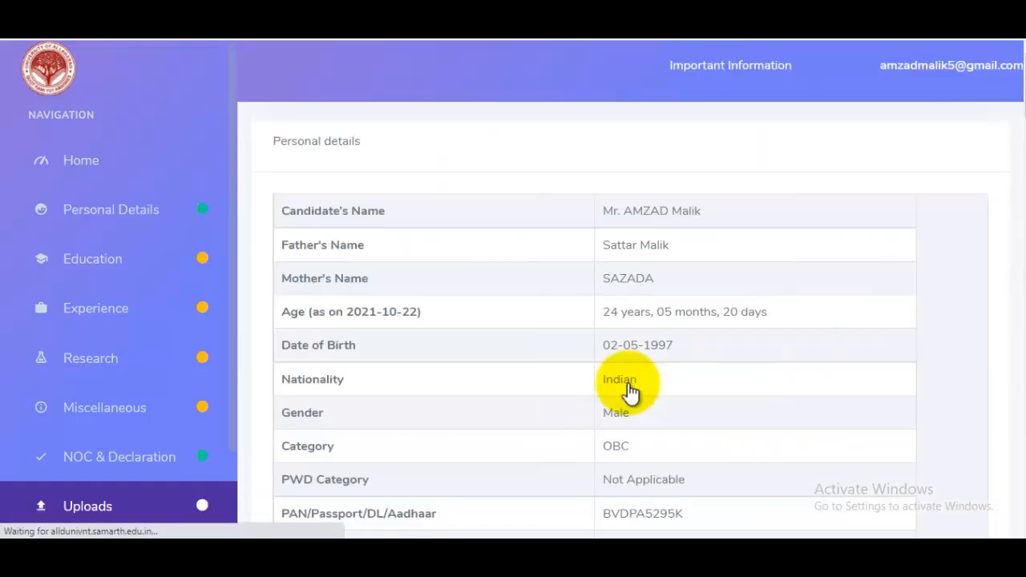
pyautogui.moveTo(1017, 88); pyautogui.dragTo(1016, 506)
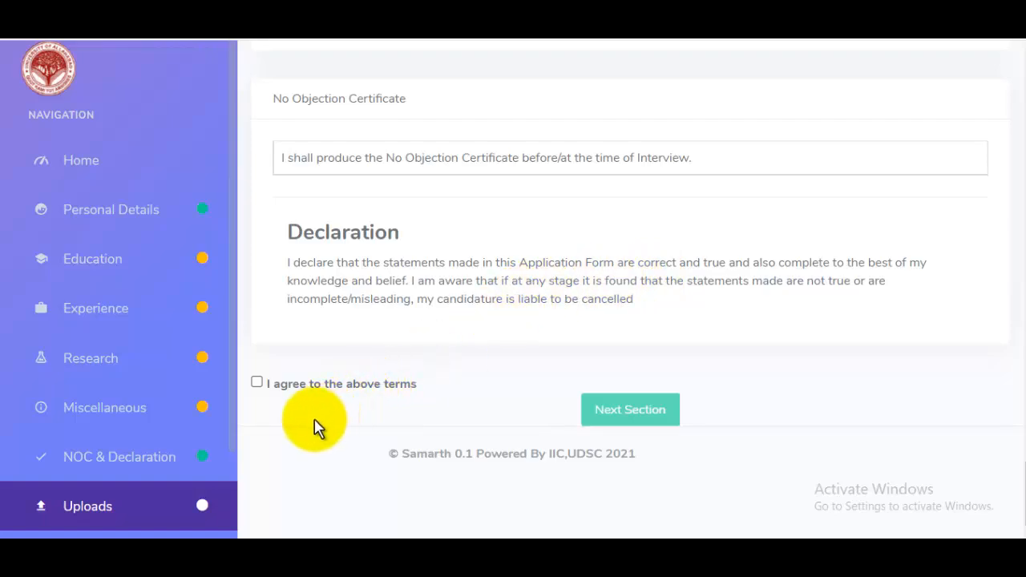
pyautogui.click(256, 383)
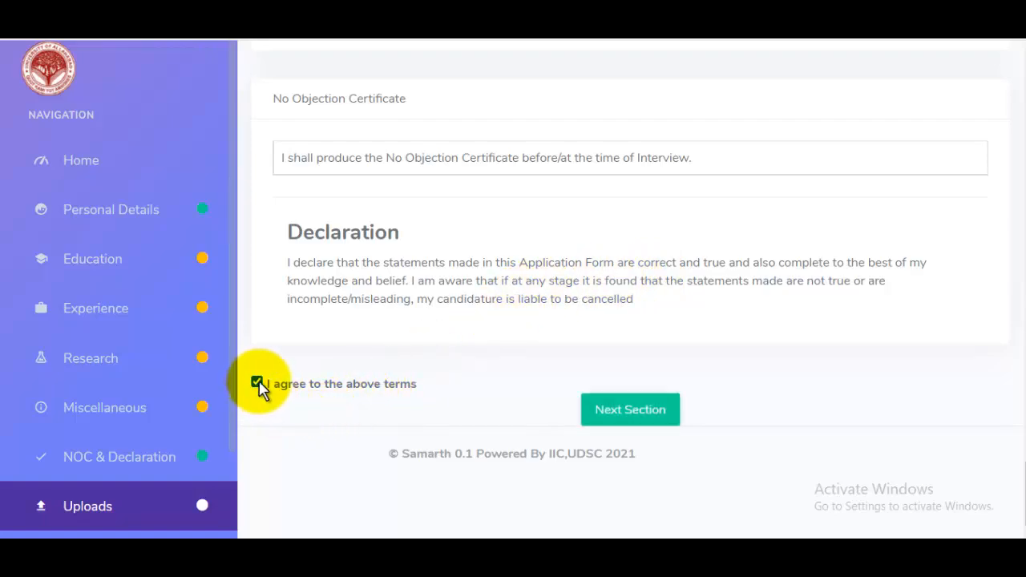
pyautogui.click(658, 420)
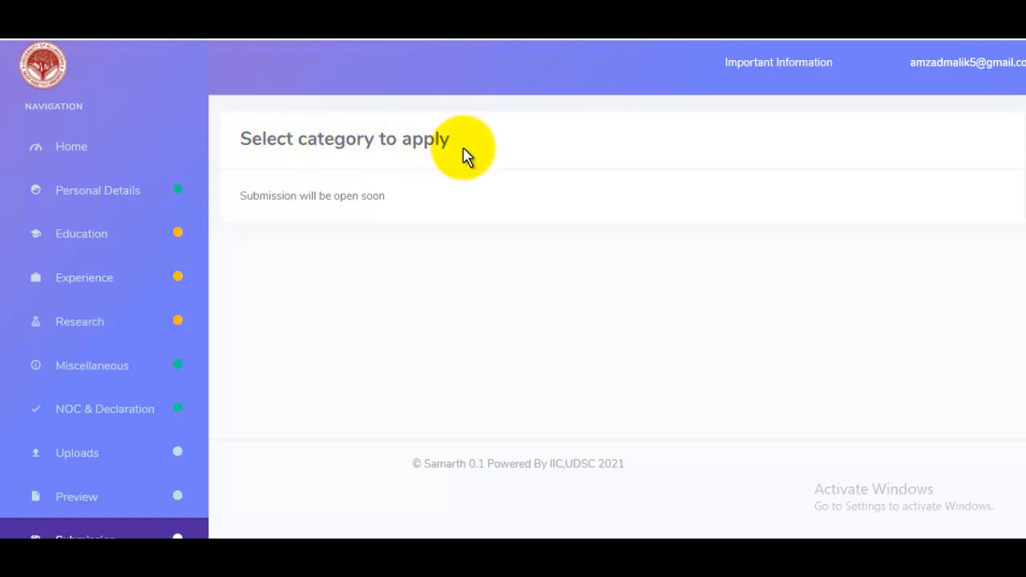
pyautogui.moveTo(278, 195); pyautogui.dragTo(428, 200)
pyautogui.click(428, 199)
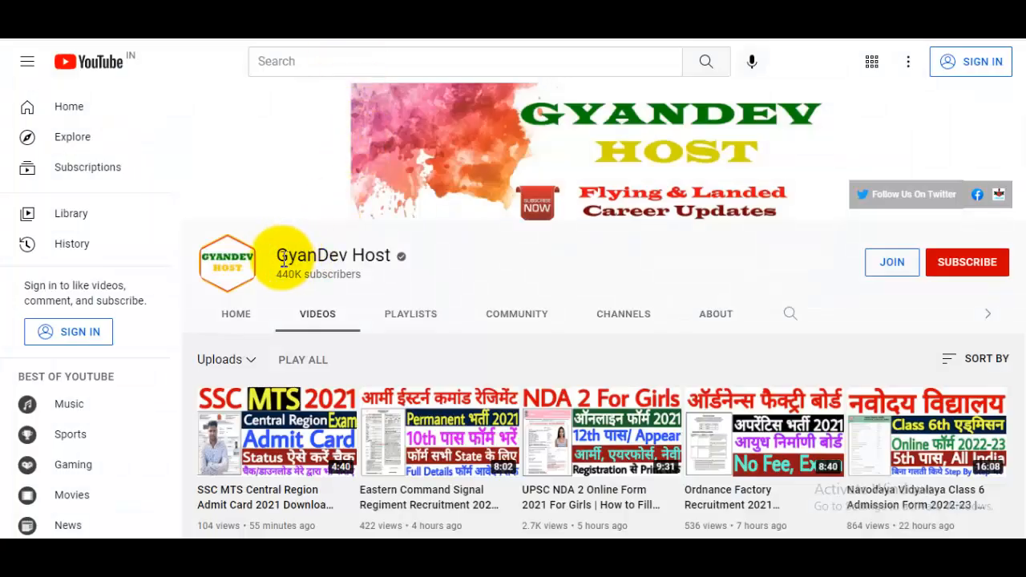
pyautogui.moveTo(282, 258); pyautogui.dragTo(446, 266)
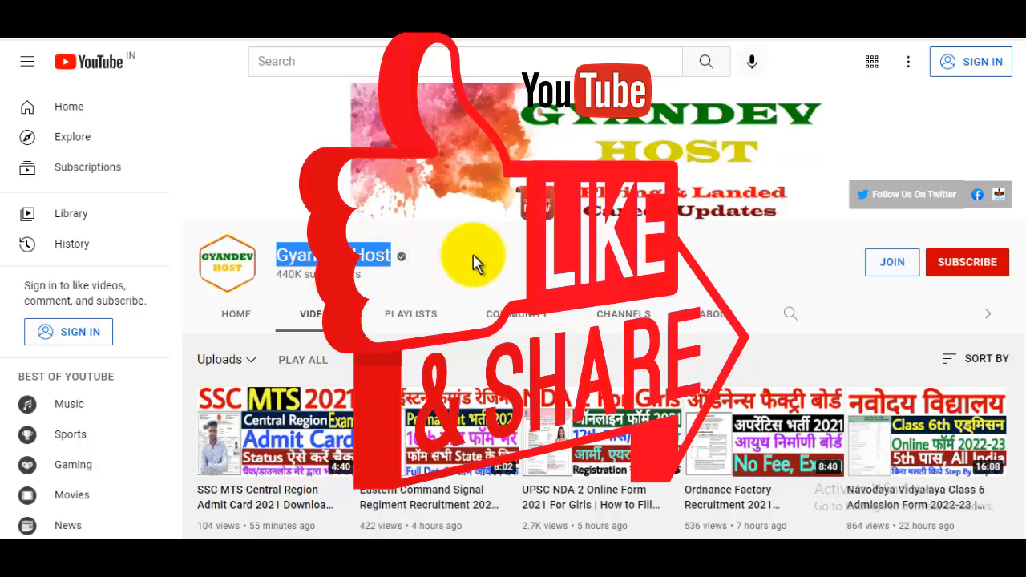
pyautogui.click(483, 254)
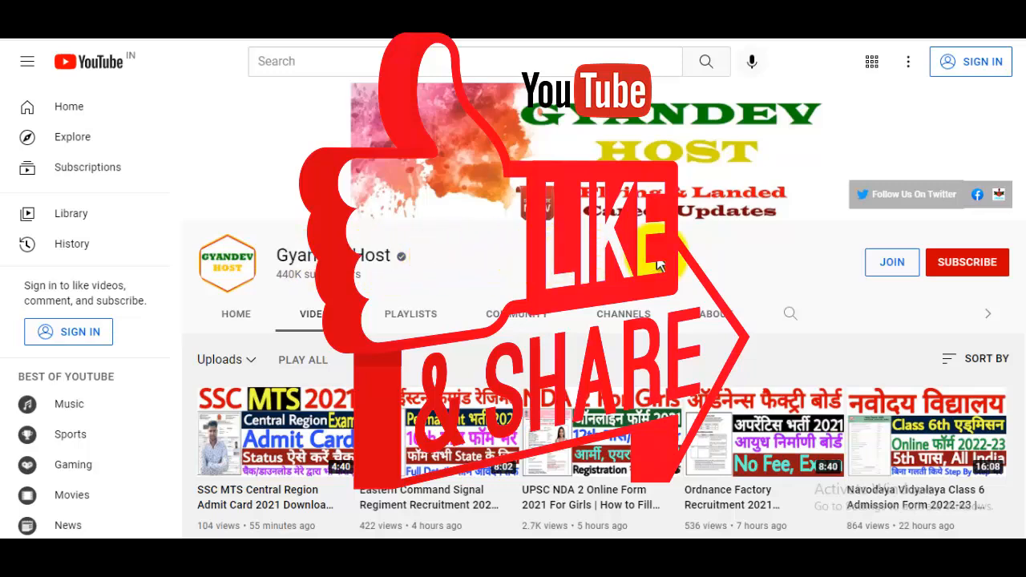